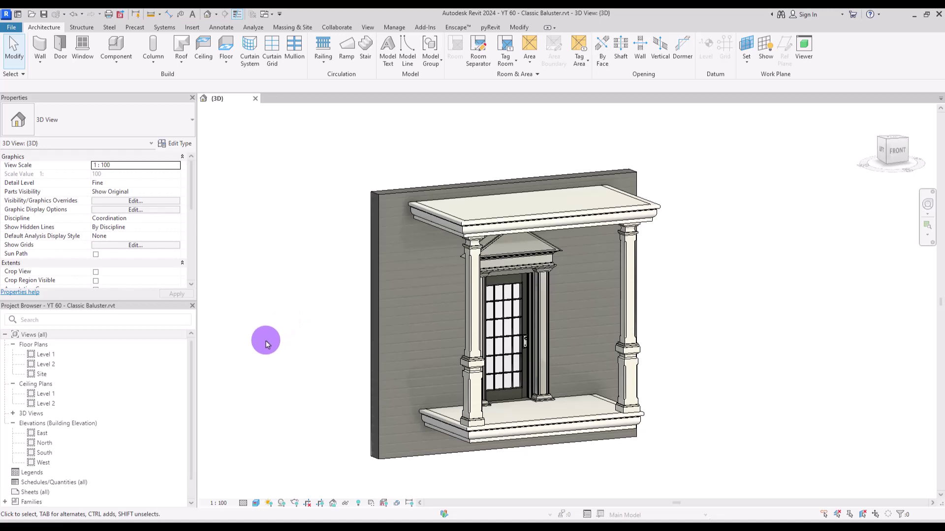
Orbit the porch model, then create a new family from the Baluster.rft template
mouse_move(301, 349)
middle_mouse_down("shift")
mouse_move(205, 356)
mouse_move(297, 350)
middle_mouse_up("shift")
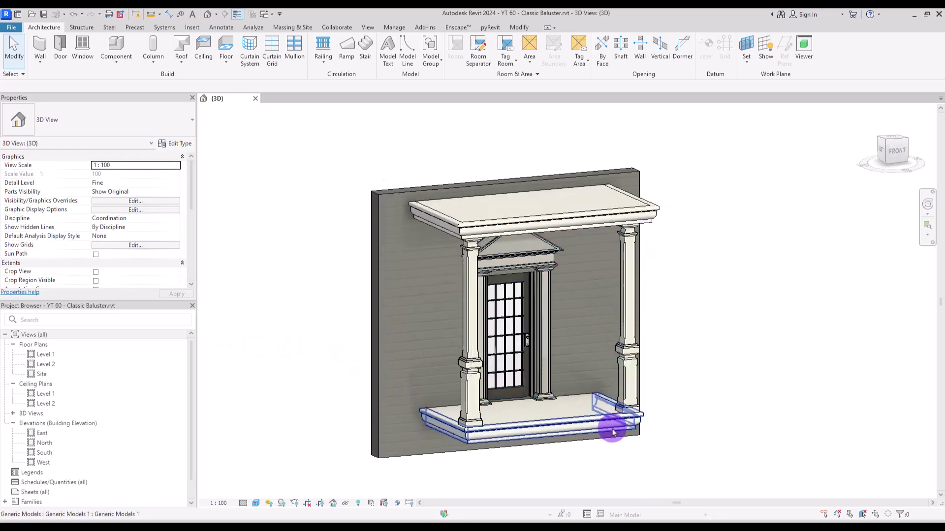
middle_click_drag(802, 403, 667, 416, "shift")
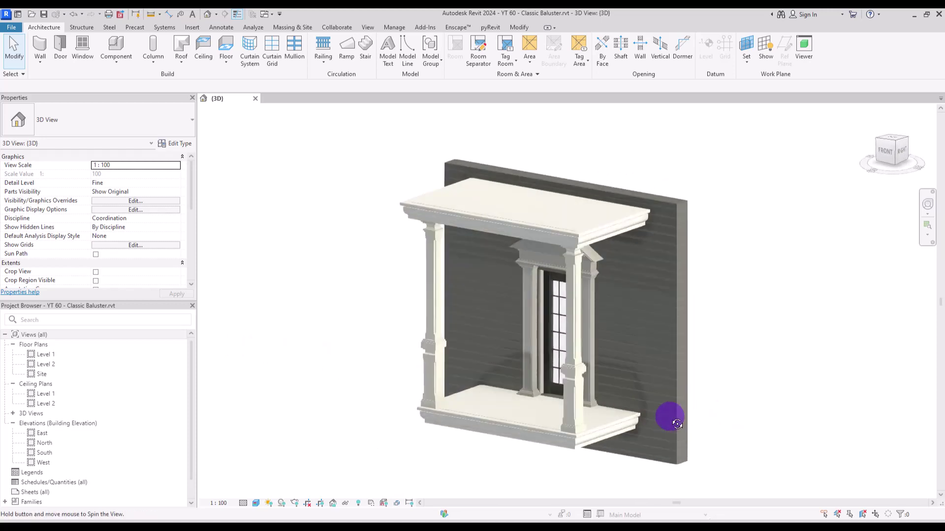
left_click(9, 28)
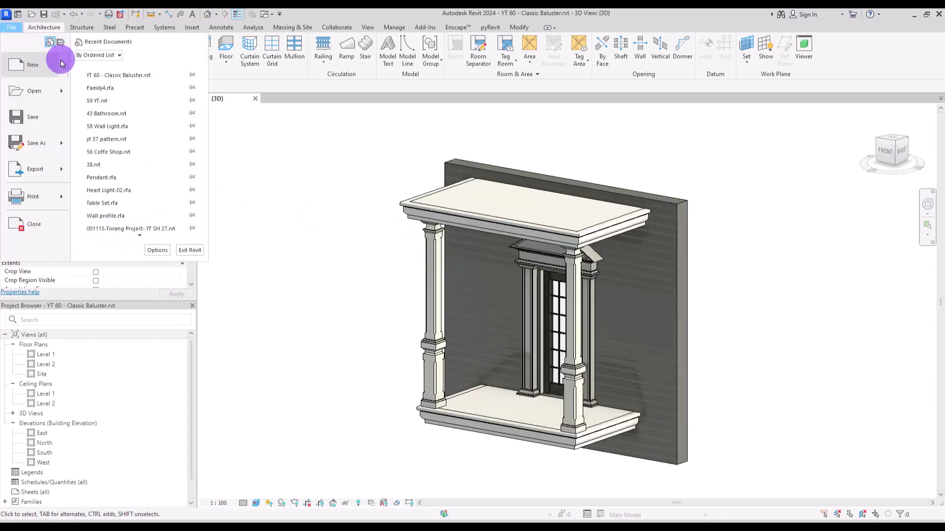
mouse_move(30, 52)
left_click(93, 97)
left_click(249, 95)
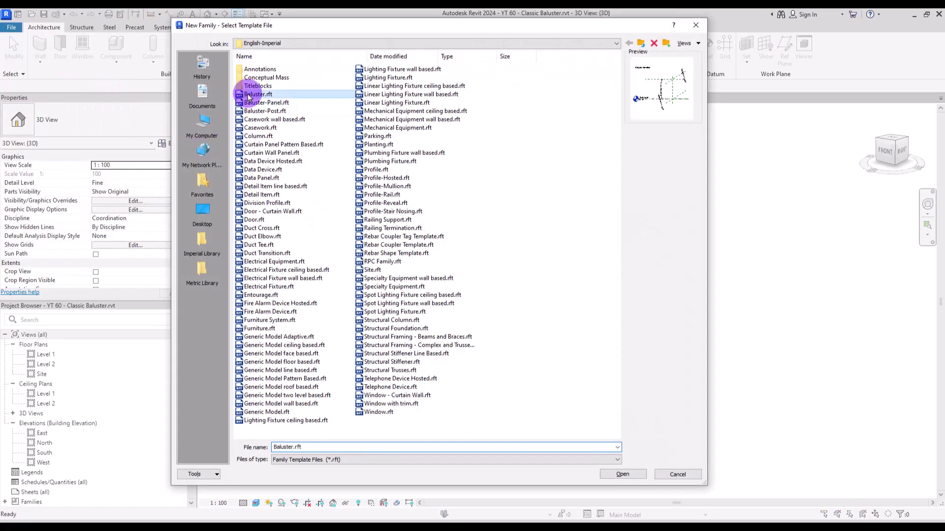
left_click(621, 474)
Set the family's length units to Meters rounded to 2 decimal places via UN
key("u")
key("n")
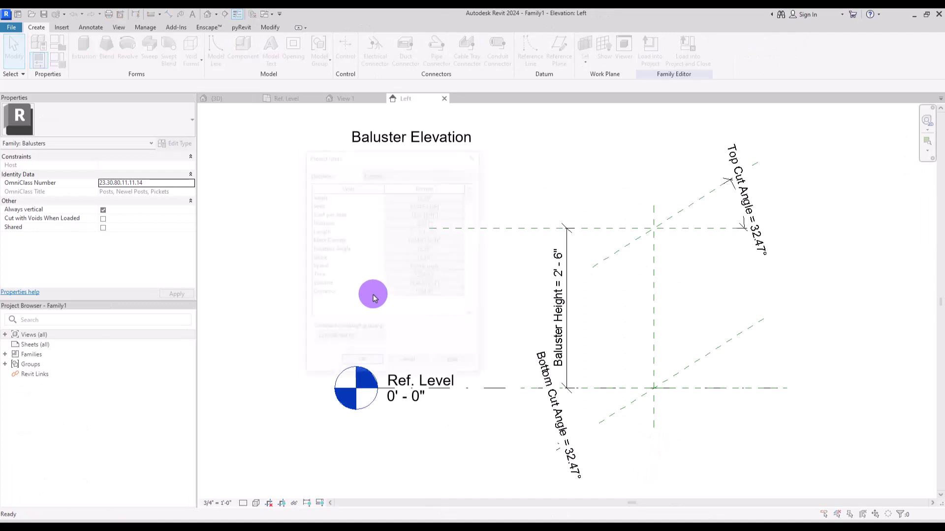
left_click(398, 232)
left_click(369, 180)
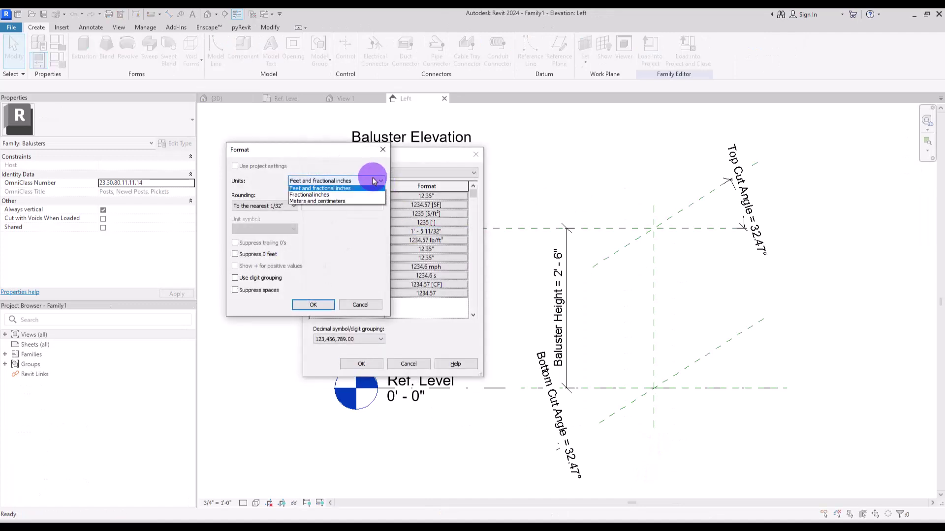
left_click(310, 219)
left_click(281, 206)
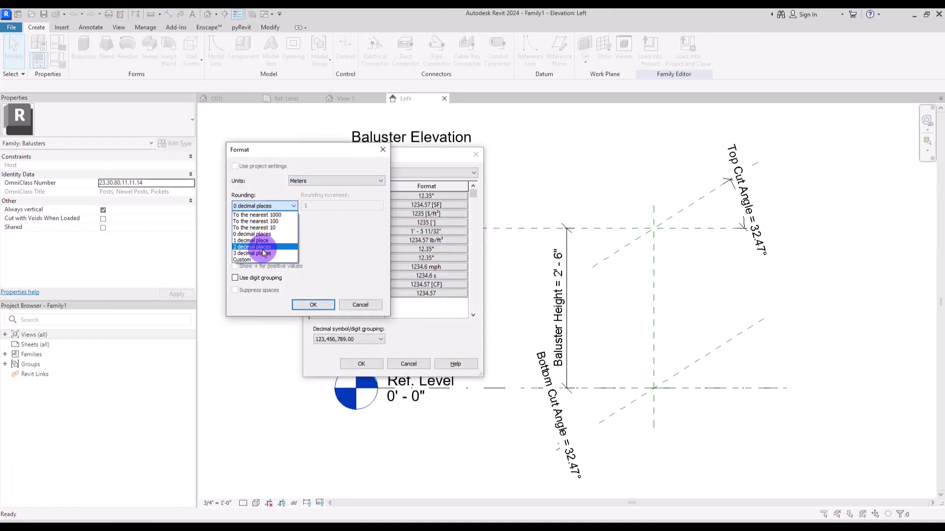
left_click(268, 236)
left_click(313, 304)
left_click(361, 365)
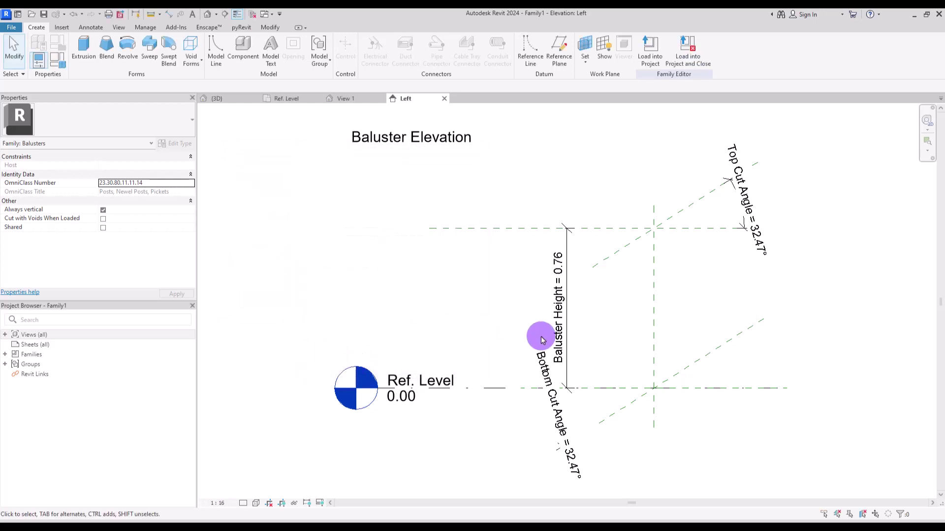
scroll(570, 338, "up", 3)
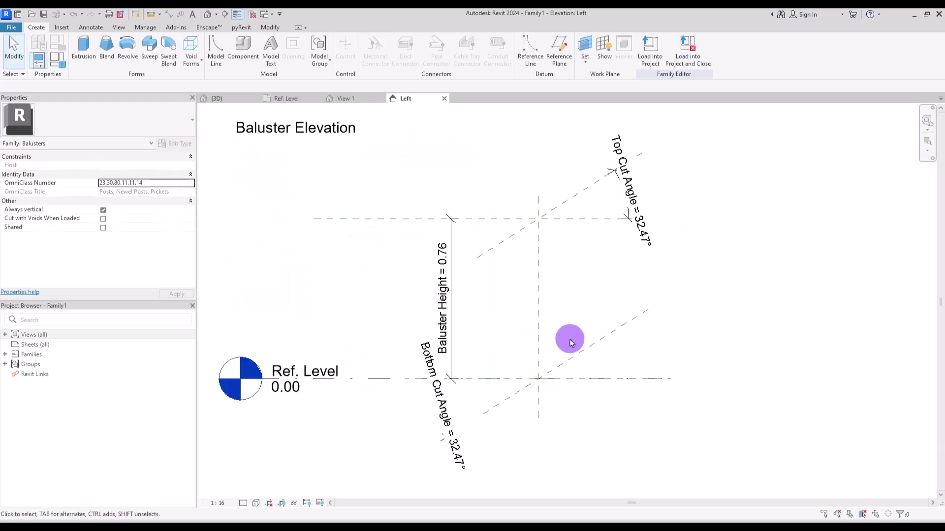
Draw two horizontal reference planes, one near the top and one near the bottom
left_click(557, 50)
left_click(303, 359)
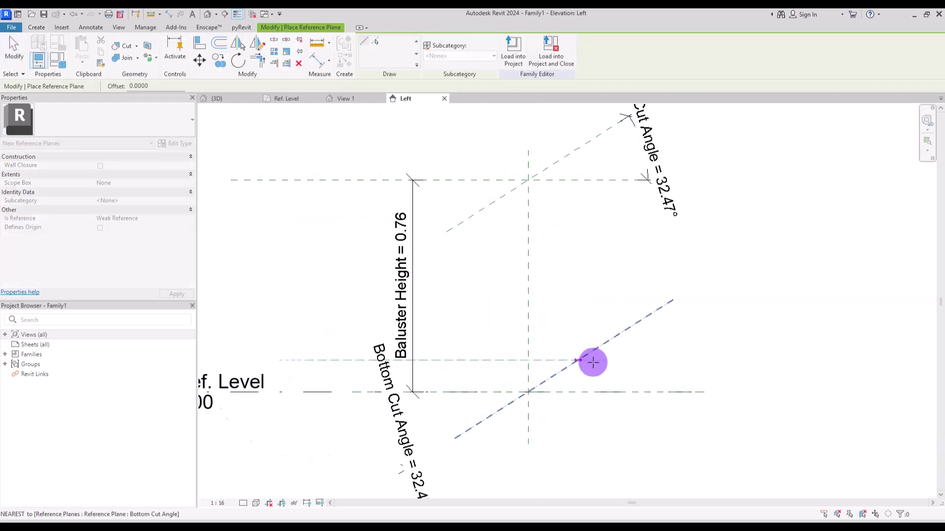
left_click(693, 361)
left_click(305, 202)
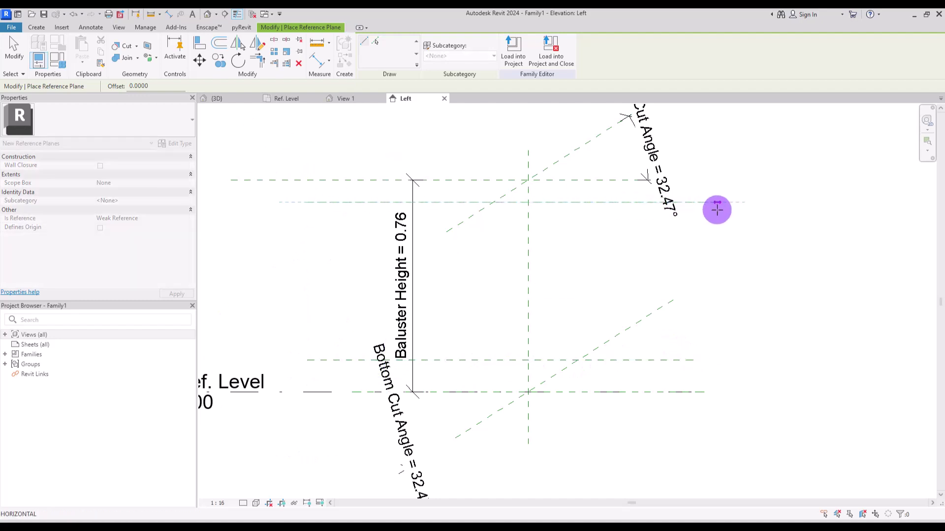
left_click(717, 202)
key("Escape")
key("Escape")
Place the upper plane 0.04 below the top and the lower plane 0.08 above the level
left_click(449, 202)
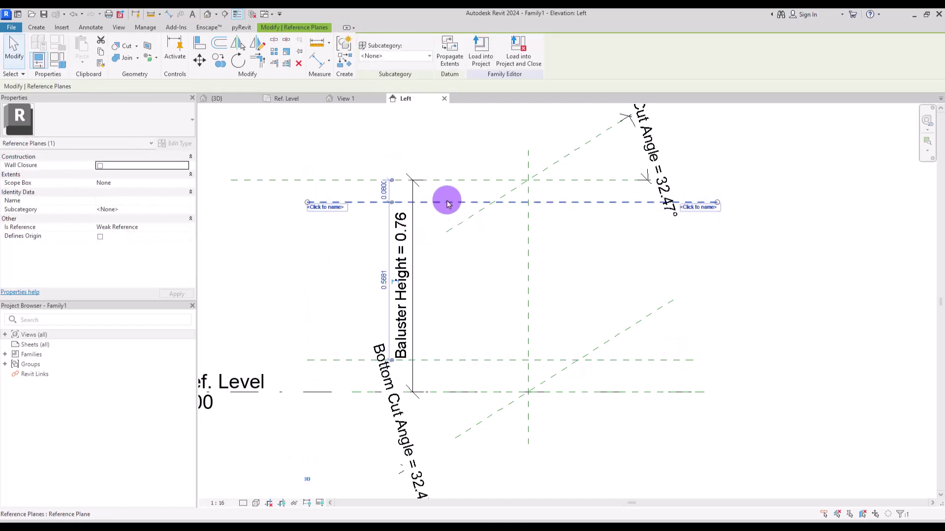
left_click(384, 192)
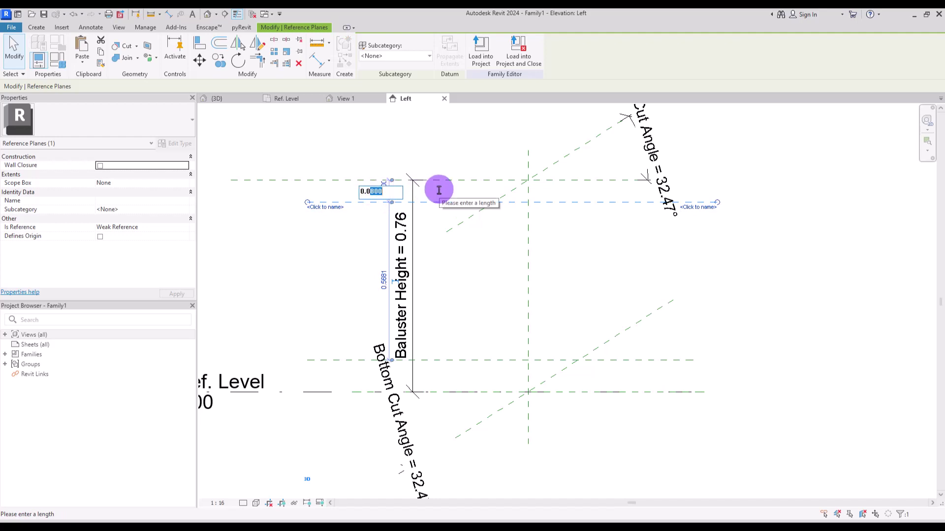
type("0.04")
key("Return")
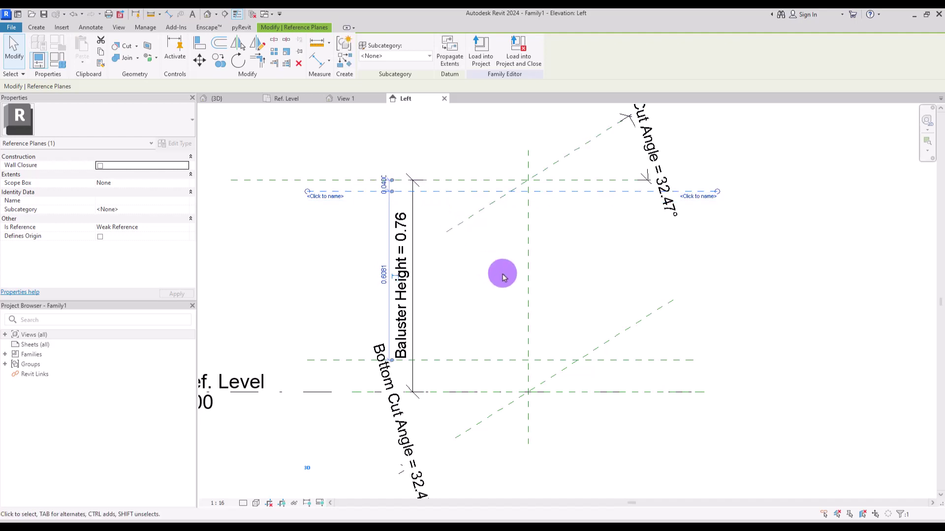
left_click(500, 305)
left_click(347, 361)
left_click(378, 375)
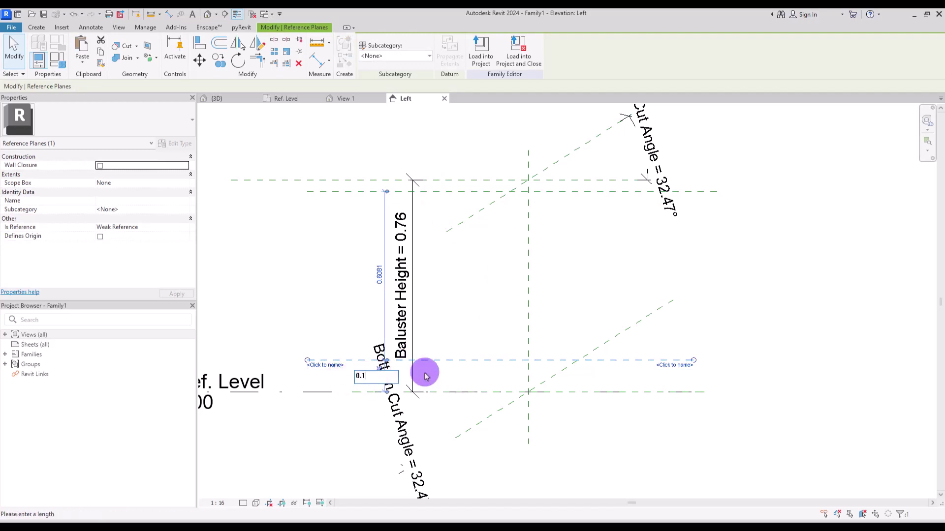
type("0.08")
key("Return")
left_click(200, 182)
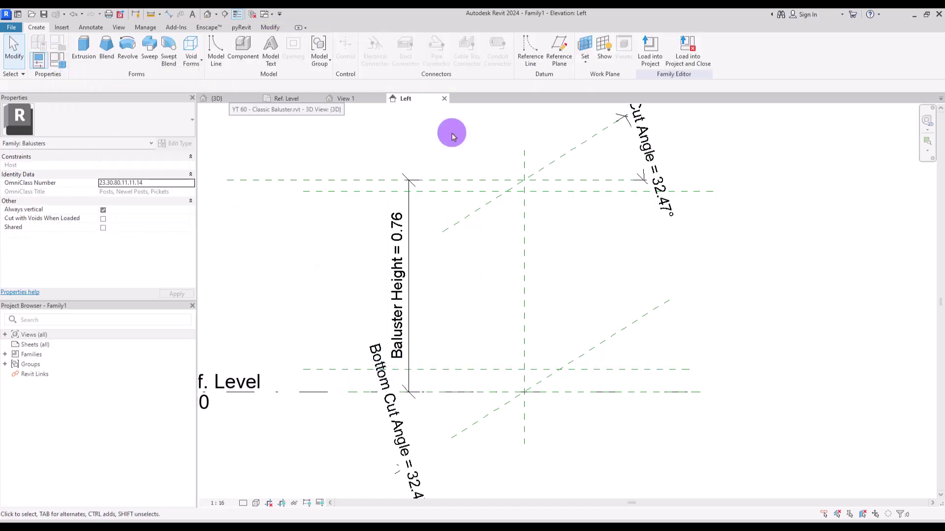
Draw four short vertical reference planes flanking centre, two at the top and two at the bottom
left_click(553, 48)
left_click(501, 343)
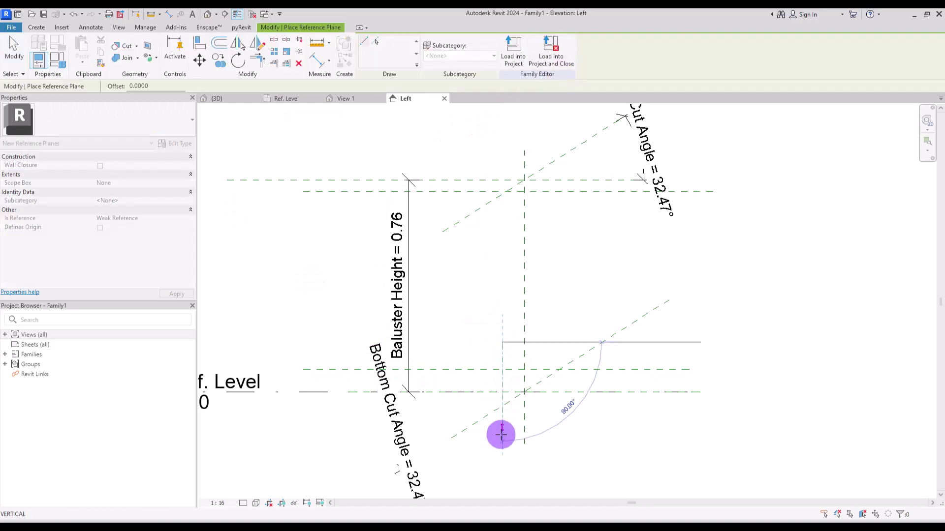
left_click(502, 441)
left_click(546, 342)
left_click(548, 426)
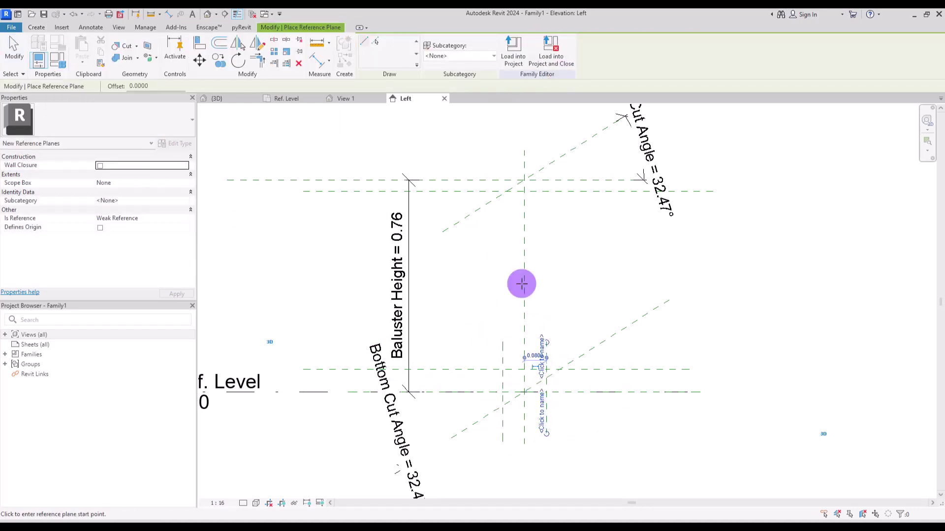
left_click(506, 154)
left_click(503, 335)
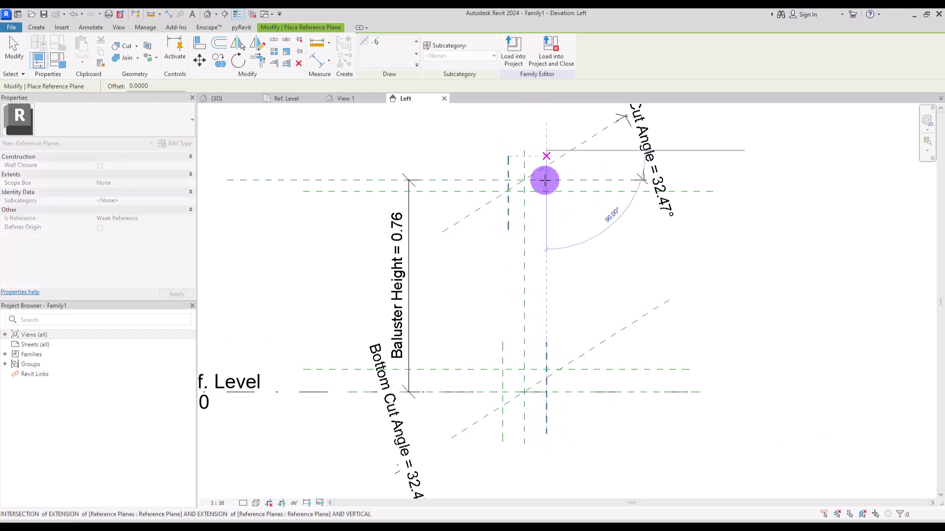
left_click(546, 150)
left_click(546, 224)
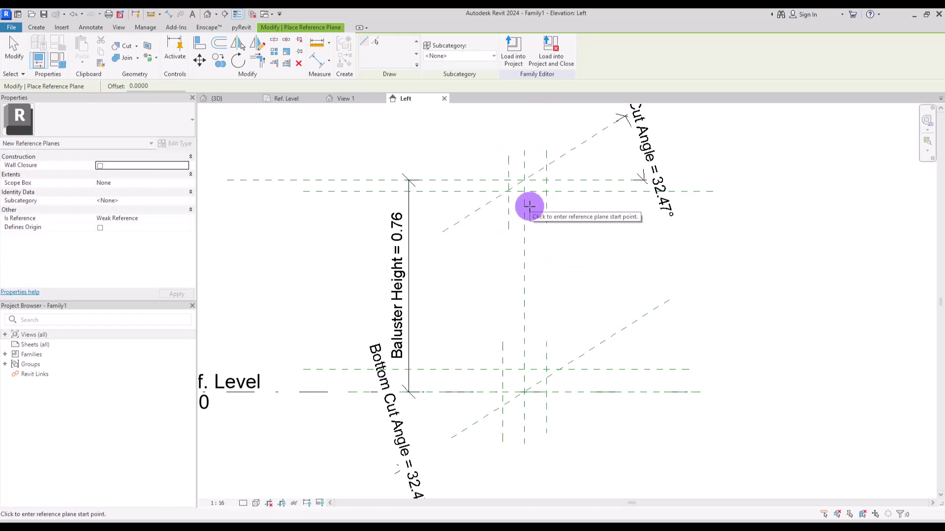
Dimension the top vertical planes with an equal-spaced chain and an overall 0.16 dimension
key("Escape")
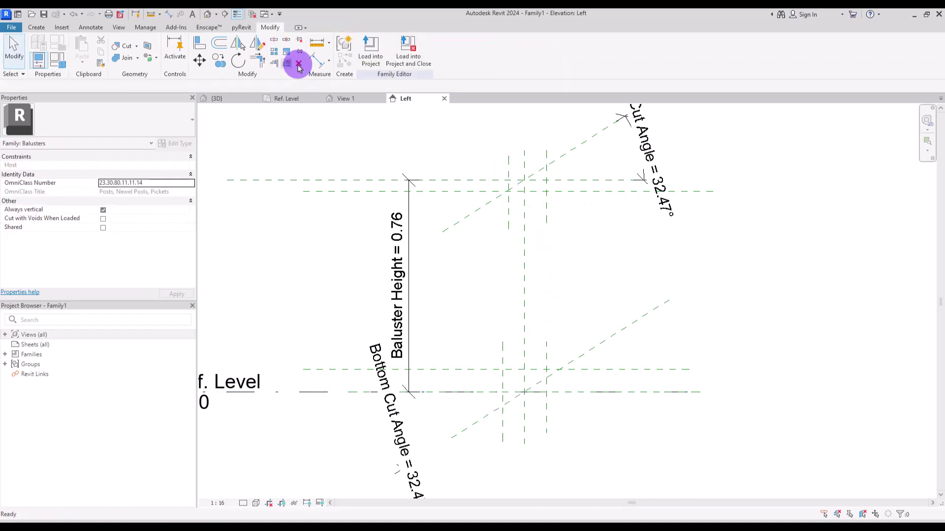
key("d")
key("i")
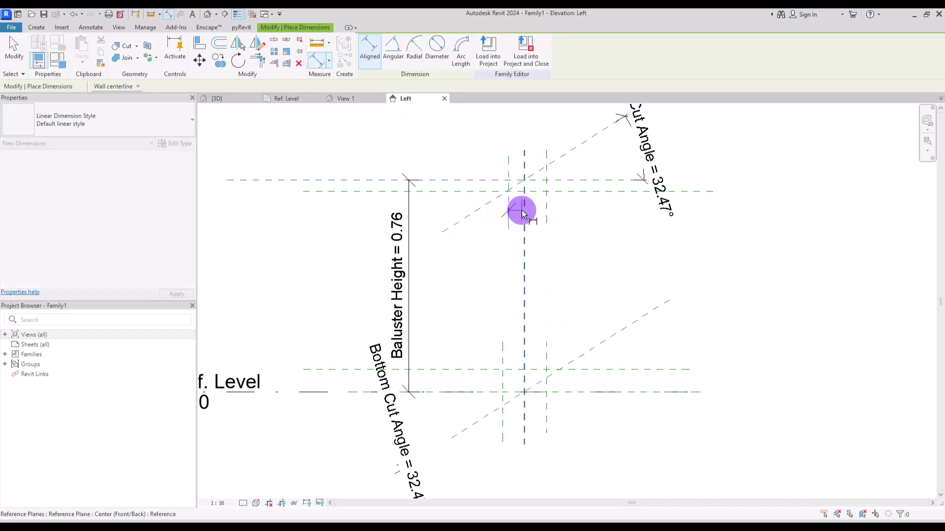
left_click(523, 214)
left_click(546, 199)
left_click(588, 161)
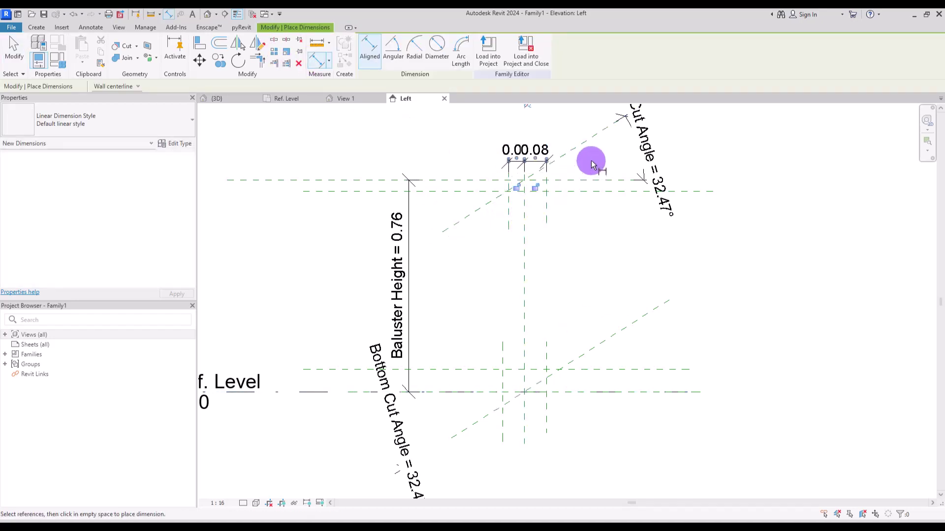
left_click(528, 109)
left_click(502, 211)
left_click(545, 212)
left_click(571, 135)
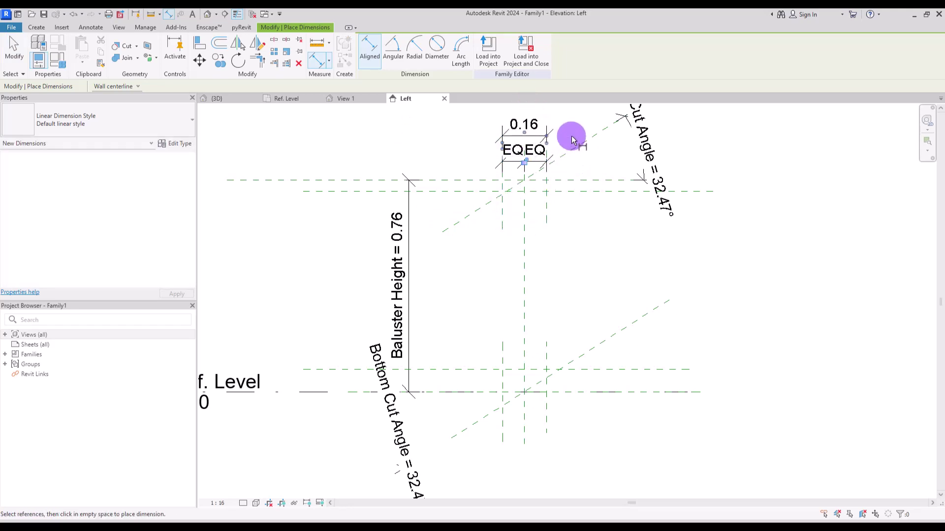
Dimension the bottom vertical planes with an equal-spaced chain and an overall 0.16 dimension
left_click(502, 353)
left_click(524, 345)
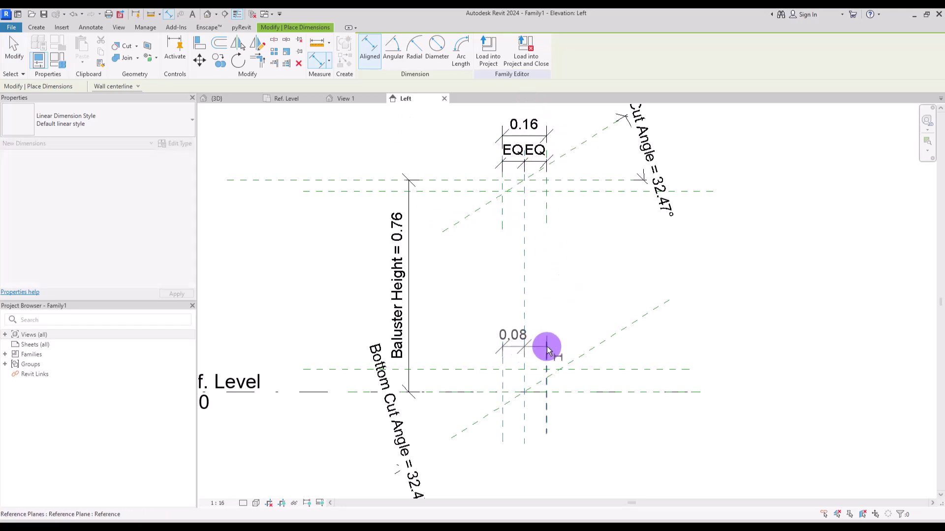
left_click(548, 349)
left_click(606, 420)
left_click(524, 362)
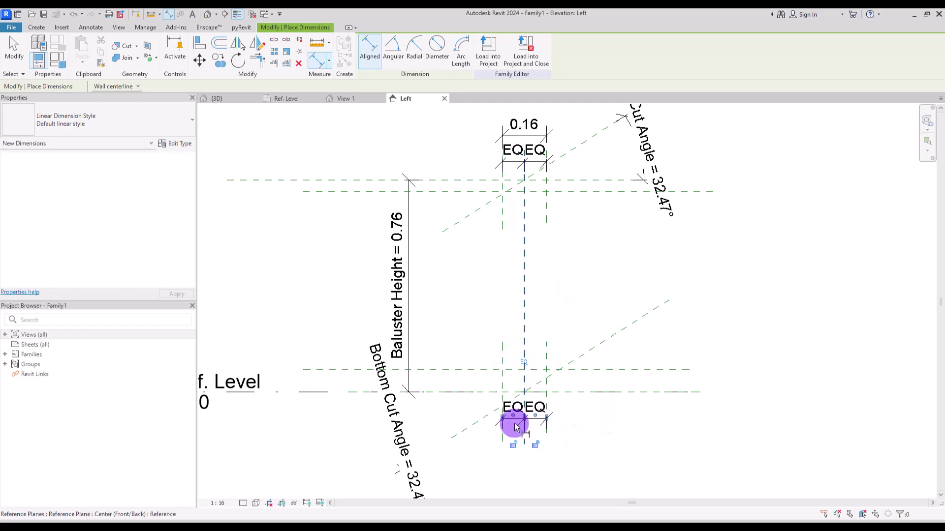
left_click(502, 359)
left_click(546, 355)
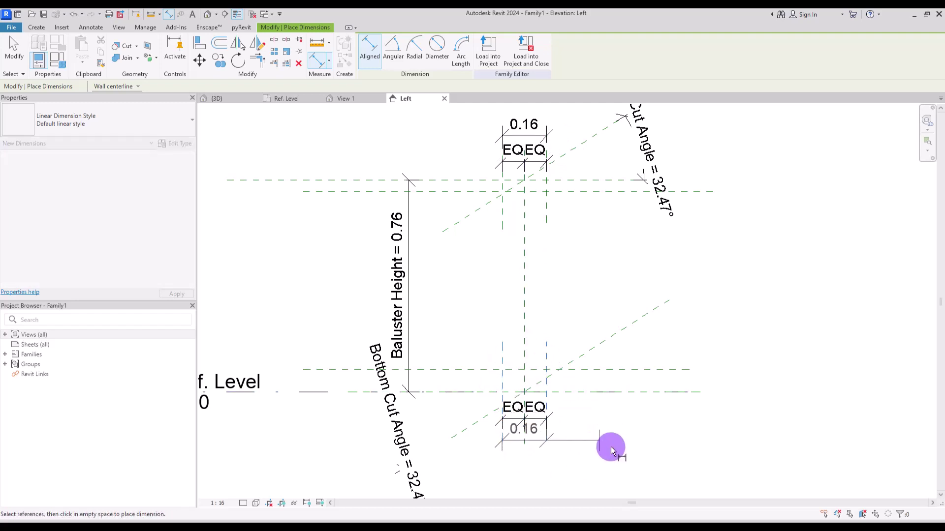
left_click(611, 450)
key("Escape")
key("Escape")
Narrow the top vertical plane spacing to 0.10
left_click(523, 453)
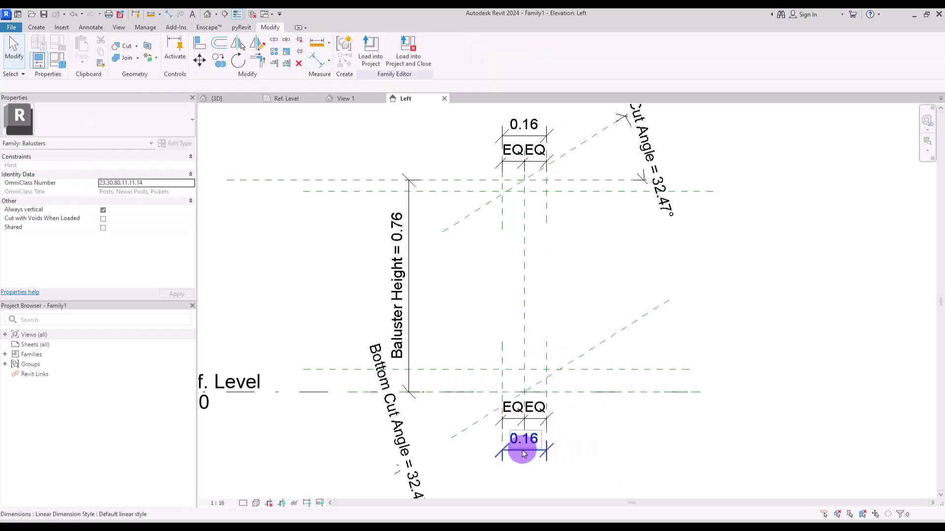
left_click(545, 205)
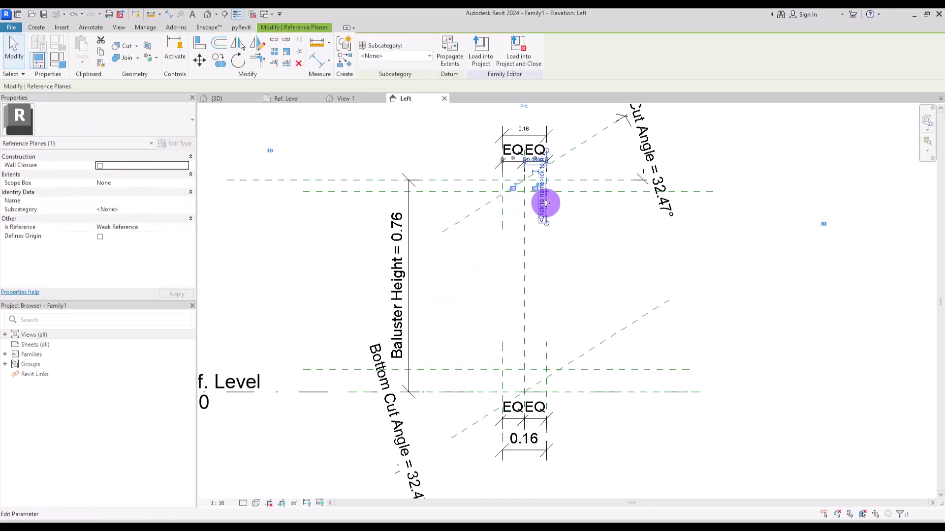
left_click(543, 185)
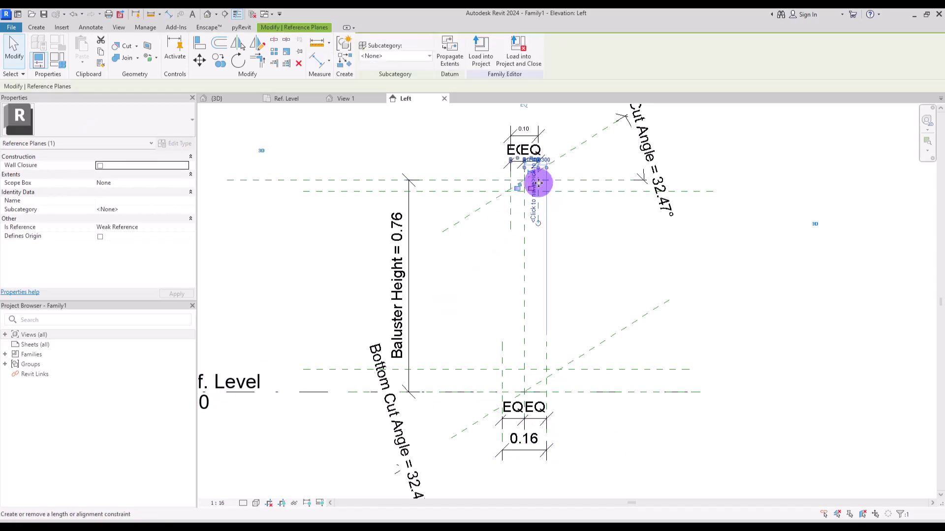
left_click(625, 274)
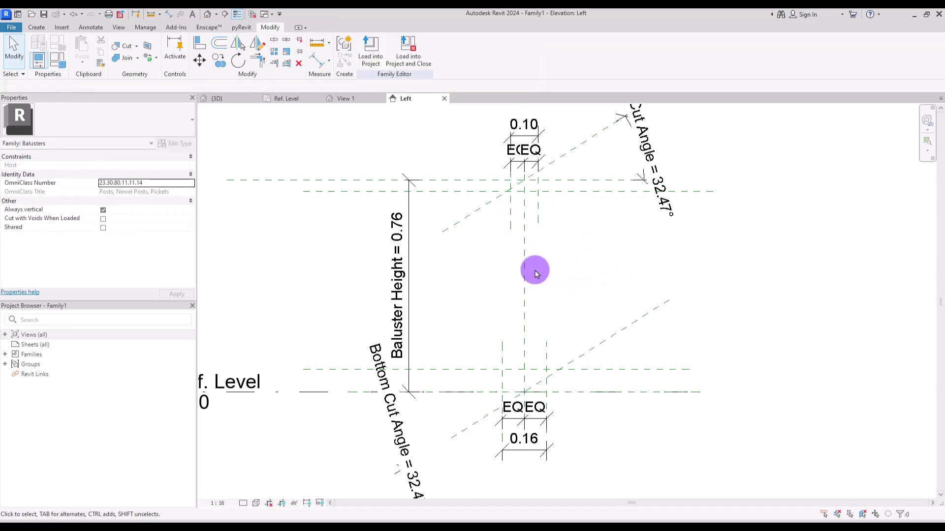
left_click(36, 27)
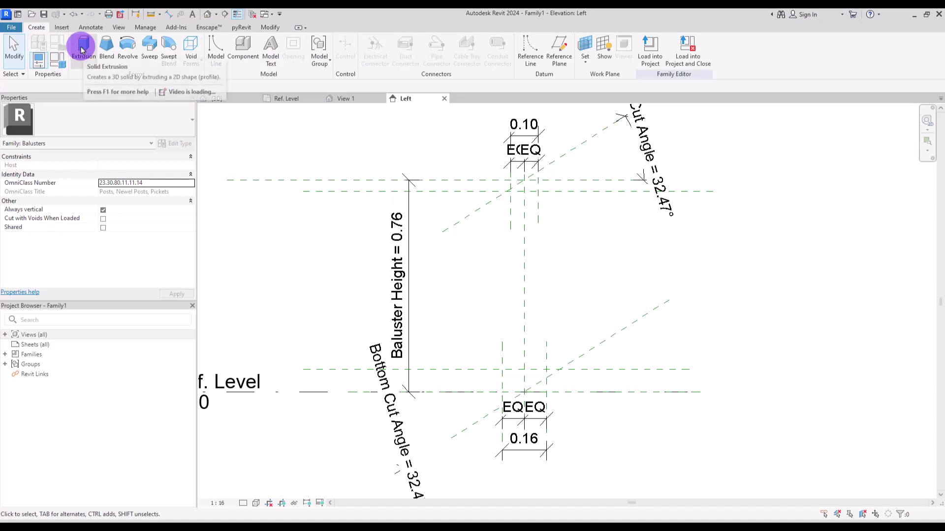
Start a solid extrusion on Center (Left/Right), tracing the Bottom Cut Angle and three reference planes
left_click(82, 50)
left_click(500, 204)
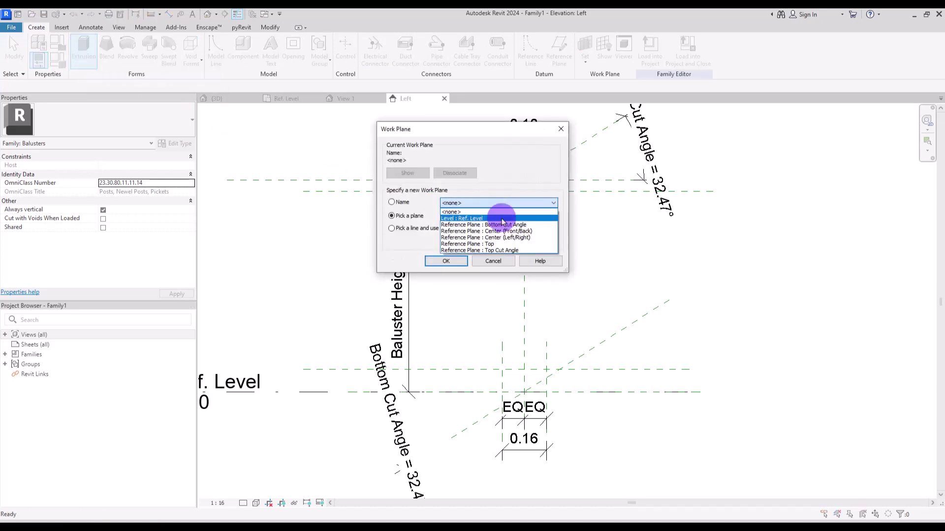
left_click(506, 237)
left_click(452, 264)
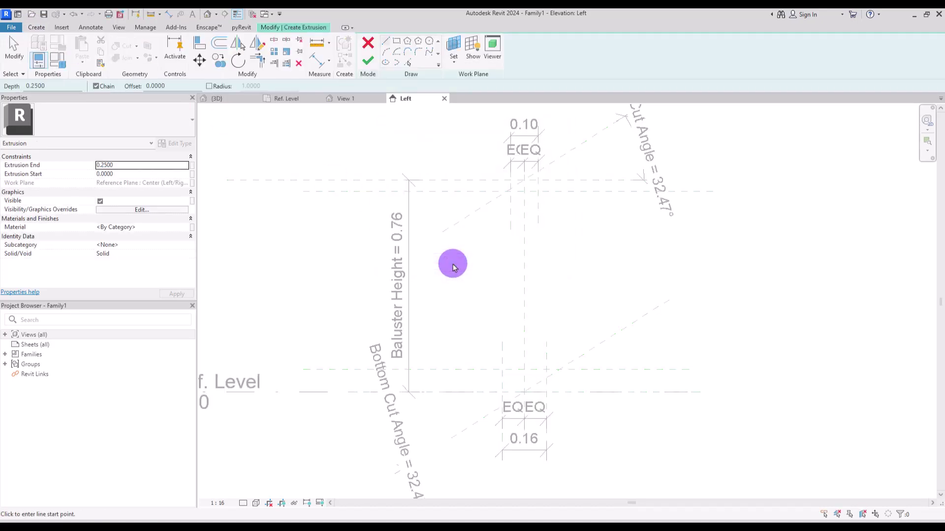
left_click(407, 65)
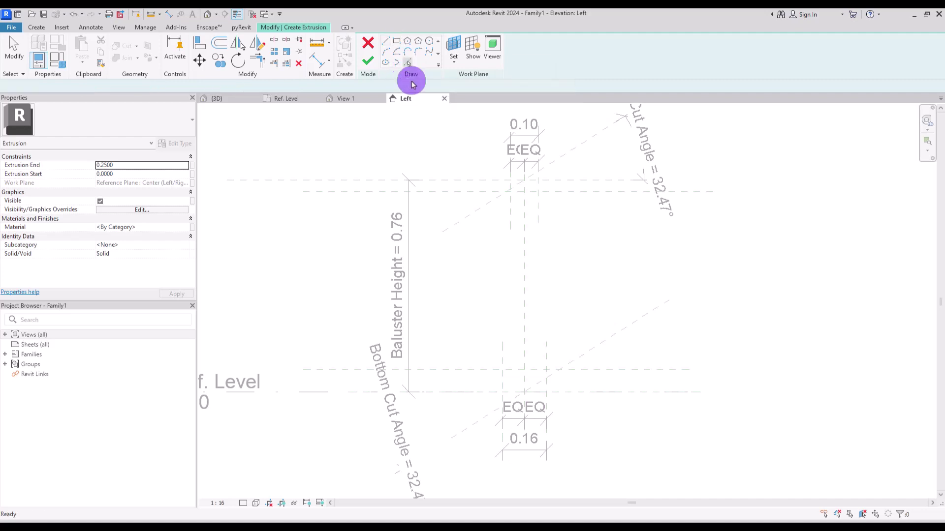
left_click(584, 357)
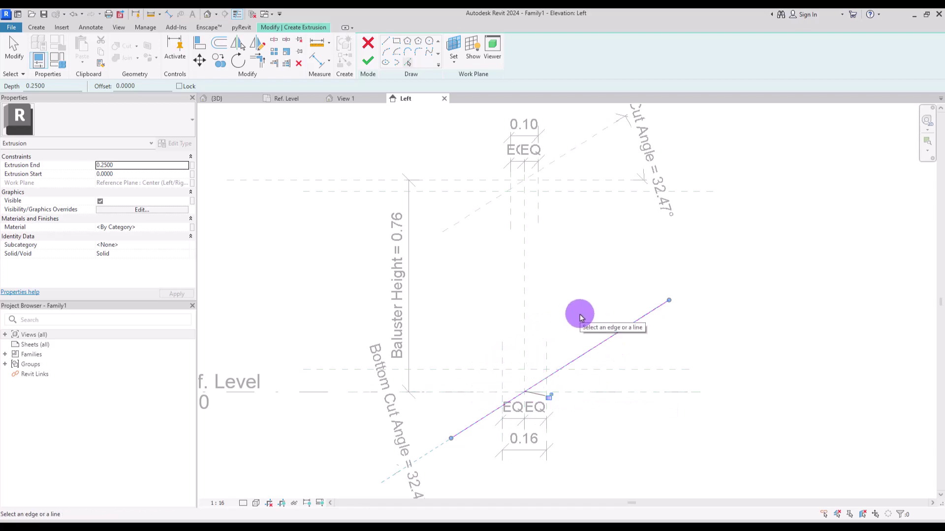
left_click(408, 63)
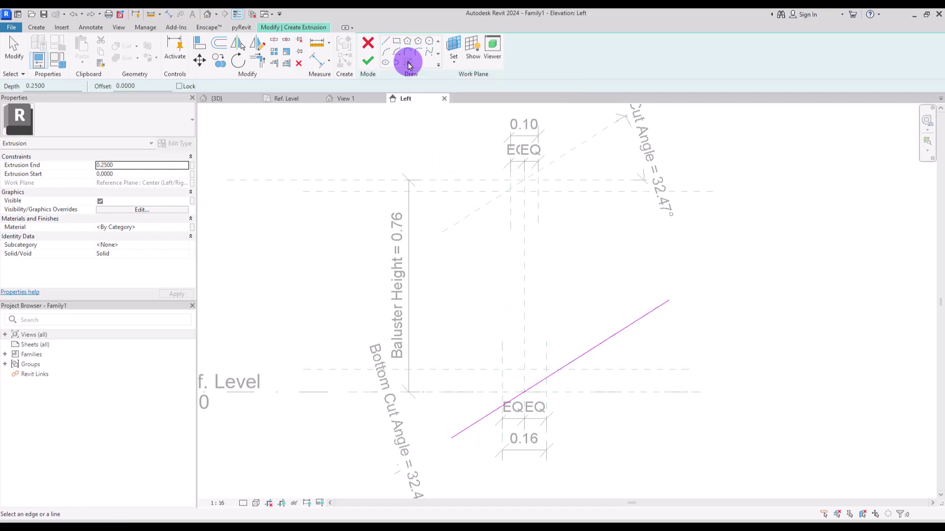
left_click(546, 352)
left_click(598, 374)
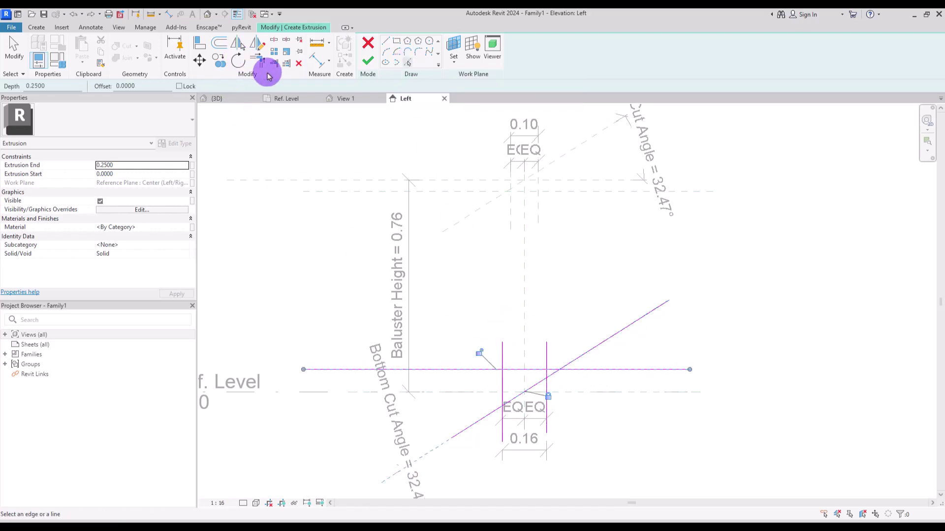
Trim the traced lines into a closed wedge profile and finish the bottom extrusion
left_click(257, 61)
left_click(514, 369)
left_click(502, 381)
left_click(531, 369)
left_click(546, 377)
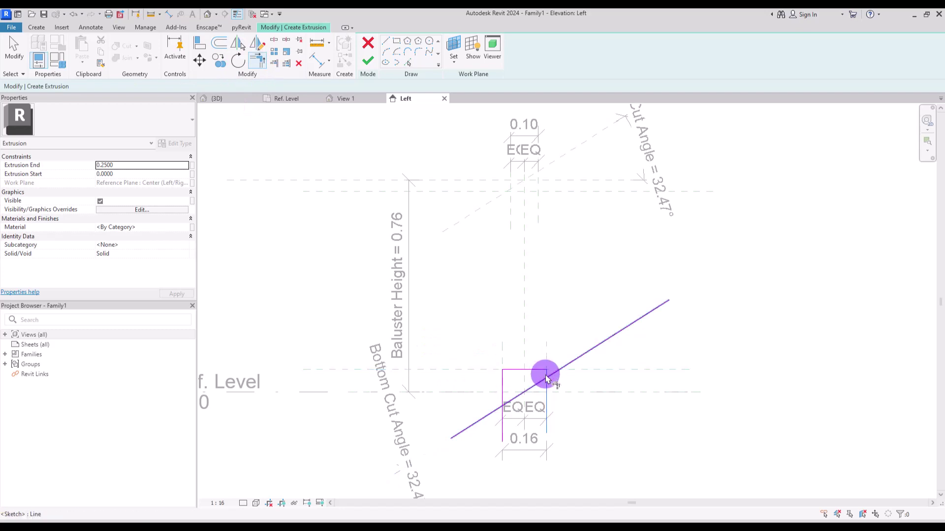
left_click(545, 378)
left_click(521, 393)
left_click(502, 383)
key("Escape")
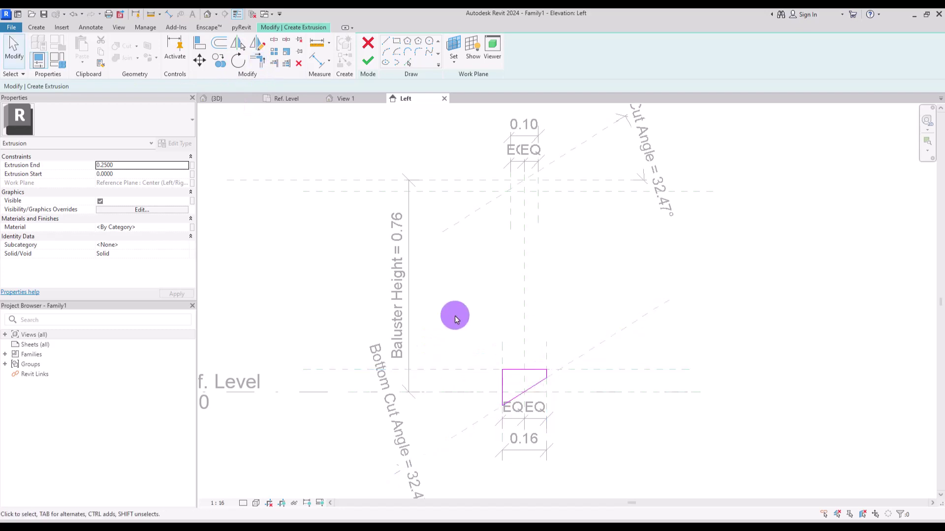
left_click(368, 61)
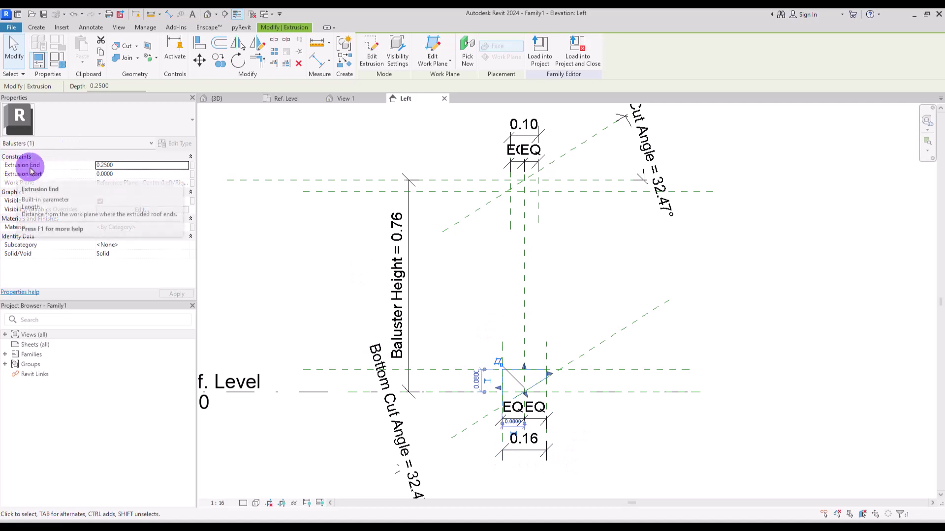
Set the base extrusion to span -0.08 to 0.08 and check it in the 3D view
left_click(105, 166)
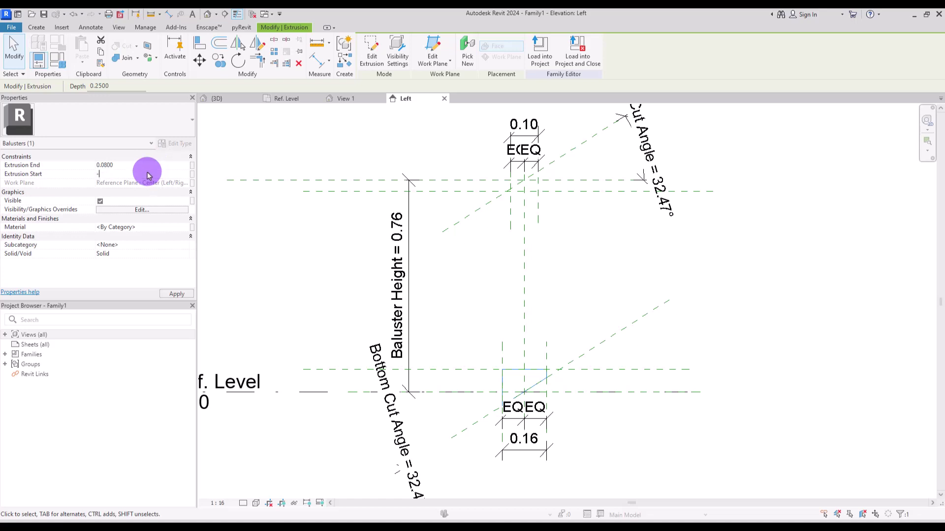
key("Return")
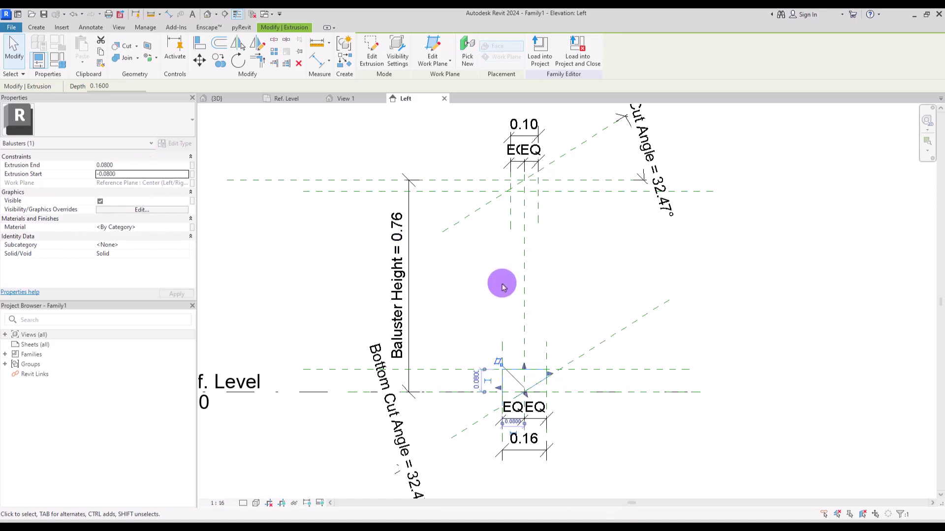
left_click(207, 14)
middle_click_drag(514, 358, 479, 346)
key("ctrl+Tab")
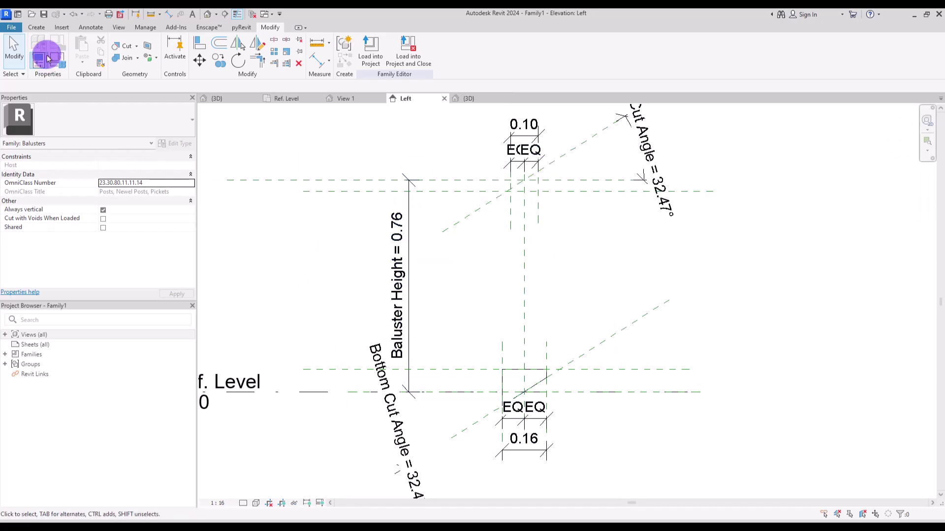
Start a second extrusion on Center (Left/Right), tracing the Top Cut Angle and reference planes
left_click(37, 27)
left_click(95, 52)
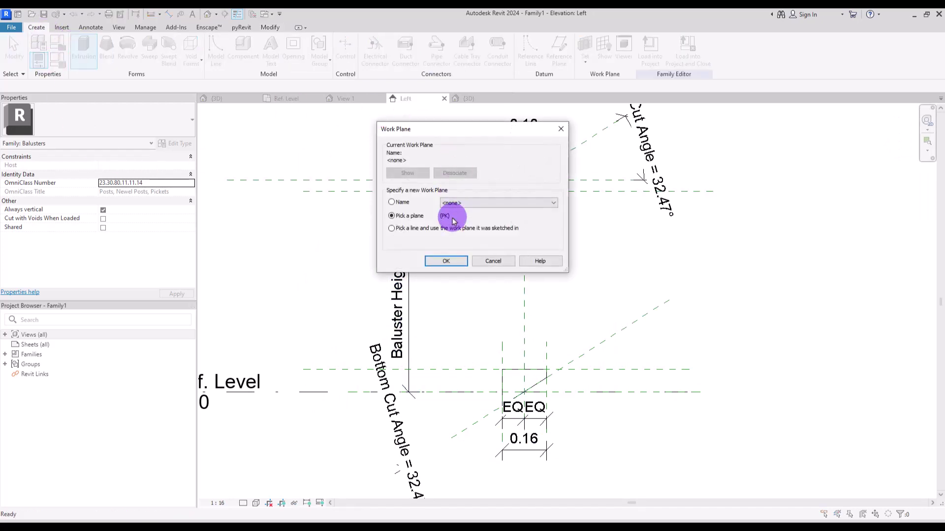
left_click(468, 203)
left_click(481, 239)
left_click(446, 261)
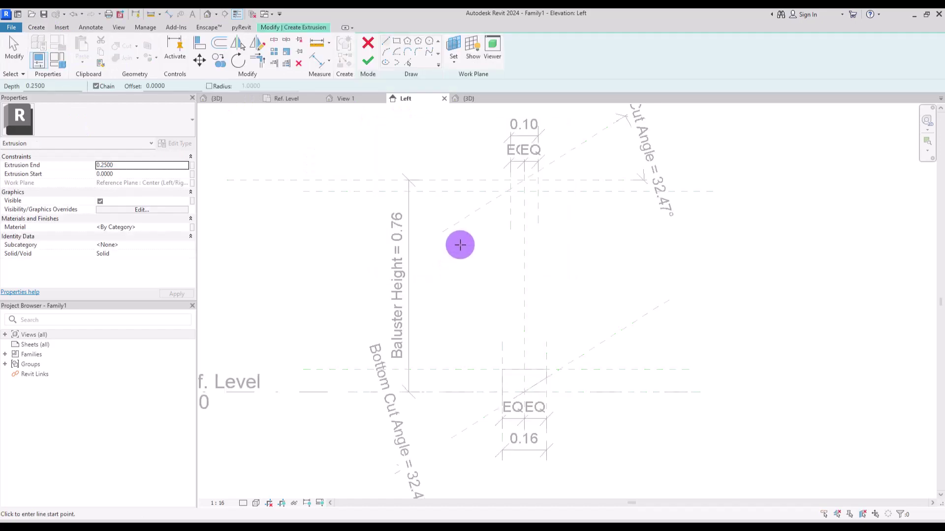
left_click(407, 62)
left_click(576, 150)
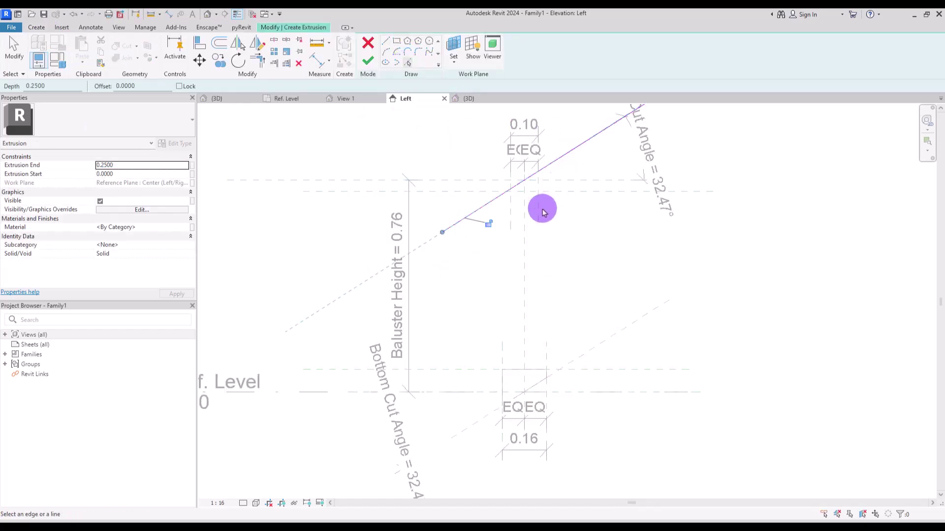
left_click(488, 223)
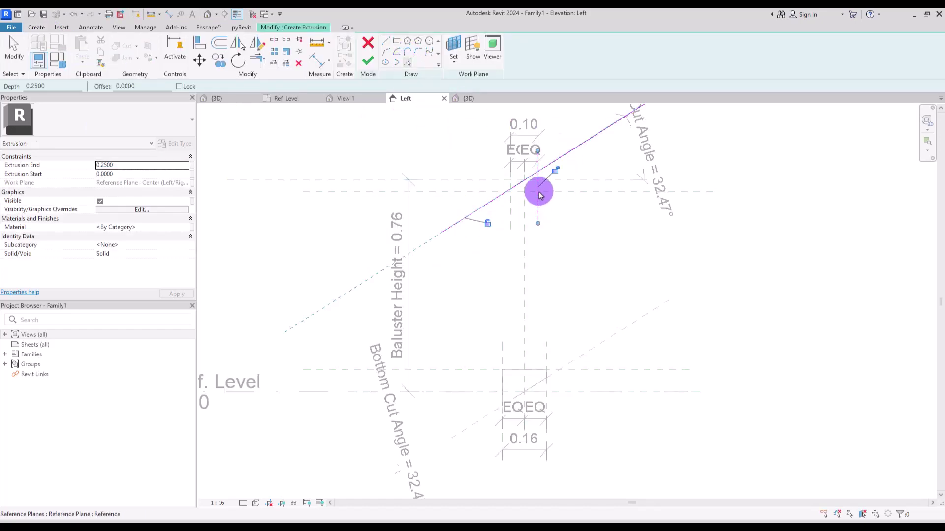
left_click(564, 192)
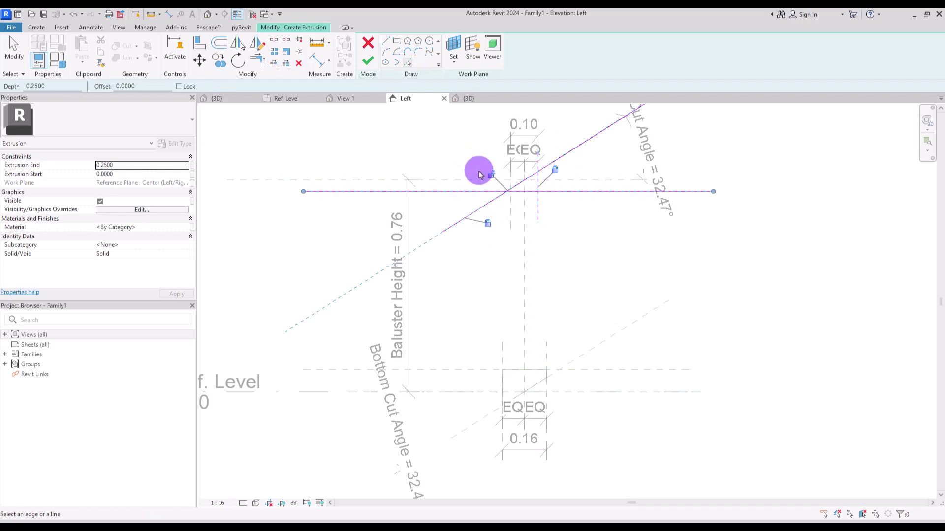
left_click(510, 207)
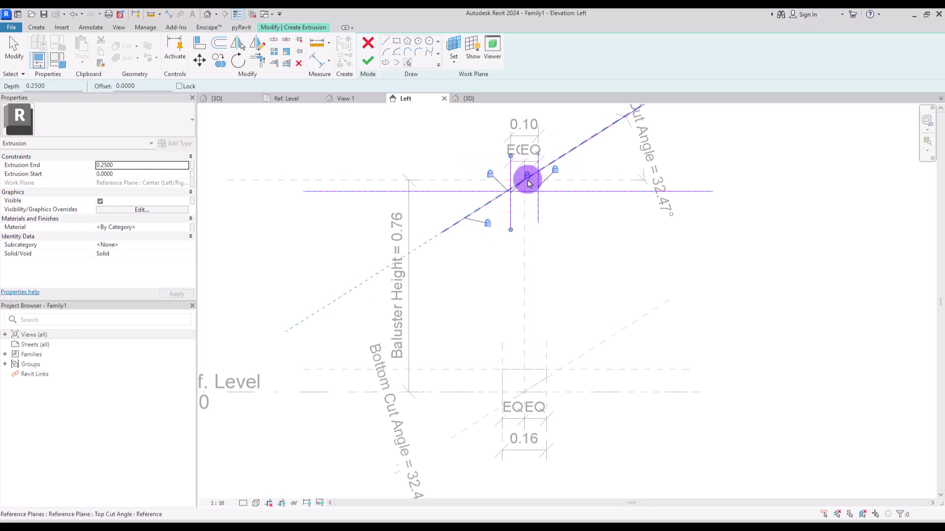
Trim the top wedge profile, finish it spanning -0.05 to 0.05, and check it in 3D
left_click(257, 60)
left_click(522, 192)
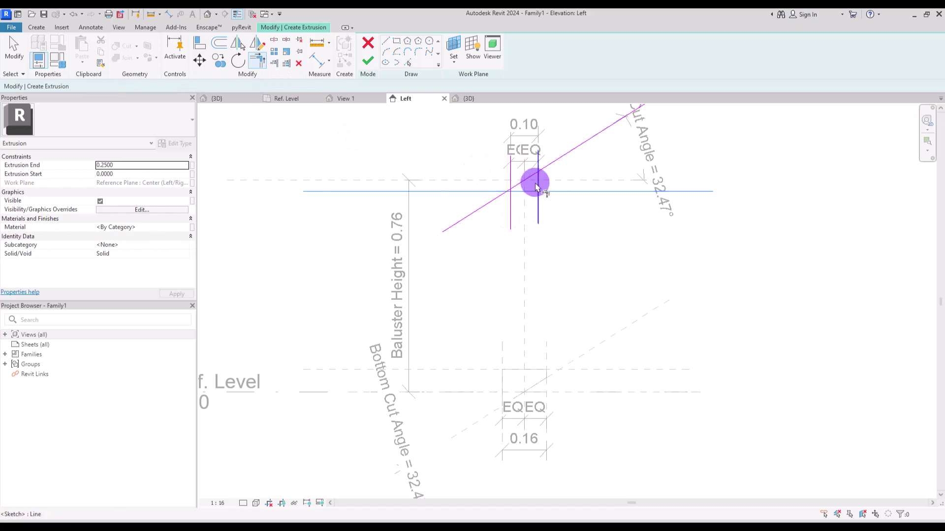
left_click(529, 180)
left_click(513, 194)
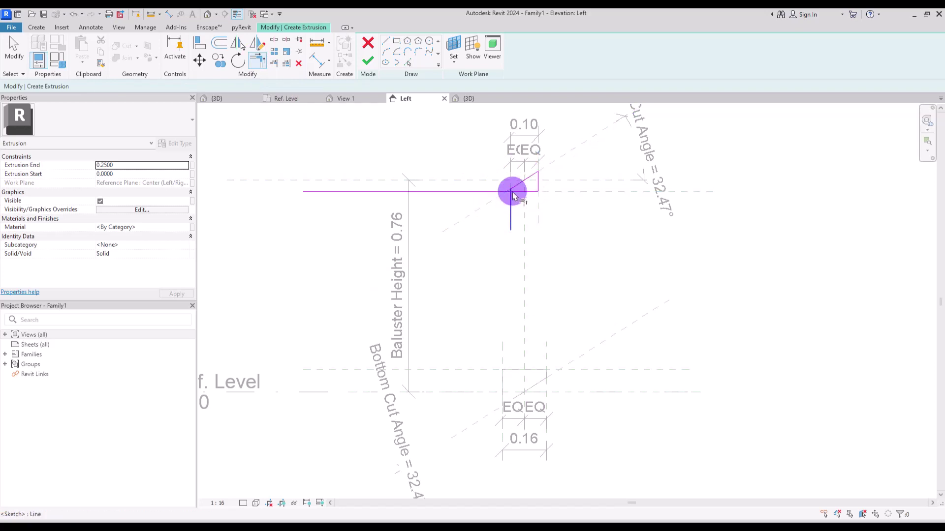
left_click(368, 60)
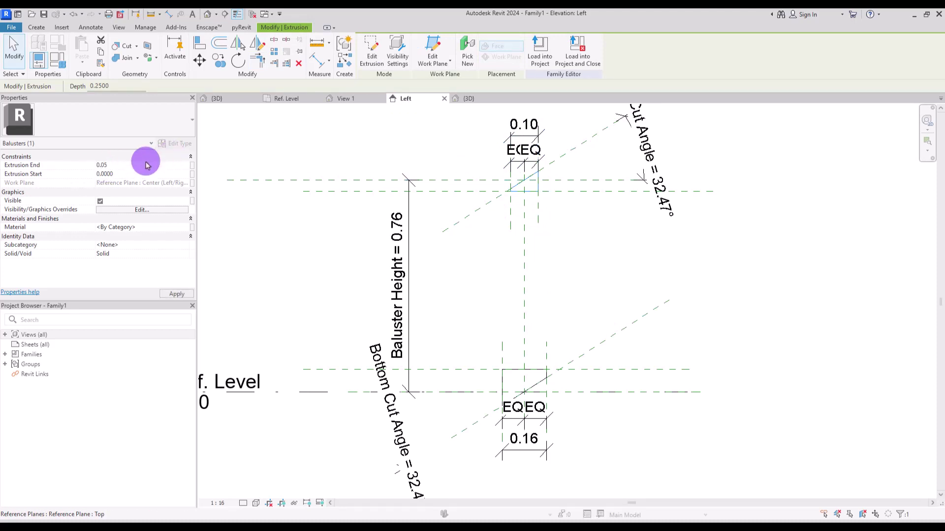
key("Return")
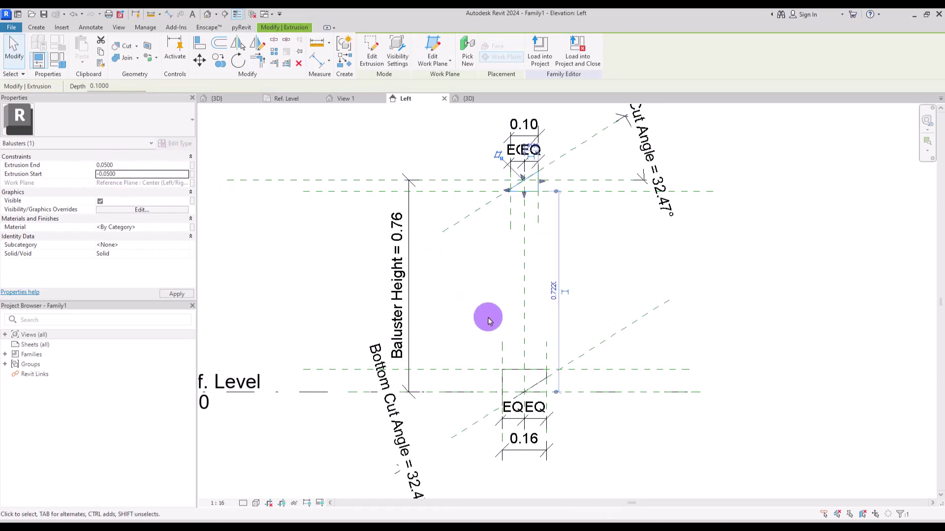
key("ctrl+Tab")
middle_click_drag(338, 291, 796, 336, "shift")
key("ctrl+Tab")
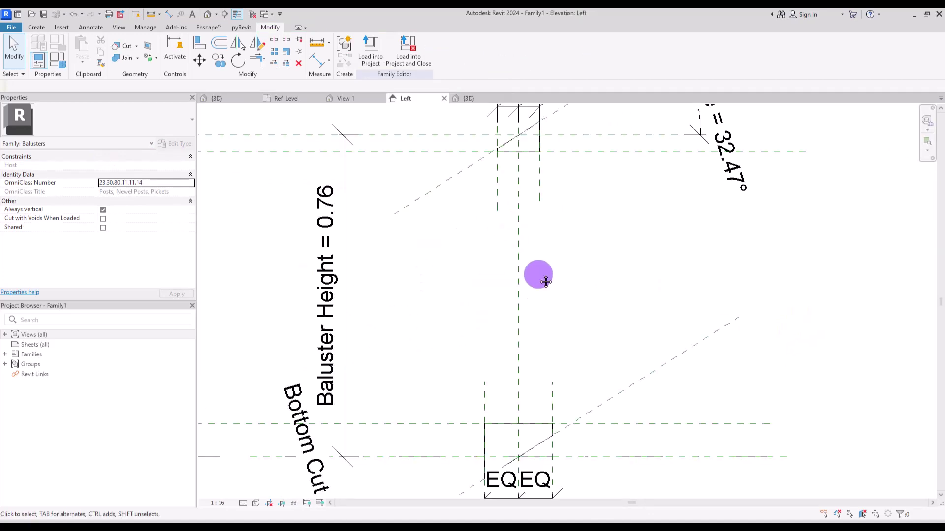
middle_click_drag(550, 280, 536, 293)
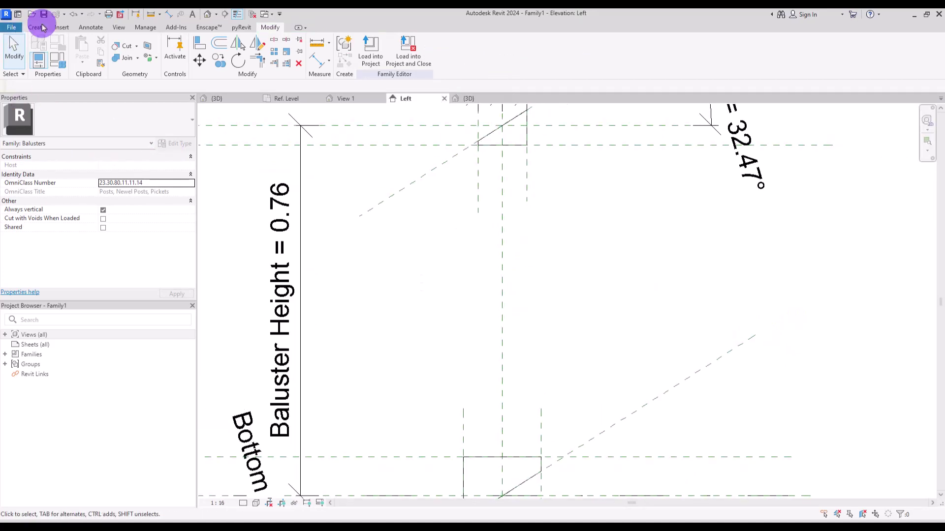
Start a revolve sketch on the Center (Left/Right) work plane
left_click(43, 28)
left_click(132, 54)
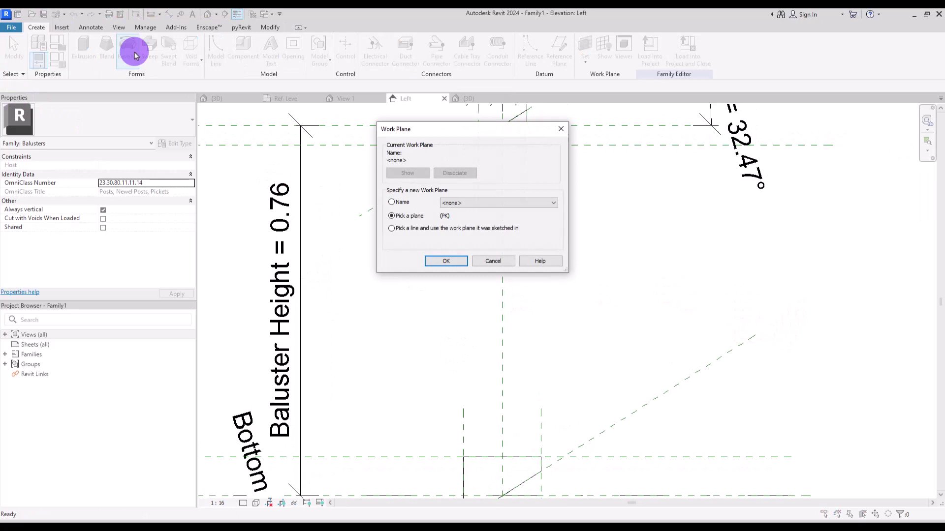
left_click(467, 204)
left_click(481, 239)
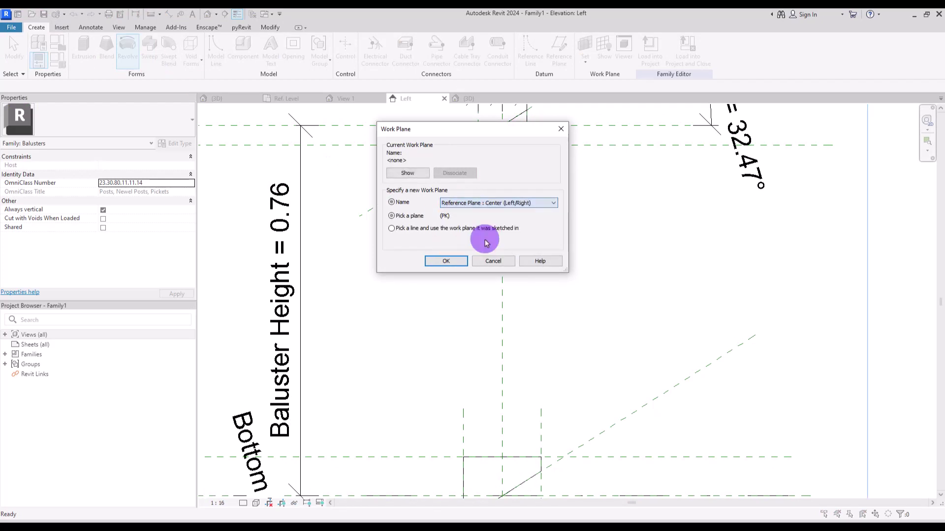
left_click(445, 262)
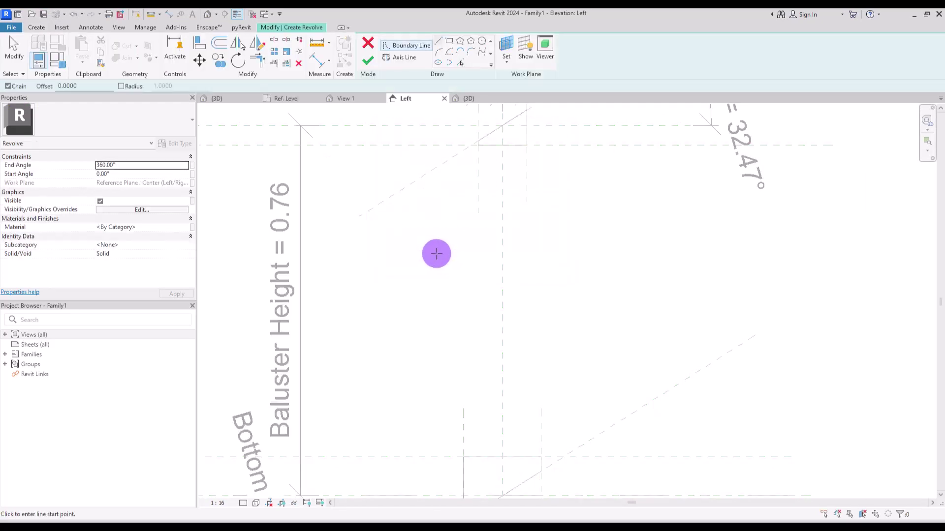
Draw the revolve axis down the vertical centre plane, plus the base and side boundary lines
left_click(394, 58)
left_click(506, 120)
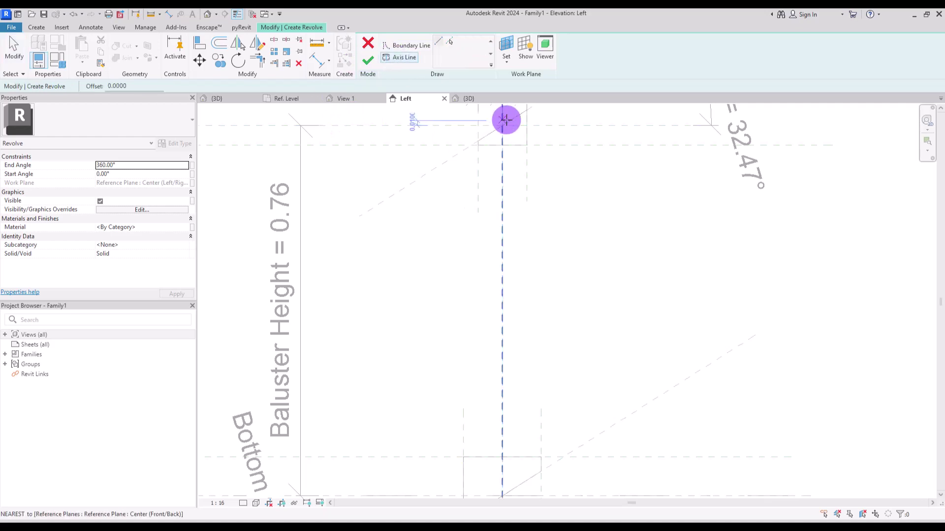
left_click(500, 472)
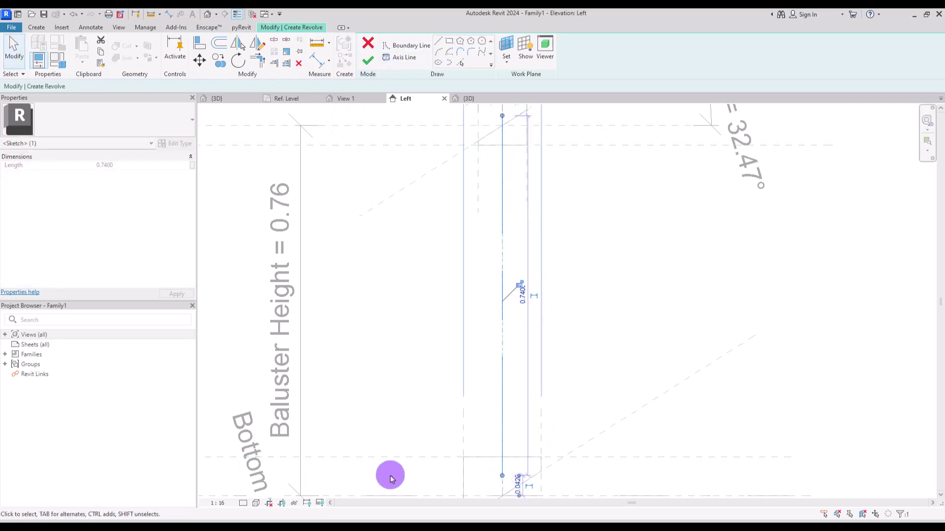
left_click(436, 47)
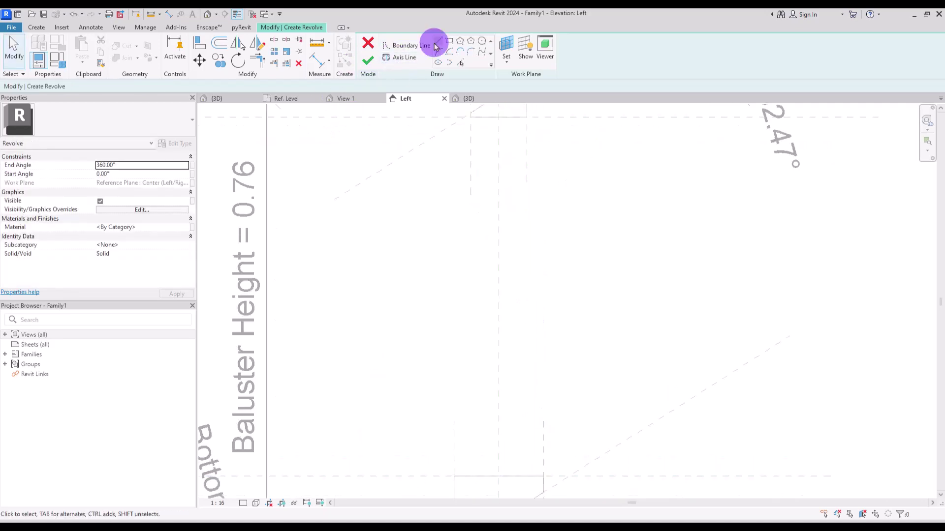
left_click(498, 476)
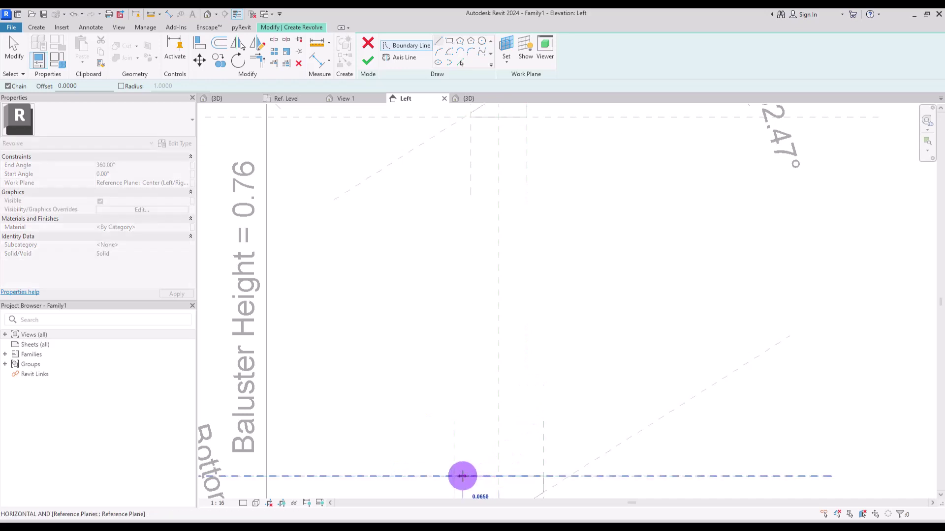
left_click(460, 476)
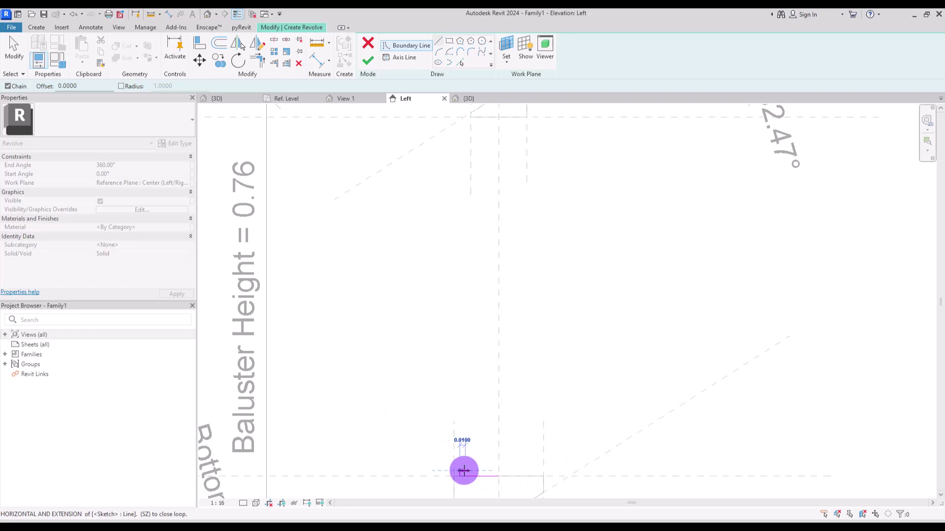
left_click(462, 99)
key("Escape")
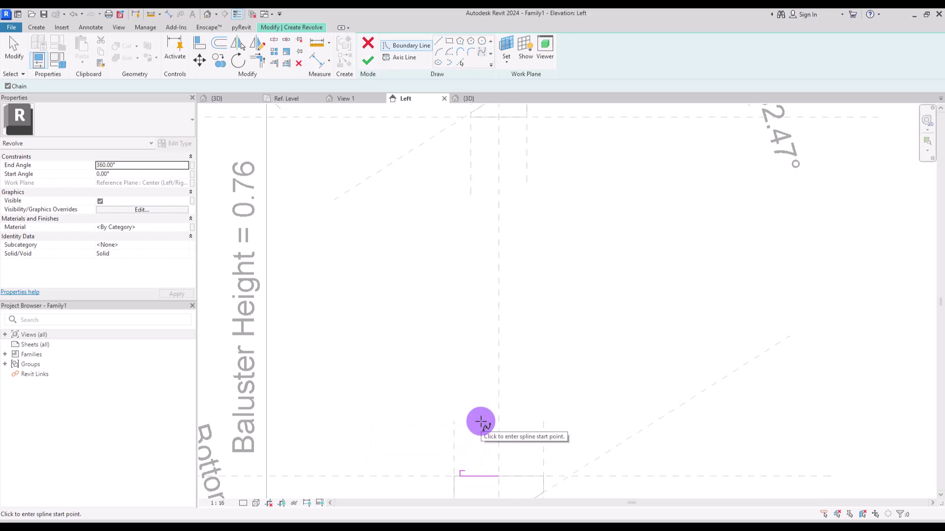
Sketch the lower profile lines and a short horizontal segment at the profile top
left_click(462, 472)
left_click(439, 40)
left_click(481, 436)
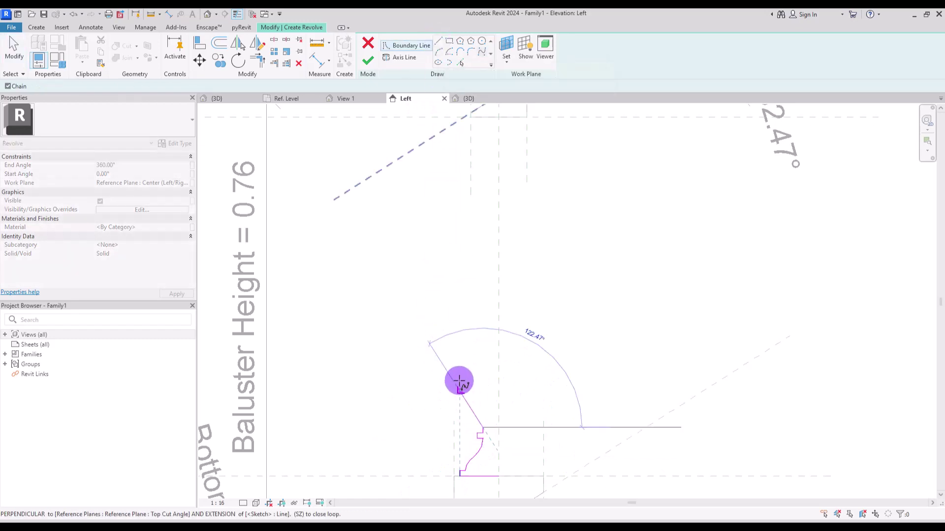
left_click(454, 374)
key("Escape")
key("Escape")
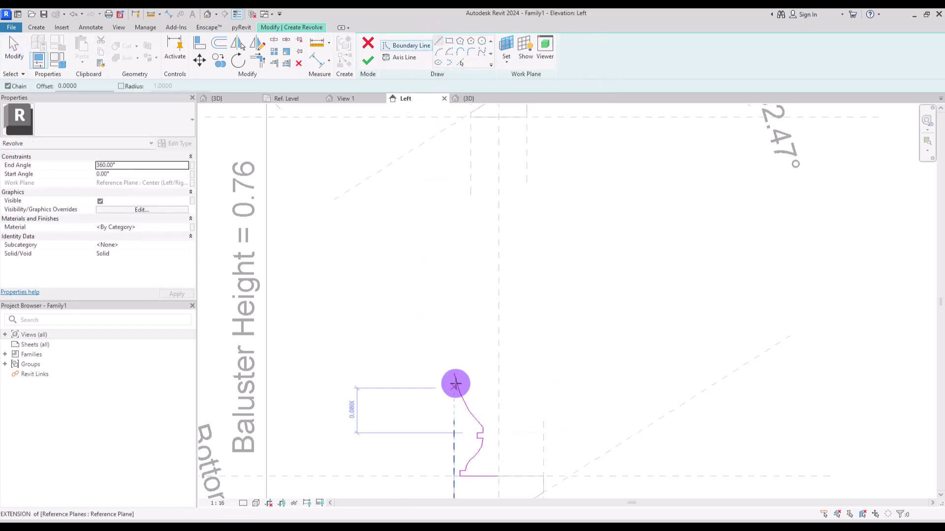
left_click(451, 359)
left_click(459, 359)
key("Escape")
key("Escape")
Draw the curved neck spline up toward the top and reshape it by raising a control point
key("l")
key("i")
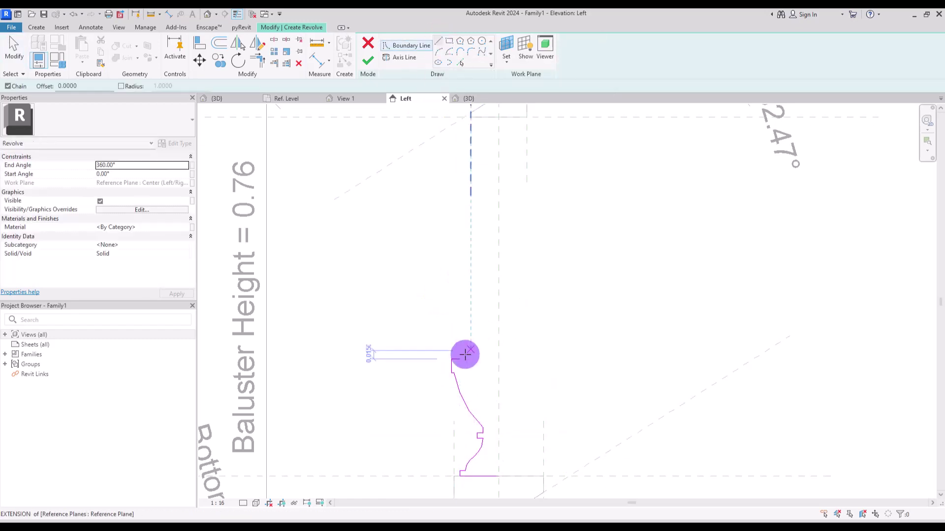
left_click(460, 359)
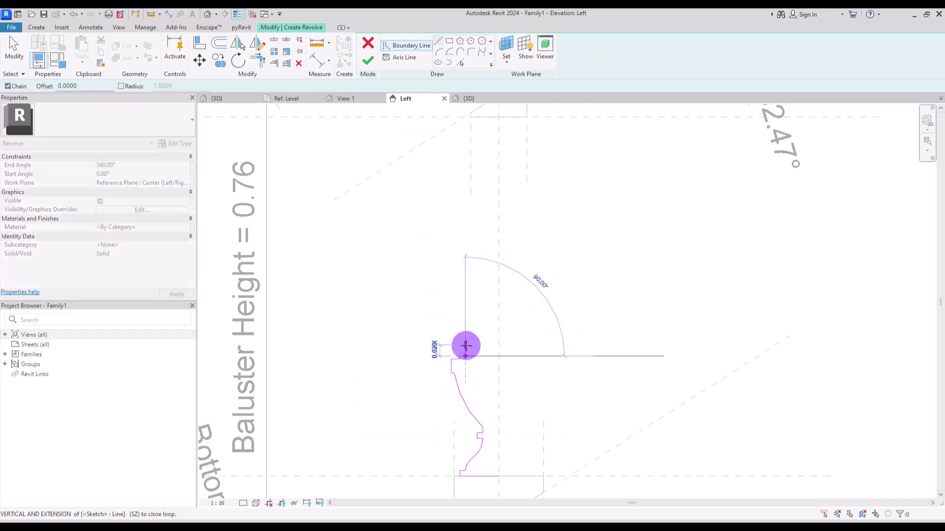
left_click(481, 51)
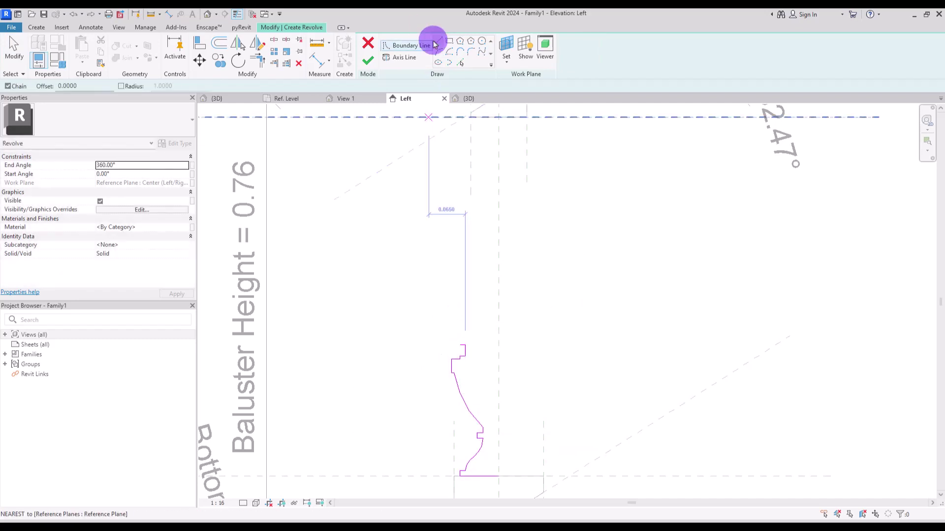
left_click(452, 276)
left_click(465, 223)
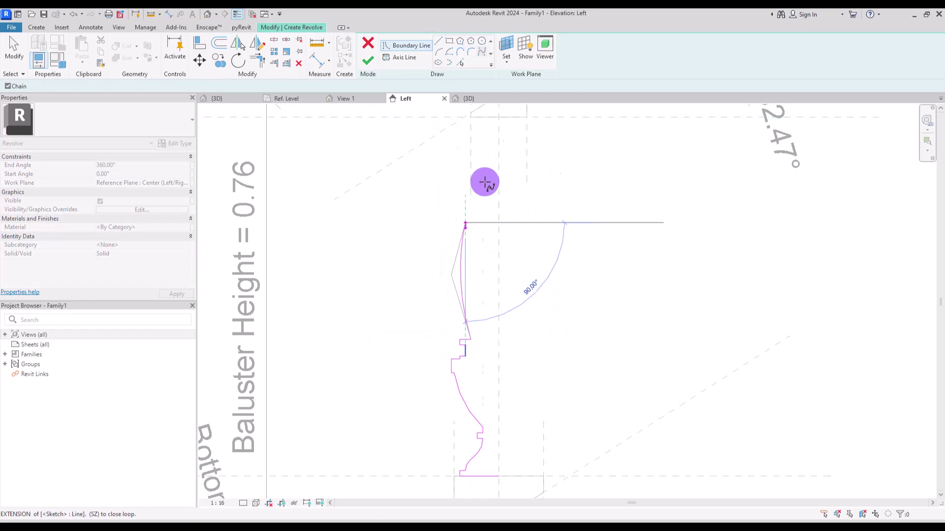
left_click(480, 139)
key("Escape")
key("Escape")
mouse_move(462, 241)
left_mouse_down()
mouse_move(481, 184)
mouse_move(483, 206)
mouse_move(487, 152)
mouse_move(500, 154)
mouse_move(481, 139)
mouse_move(493, 139)
left_mouse_up()
Close the profile to the top reference plane and down the axis, then finish the revolve
left_click(437, 42)
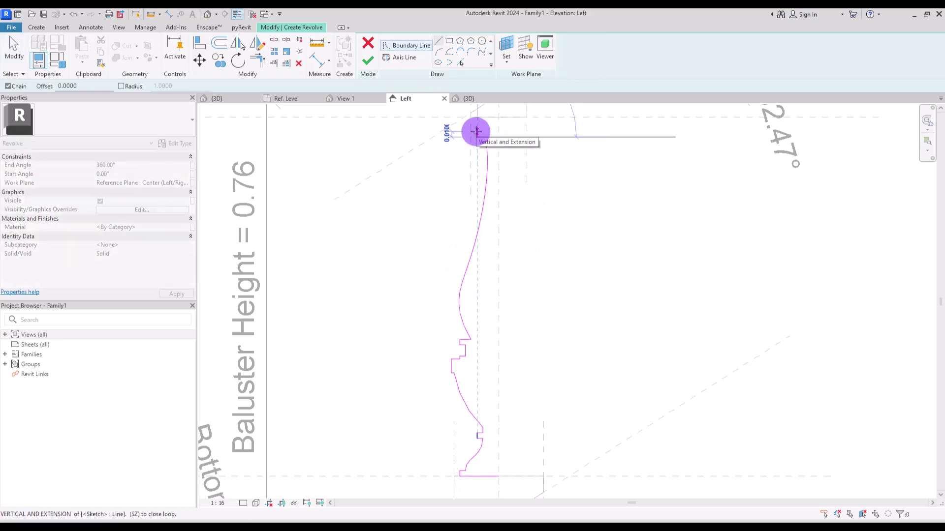
left_click(470, 128)
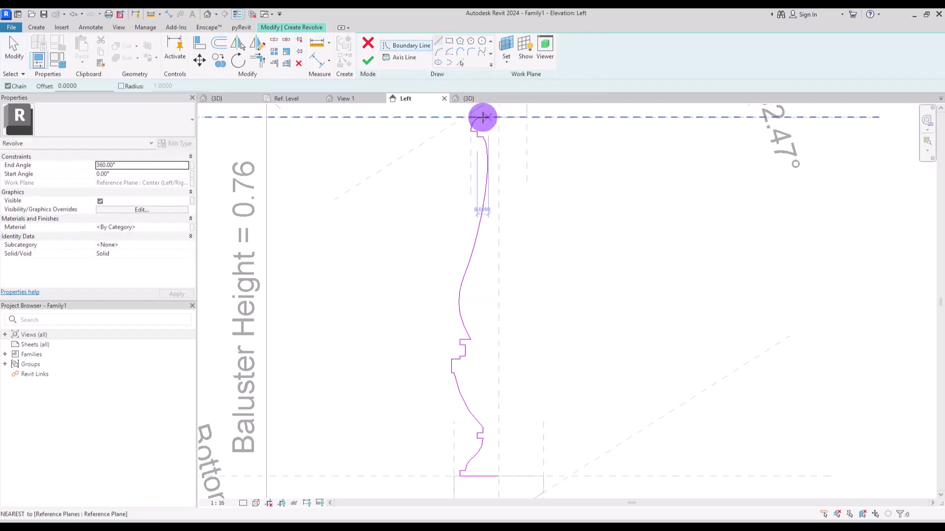
left_click(496, 118)
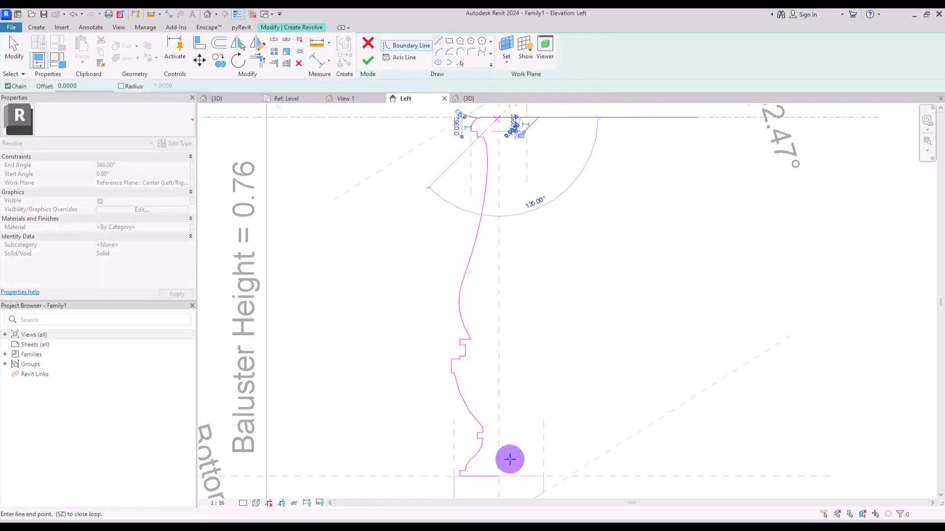
left_click(498, 477)
key("Escape")
key("Escape")
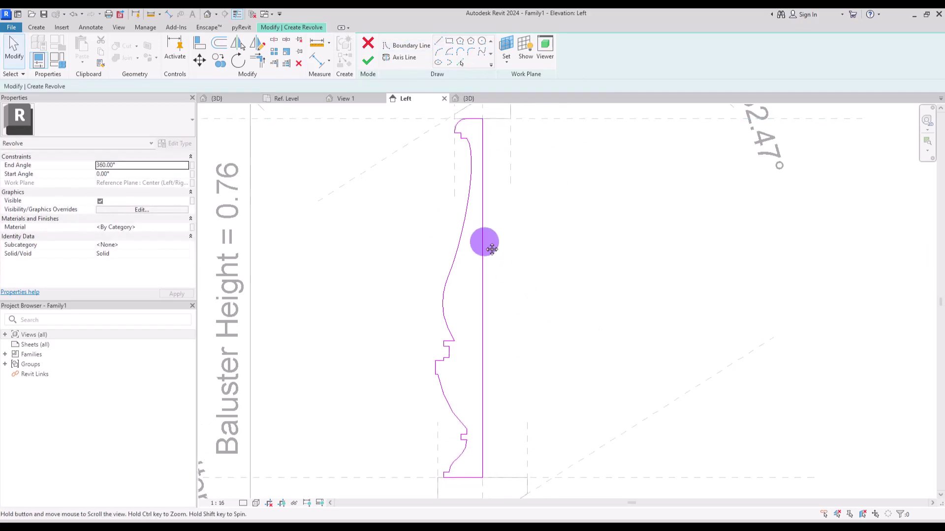
middle_click_drag(483, 245, 453, 250)
left_click(368, 63)
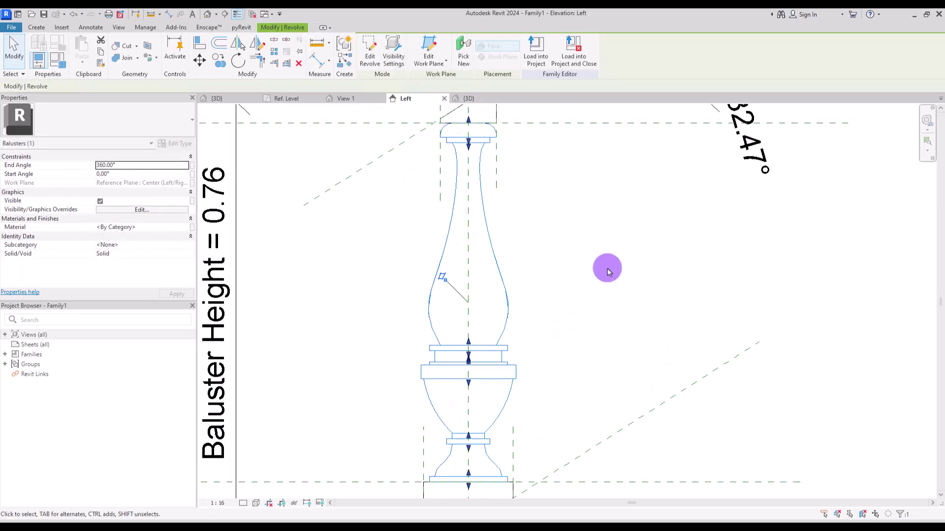
Inspect the revolved baluster in the default 3D view, then return to the Left elevation
scroll(585, 321, "down", 2)
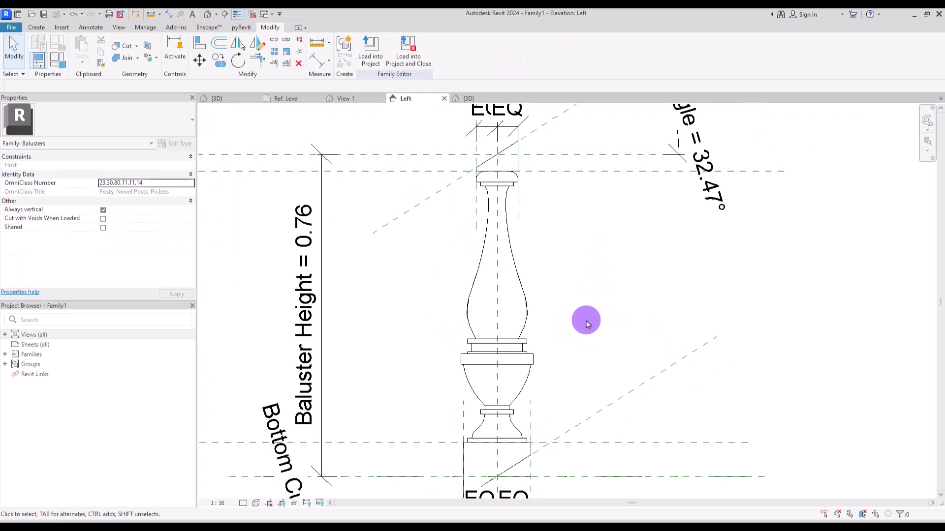
left_click(208, 14)
middle_click_drag(544, 333, 553, 409, "shift")
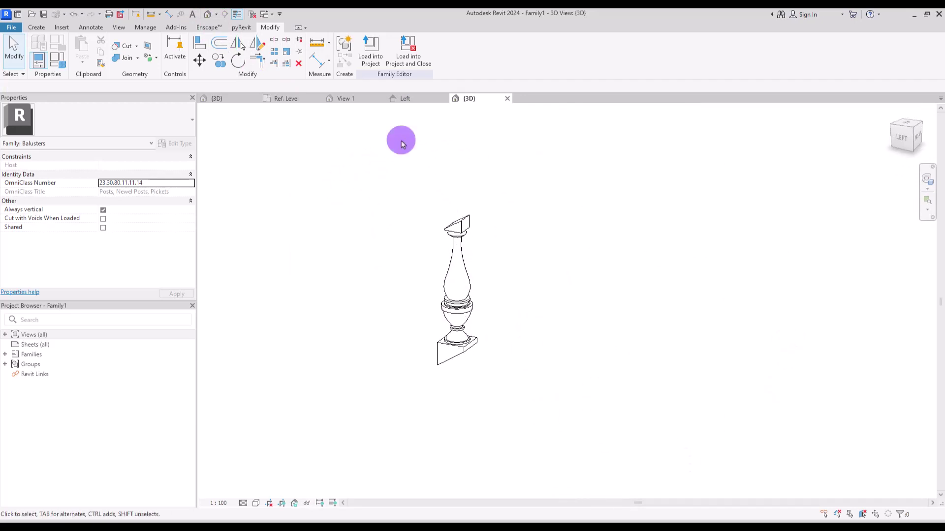
left_click(405, 99)
Re-edit and finish the baluster revolve, then load the family into the porch project
left_click(525, 299)
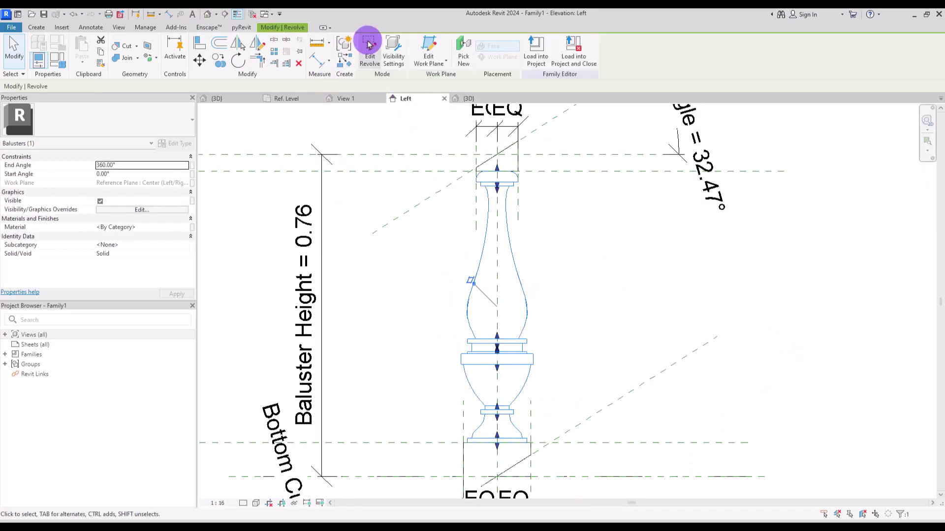
left_click(368, 45)
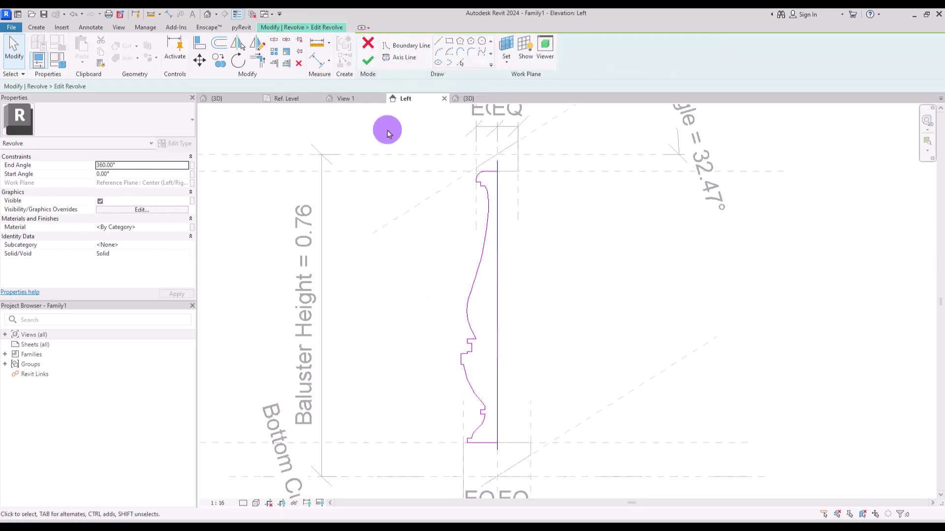
left_click(368, 60)
key("ctrl+Tab")
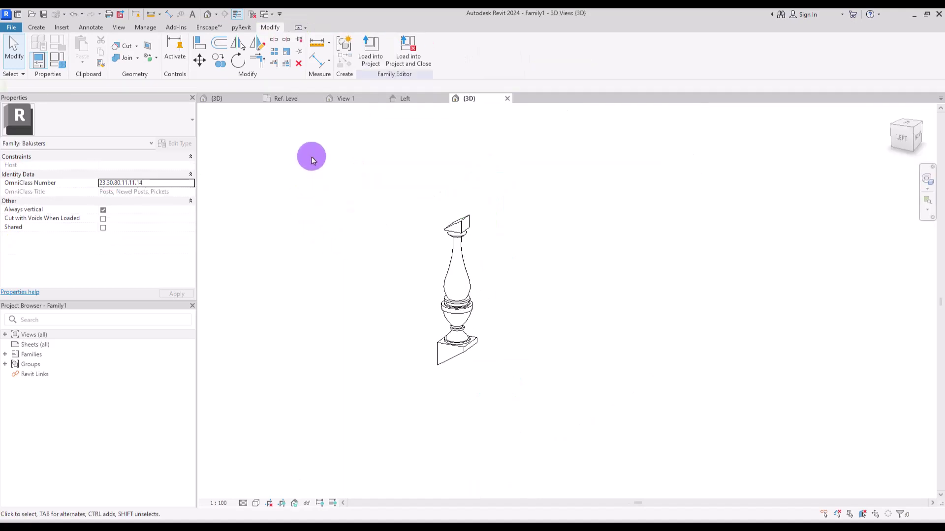
left_click(368, 55)
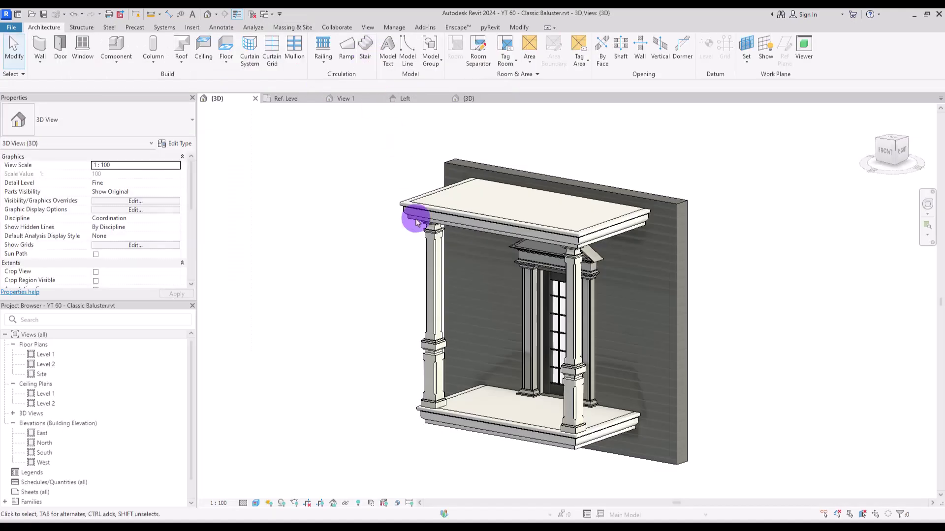
On the Level 1 plan, sketch a railing path from the left column edge to the right column
double_click(46, 354)
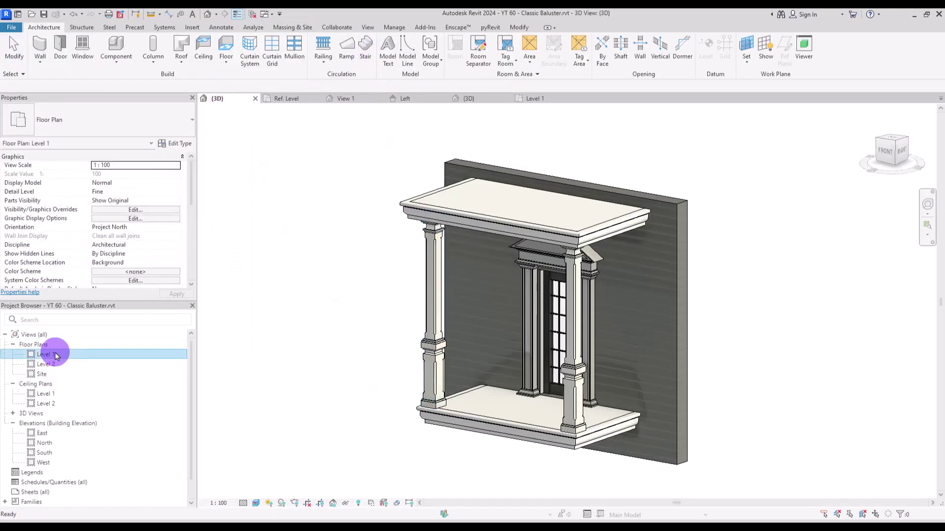
left_click(319, 65)
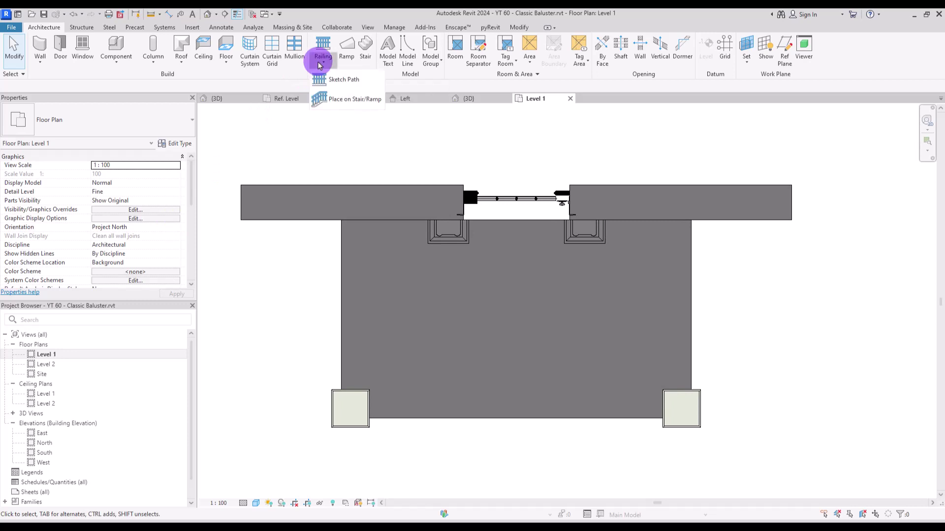
left_click(367, 79)
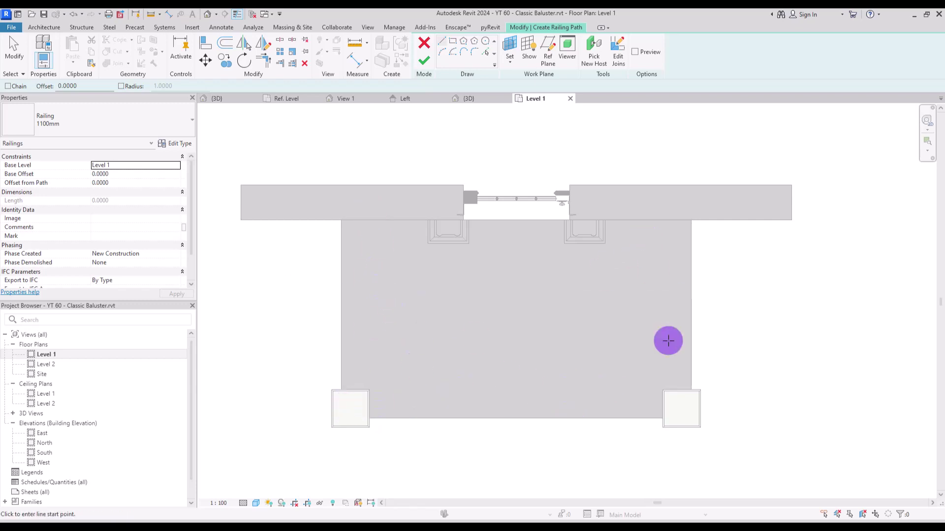
left_click(372, 404)
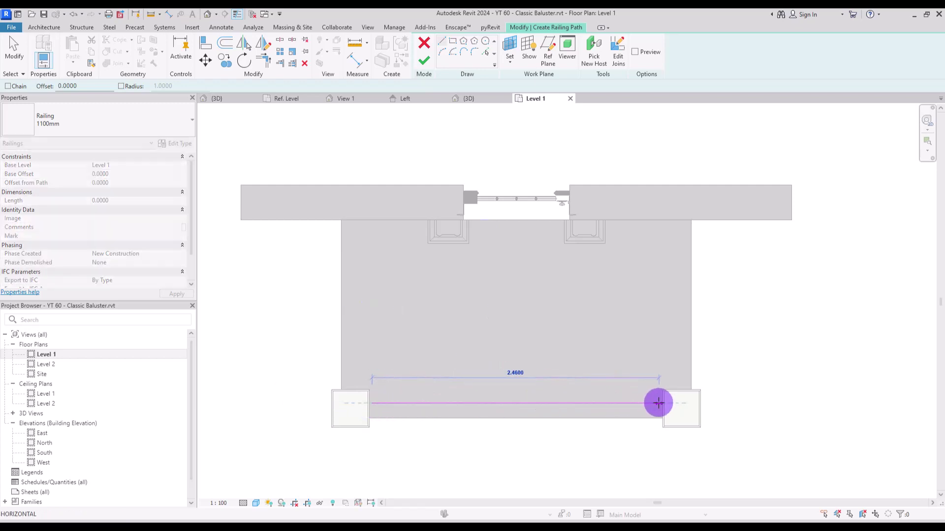
left_click(663, 402)
Finish the railing path and orbit the 3D view to check the new railing
left_click(424, 60)
left_click(232, 97)
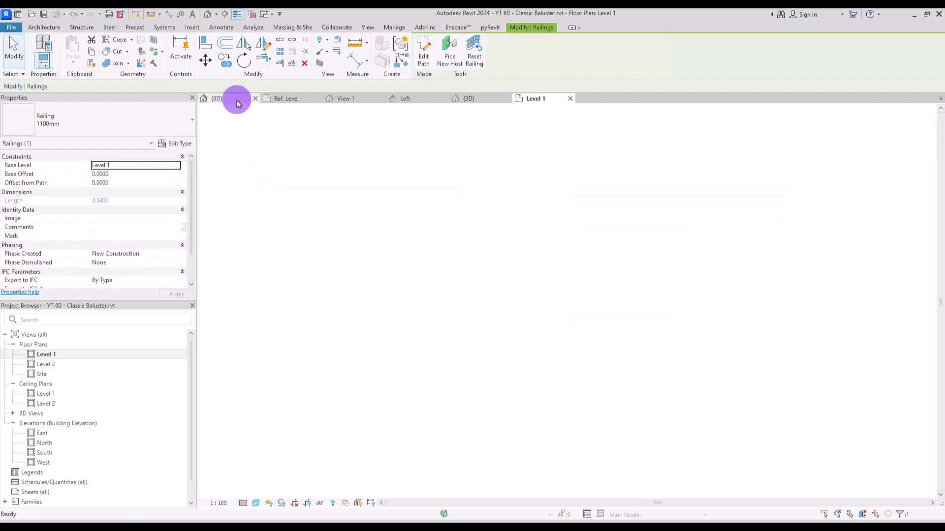
middle_click_drag(586, 453, 680, 273, "shift")
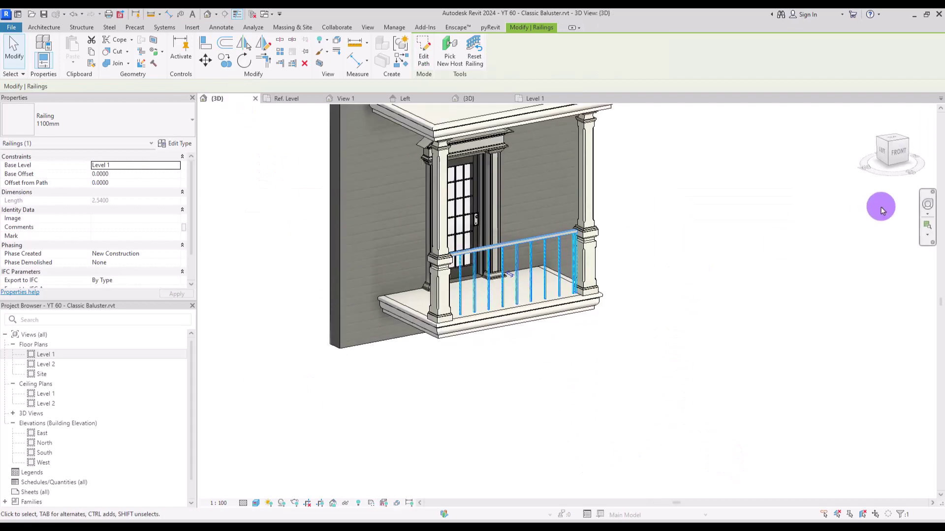
left_click(507, 331)
scroll(566, 281, "up", 5)
Duplicate the railing type as 'Classic Railing' with a 0.9 top rail height
left_click(632, 230)
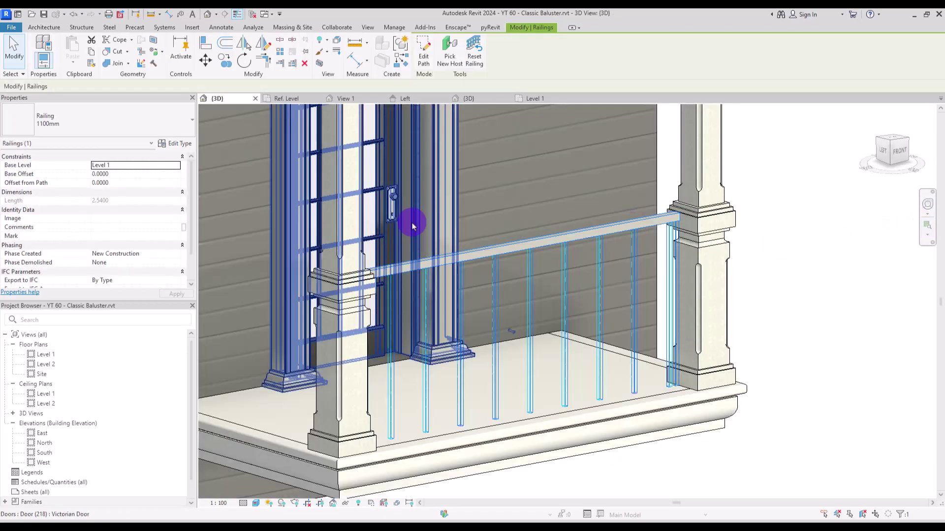
left_click(175, 144)
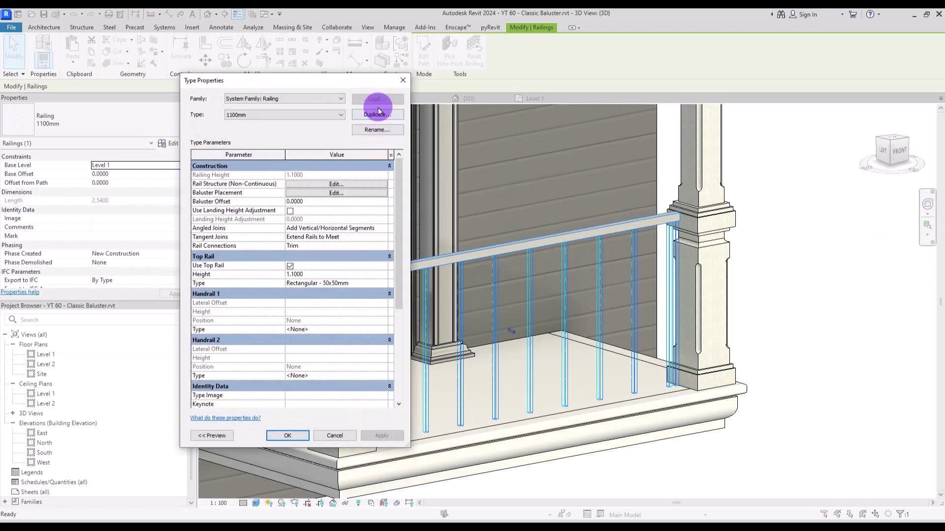
left_click(377, 114)
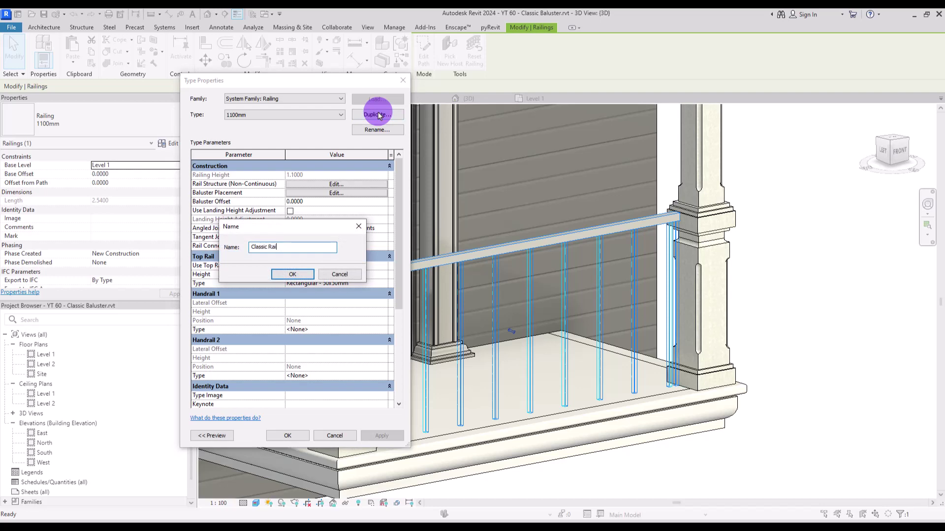
key("Return")
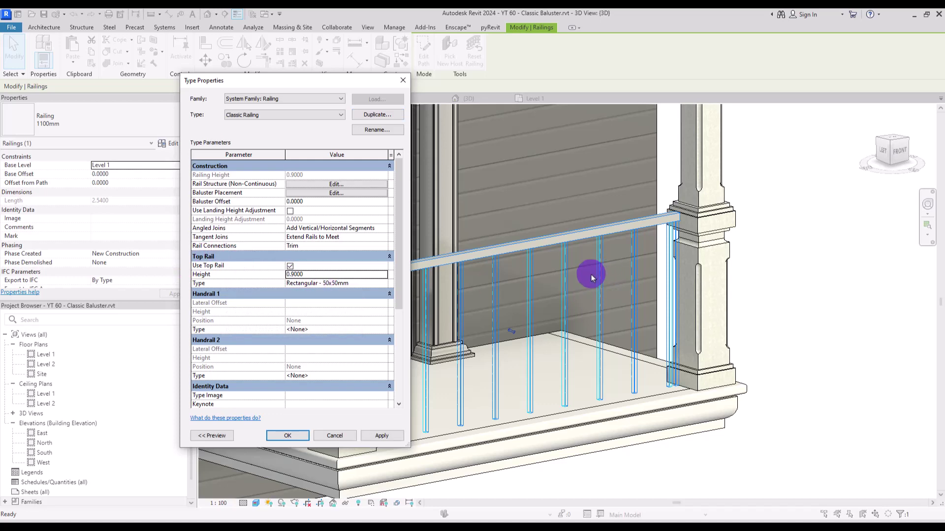
left_click(305, 196)
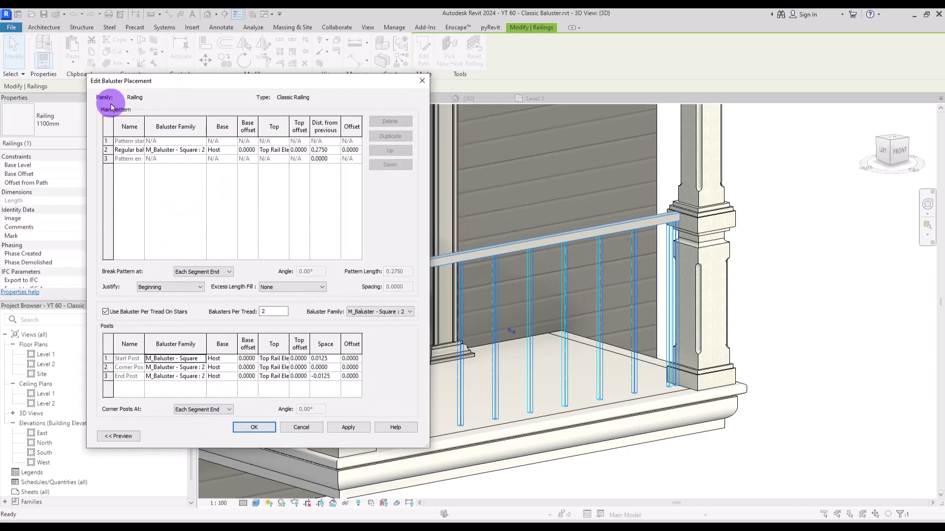
Use the Family1 baluster in pattern row 2, apply it, and orbit to inspect the turned balusters
left_click(202, 151)
scroll(251, 177, "down", 3)
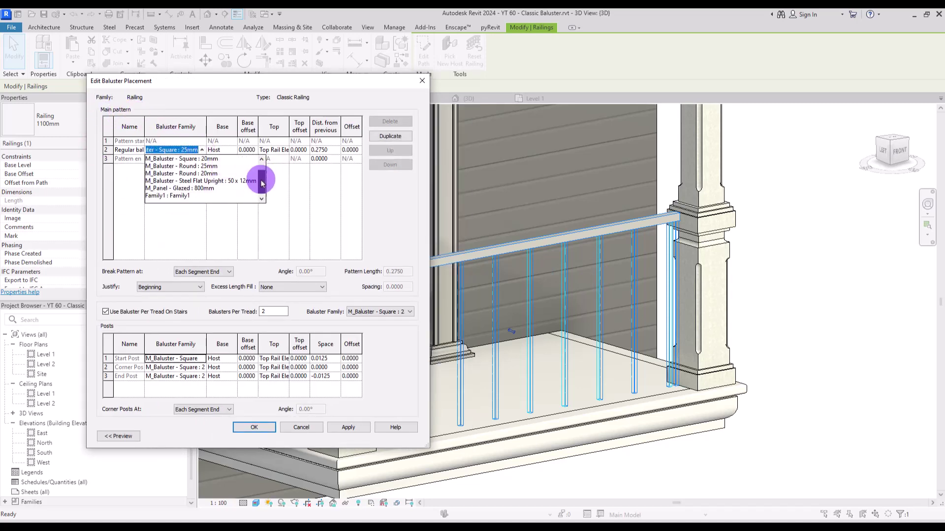
left_click(158, 196)
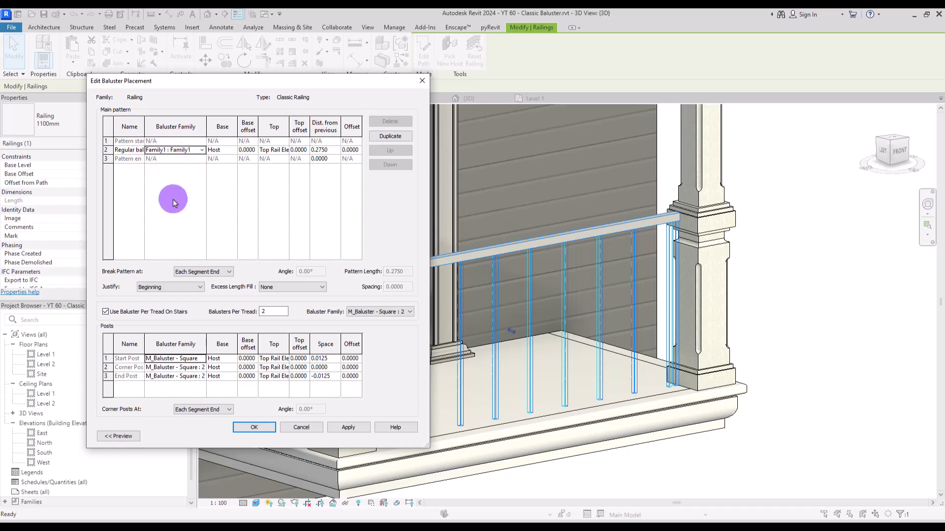
left_click(253, 428)
left_click(254, 435)
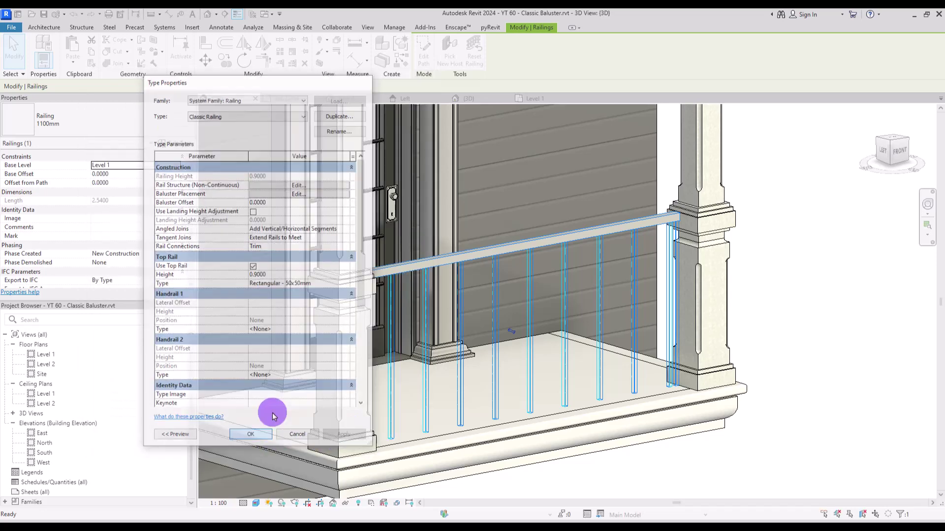
key("Escape")
middle_click_drag(274, 417, 338, 264, "shift")
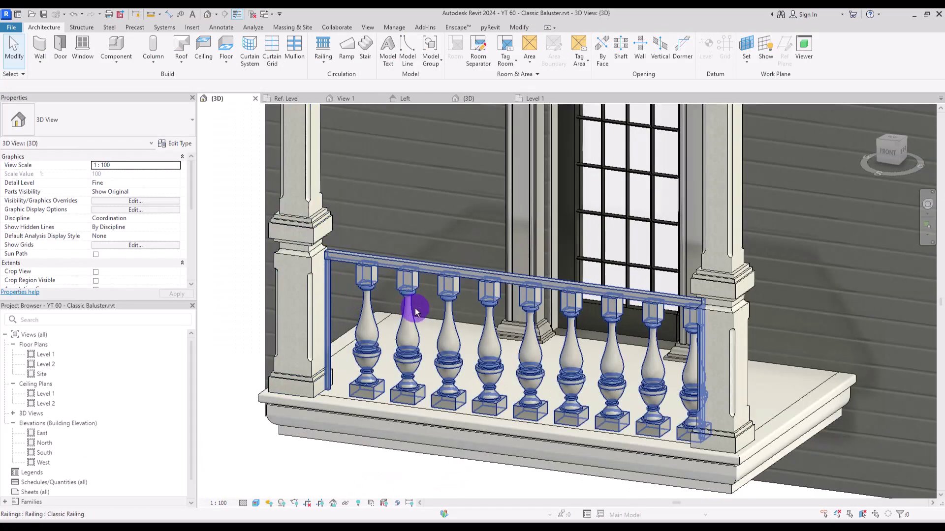
middle_click_drag(414, 311, 354, 268, "shift")
Set the start, end and corner post families to None and apply the type change
left_click(355, 268)
left_click(176, 143)
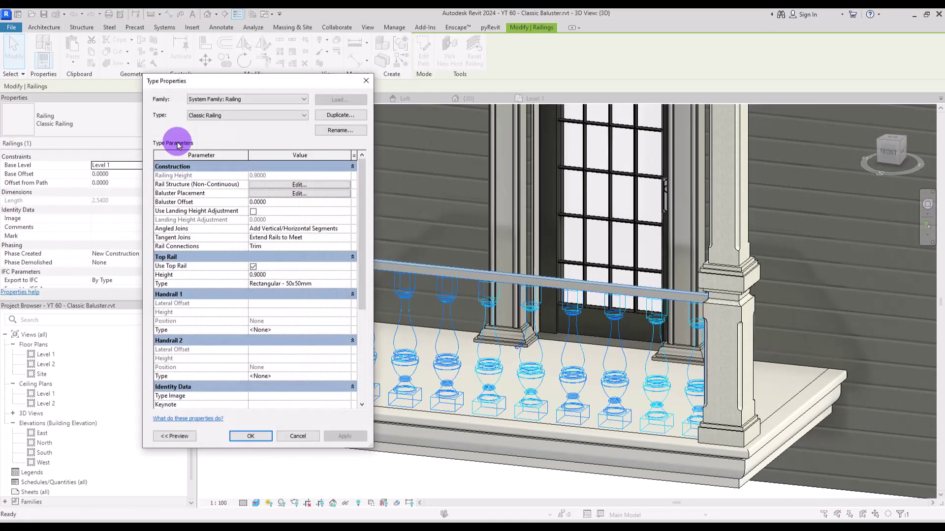
left_click(283, 194)
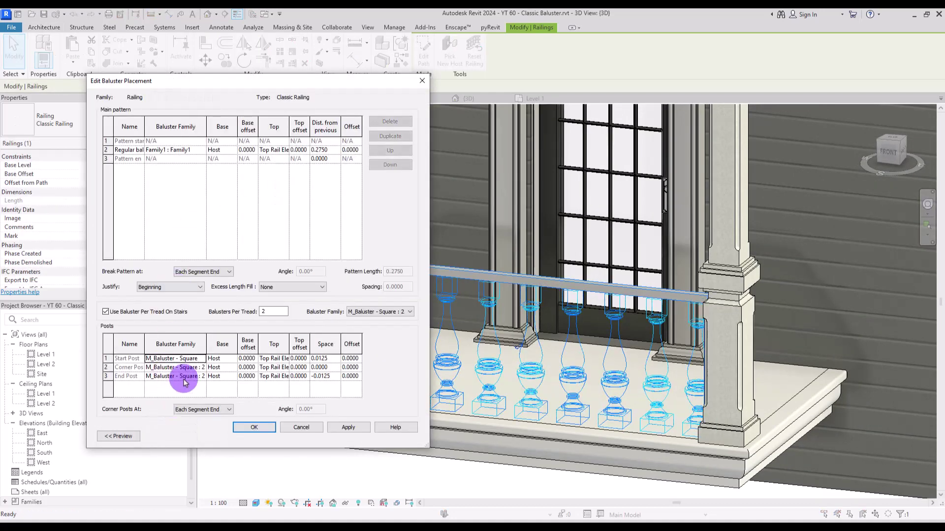
left_click(202, 360)
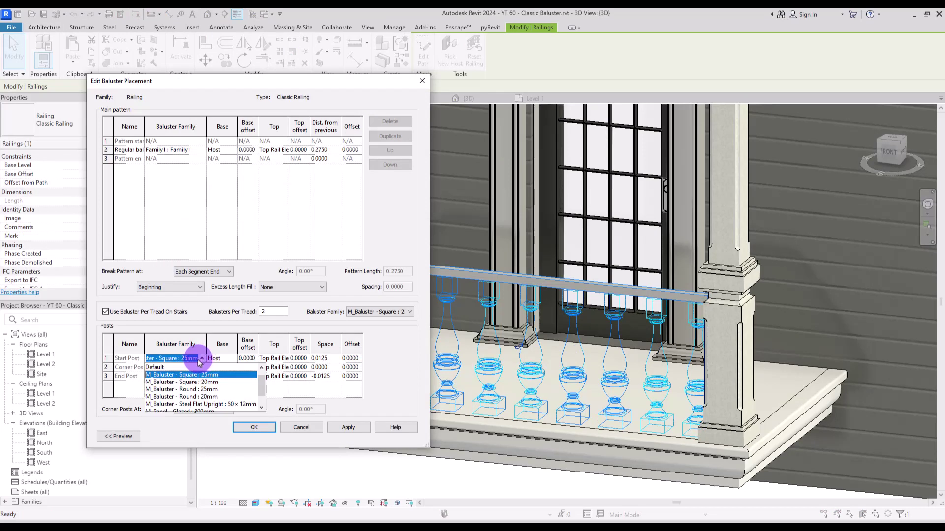
scroll(162, 378, "up", 1)
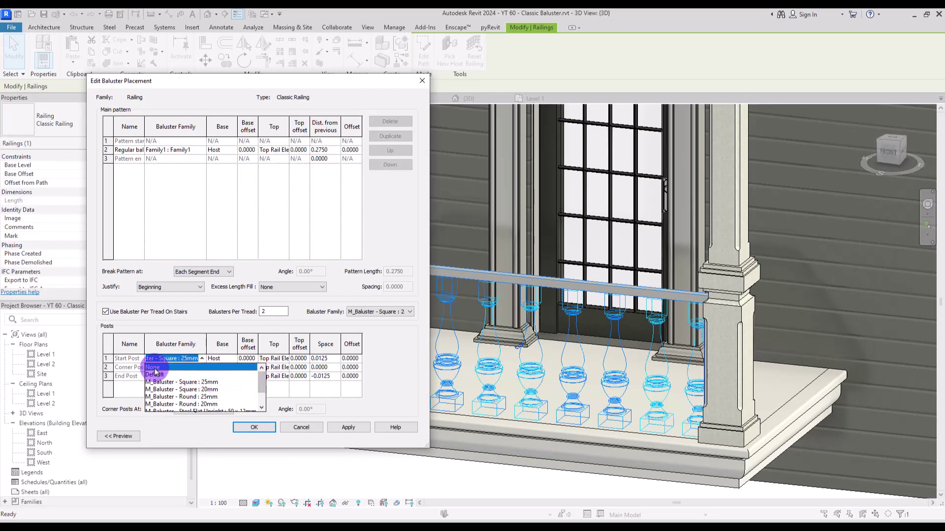
left_click(158, 368)
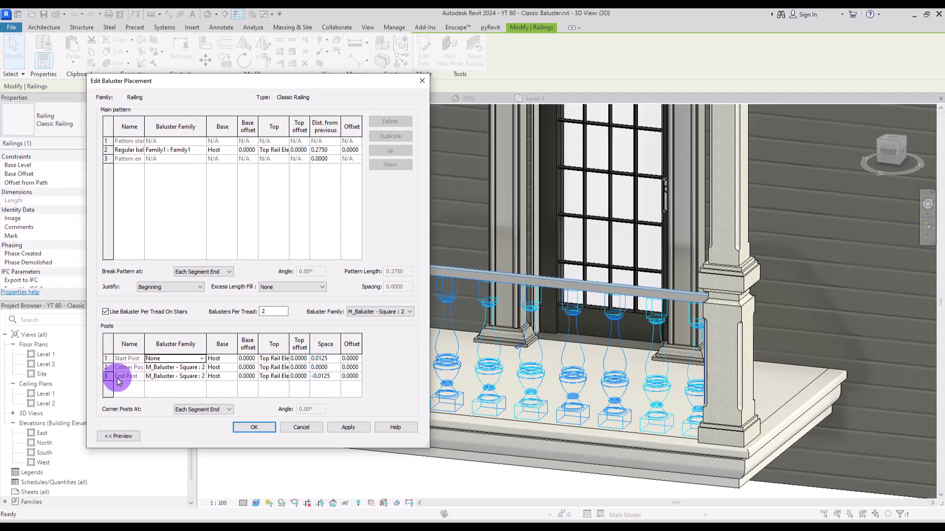
left_click(203, 377)
left_click(173, 390)
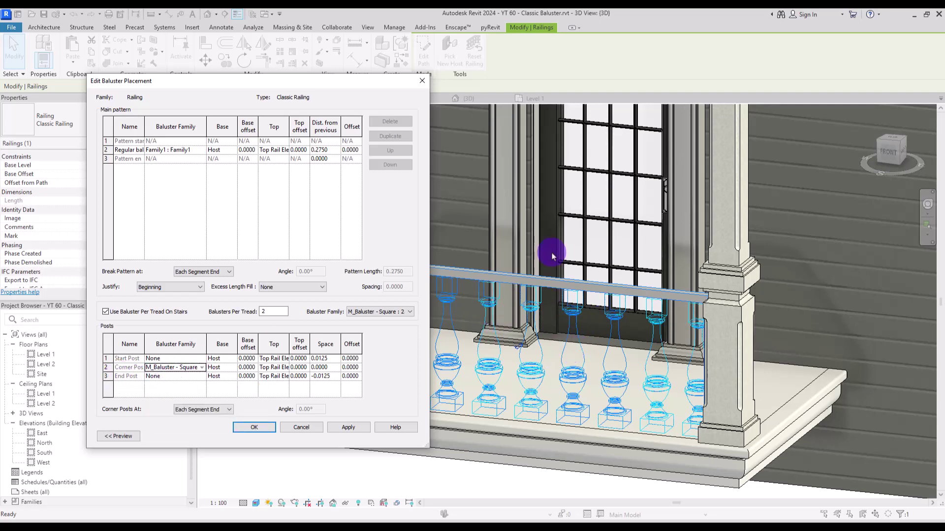
left_click(202, 367)
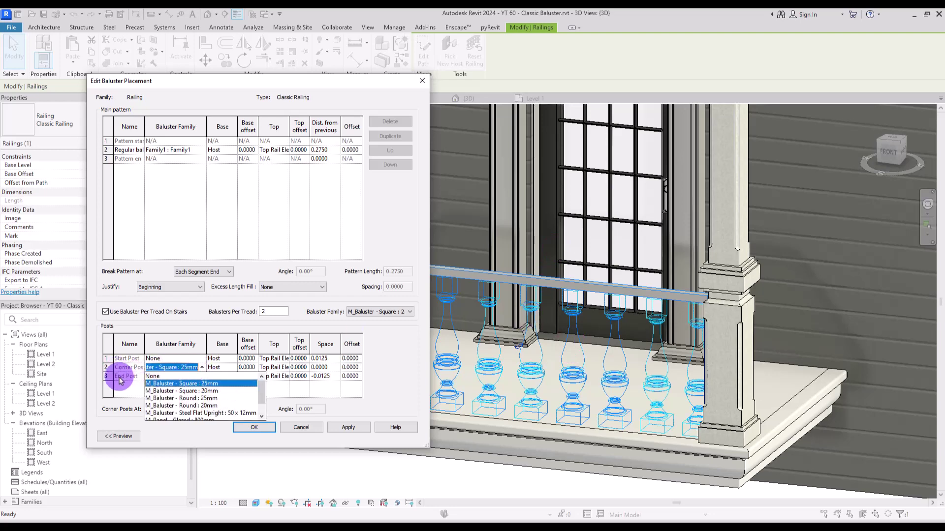
left_click(156, 376)
left_click(250, 427)
left_click(250, 436)
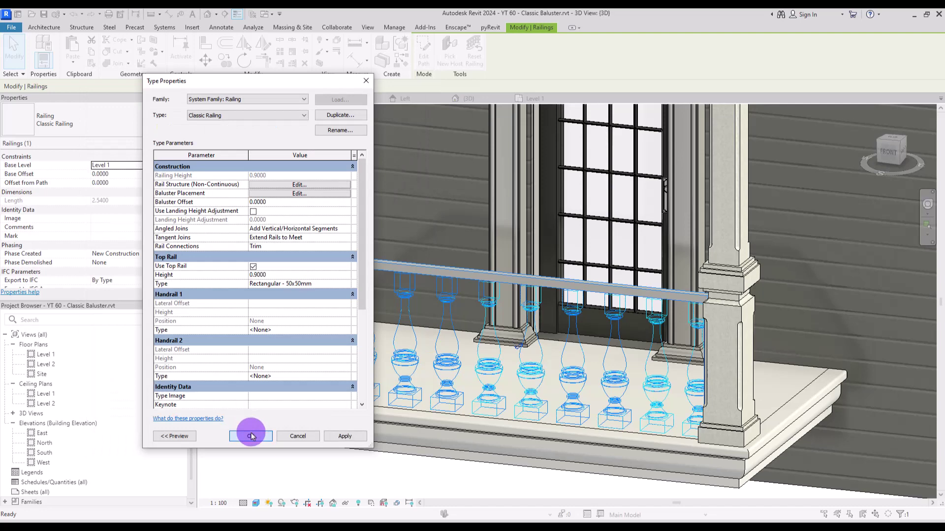
key("Escape")
middle_click_drag(282, 263, 447, 359, "shift")
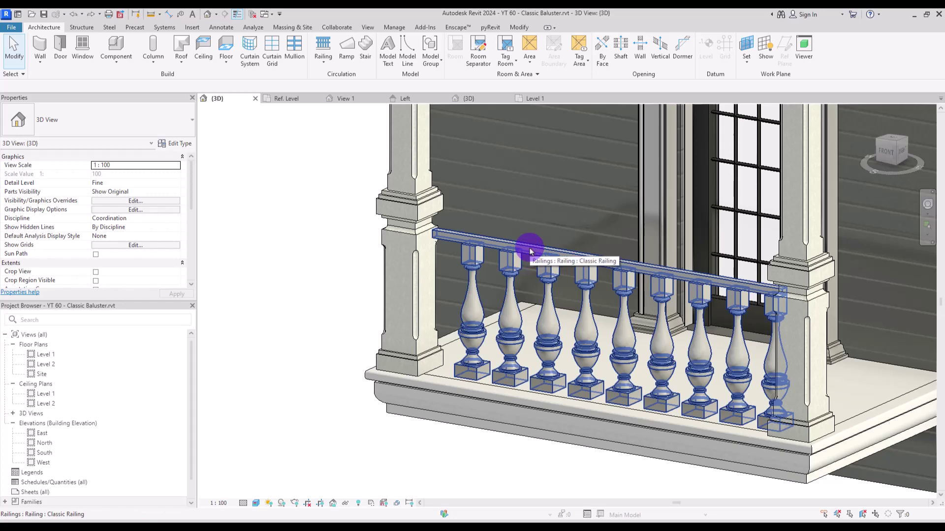
Set the baluster pattern justification to Center and apply it to Classic Railing
left_click(545, 256)
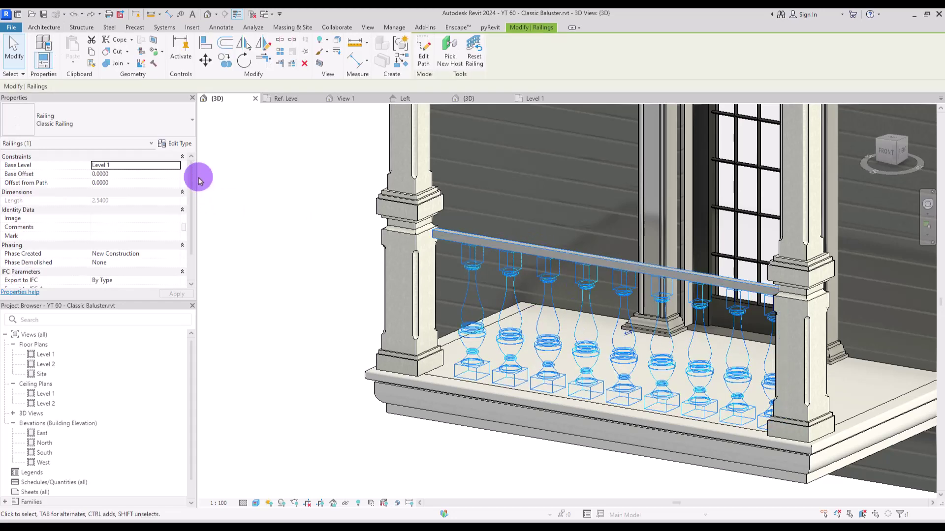
left_click(186, 151)
left_click(310, 190)
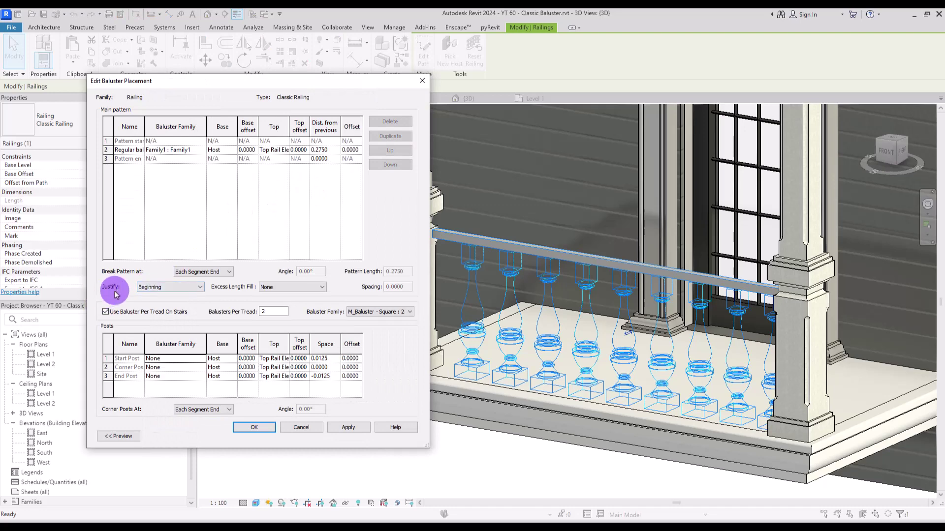
left_click(158, 286)
left_click(149, 309)
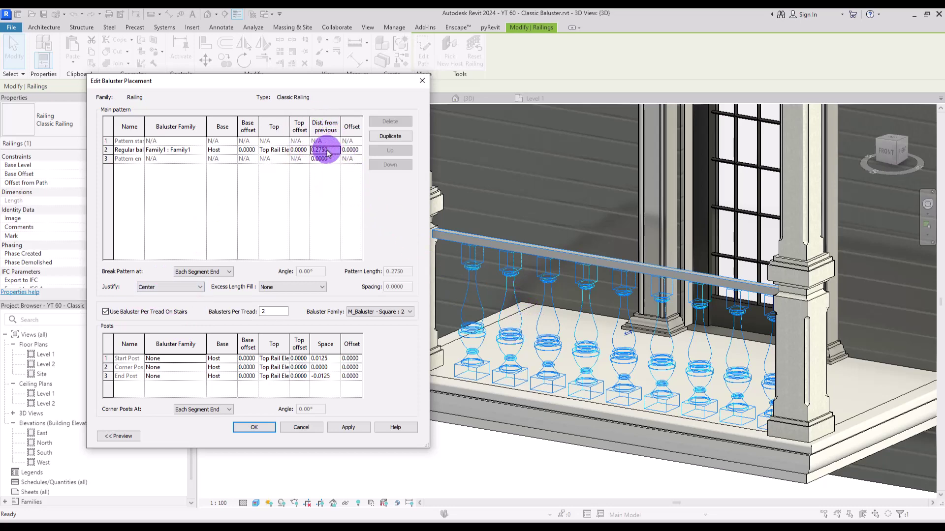
left_click(253, 427)
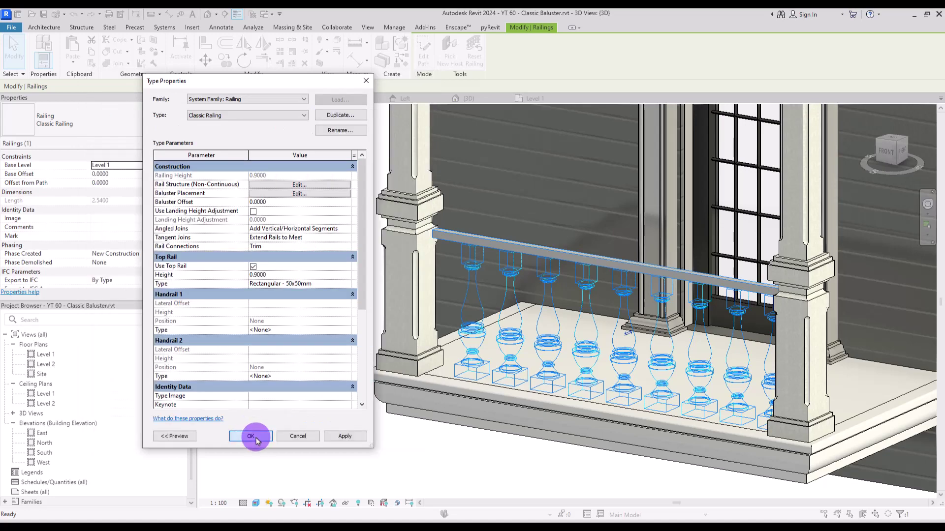
left_click(252, 436)
left_click(261, 393)
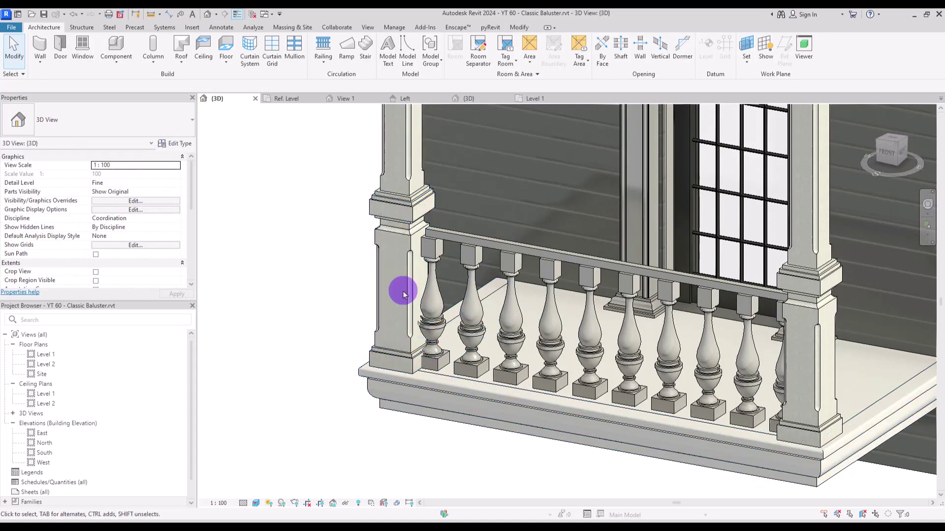
Select the porch railing, enter Edit Path, and switch to the Level 1 floor plan
middle_click_drag(576, 365, 764, 290, "shift")
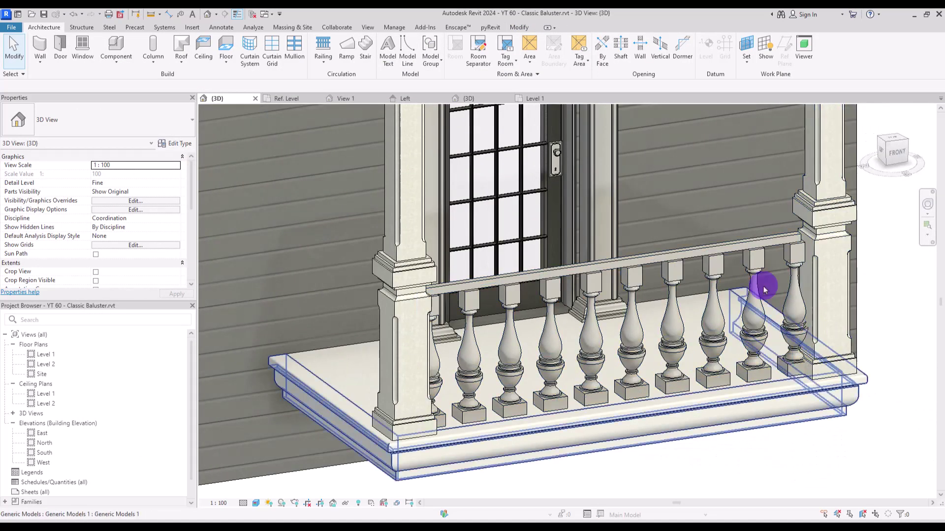
middle_click_drag(804, 261, 502, 419, "shift")
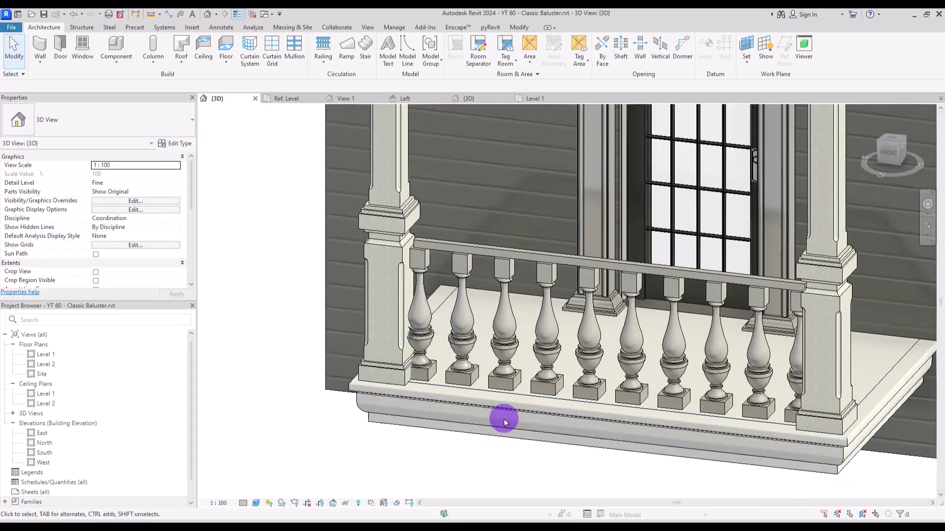
left_click(456, 253)
left_click(422, 45)
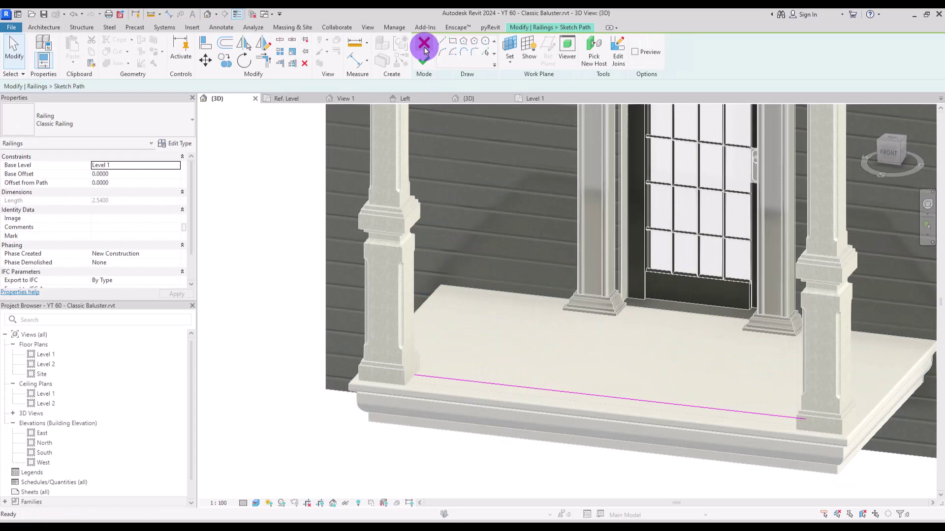
left_click(507, 403)
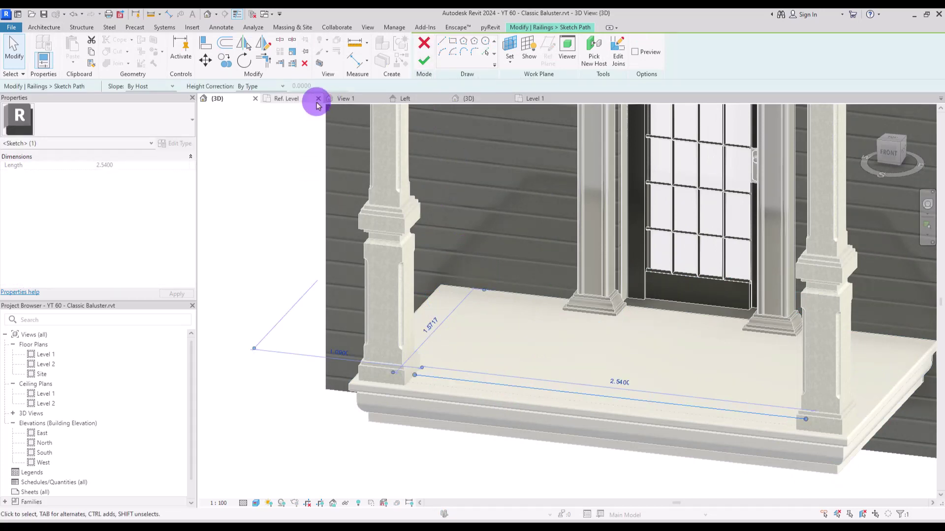
left_click(287, 99)
left_click(531, 98)
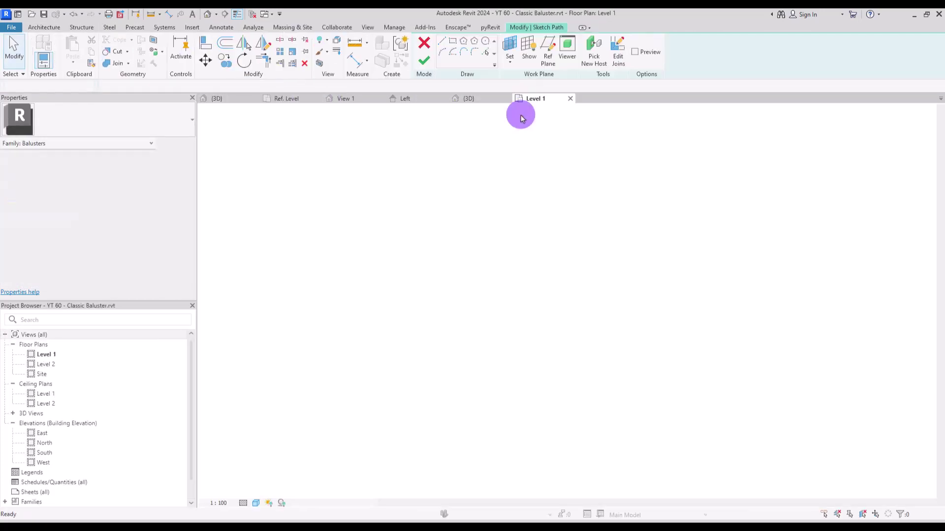
Change the path length dimension to 2.4 and finish the path edit
left_click(406, 402)
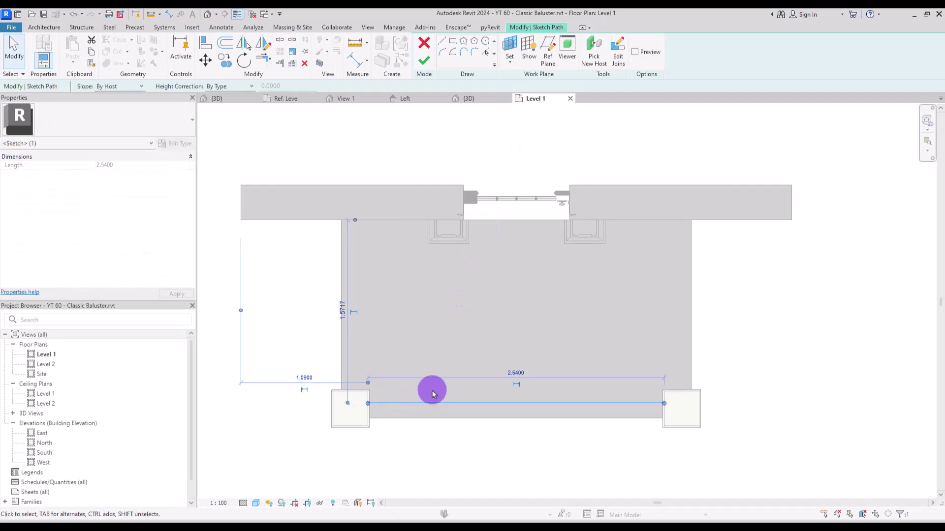
left_click(515, 372)
left_click_drag(500, 370, 613, 367)
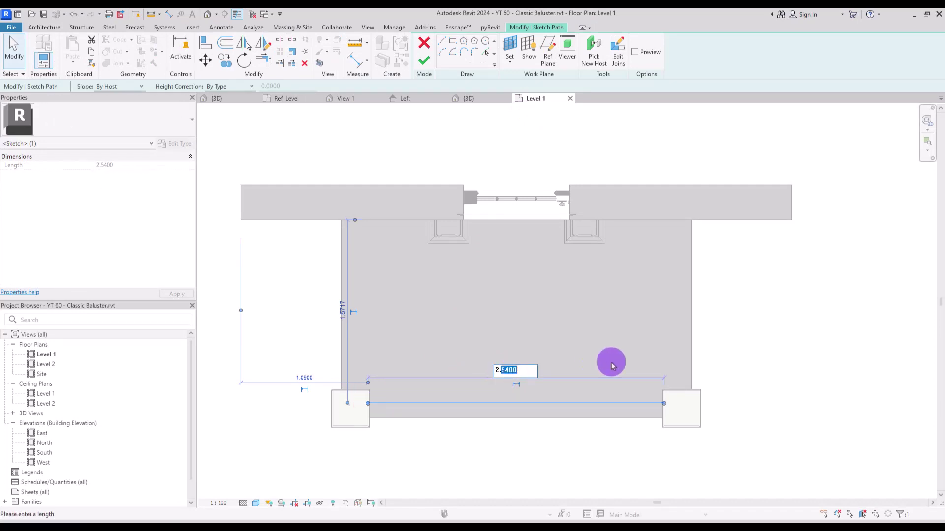
type("4")
key("Return")
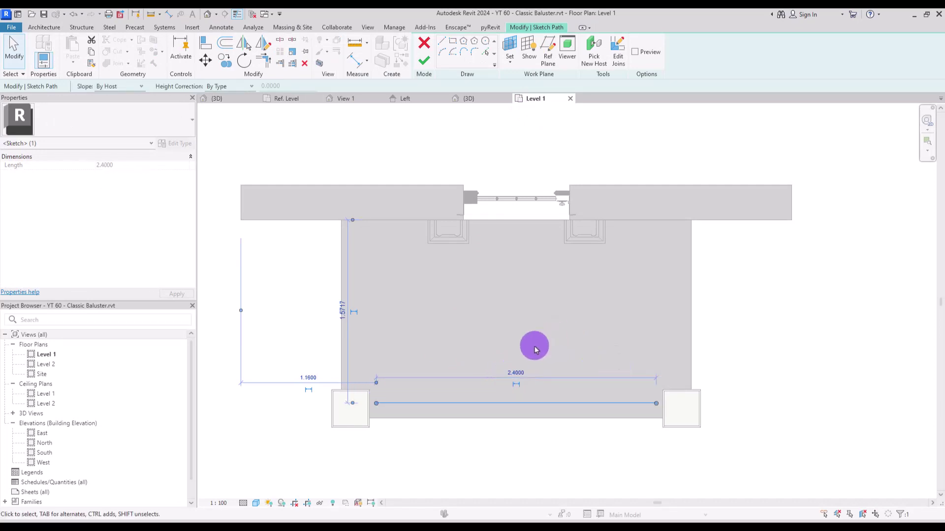
left_click(425, 62)
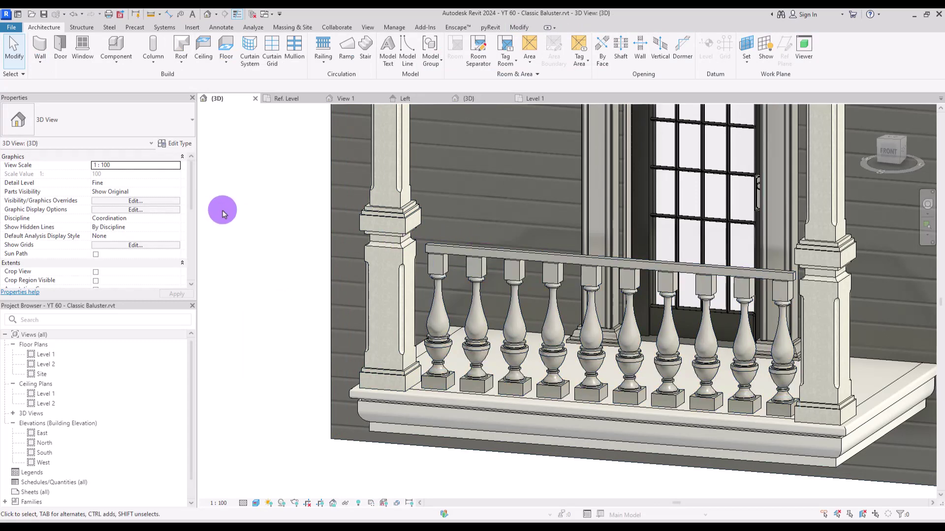
Create a new family (Family2) from the Profile-Rail.rft template via File > New > Family
left_click(11, 27)
mouse_move(60, 63)
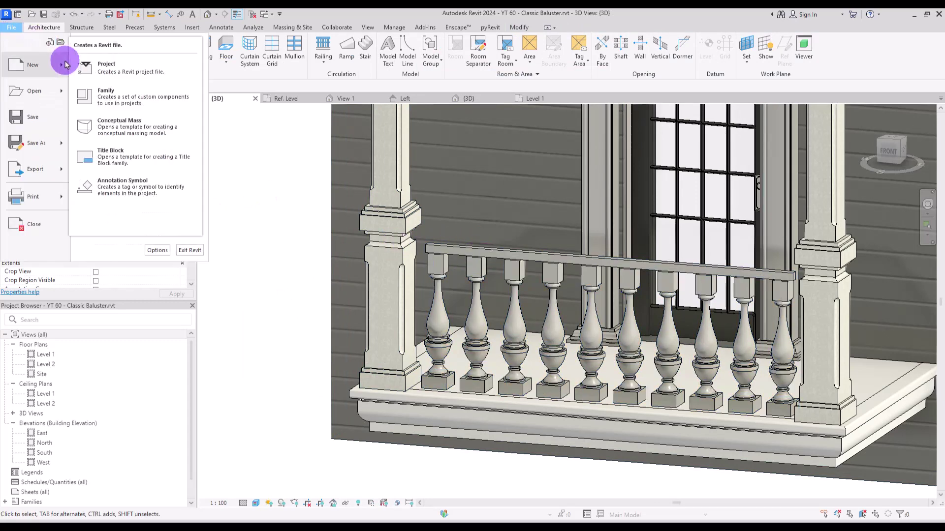
left_click(83, 93)
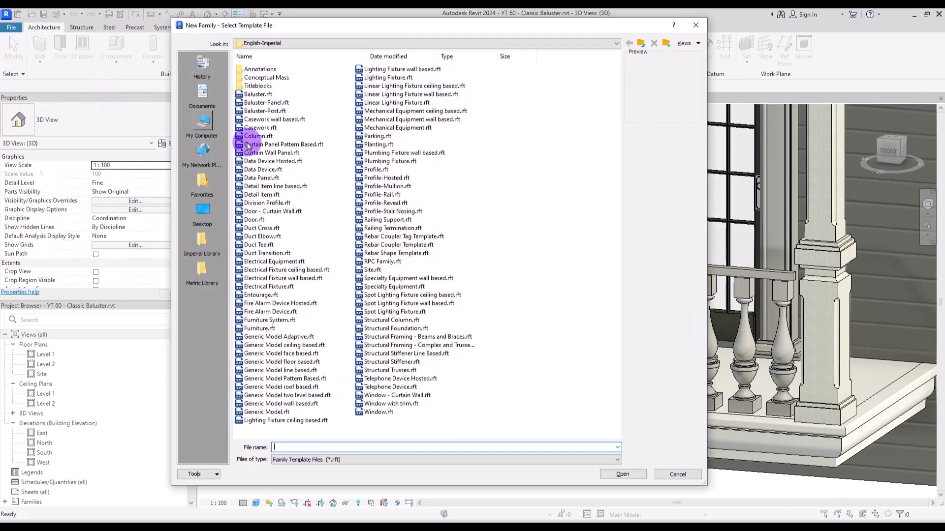
left_click(420, 179)
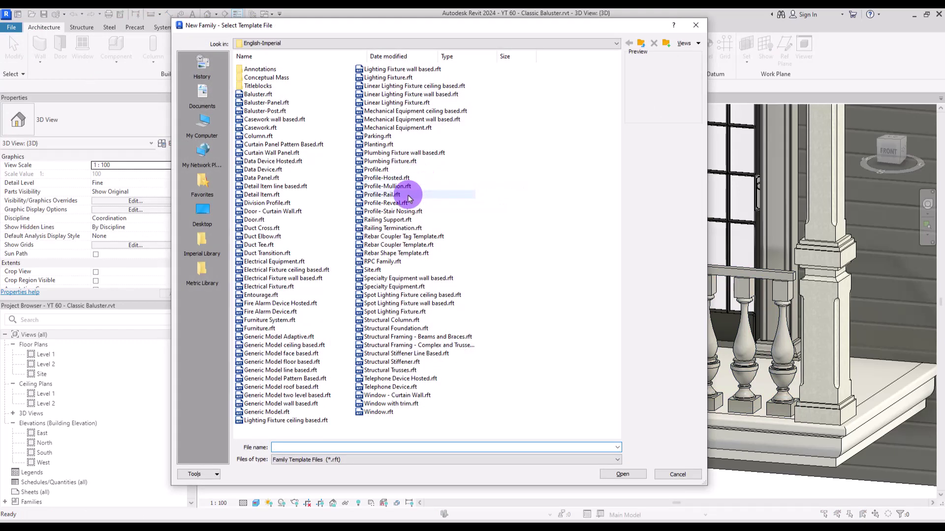
left_click(630, 475)
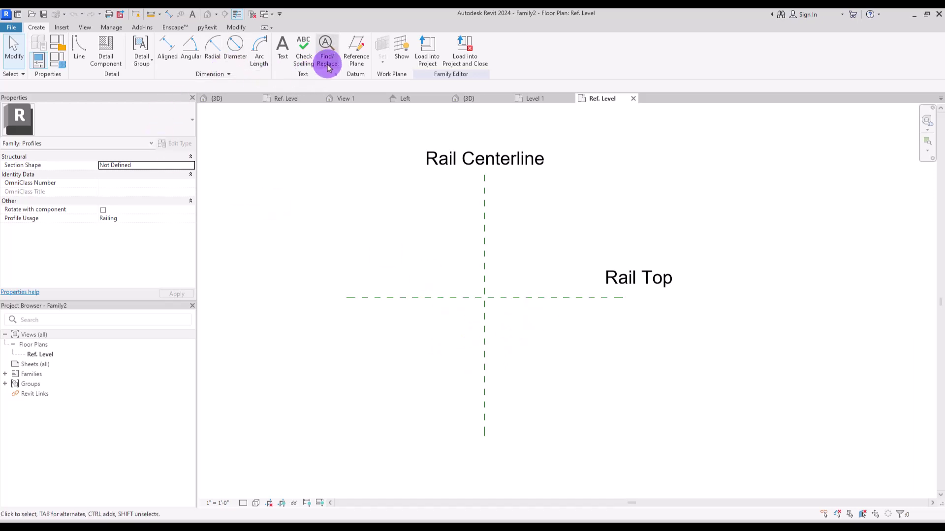
Draw vertical reference planes either side of centre and a horizontal plane below Rail Top
left_click(355, 48)
left_click(463, 267)
left_click(463, 356)
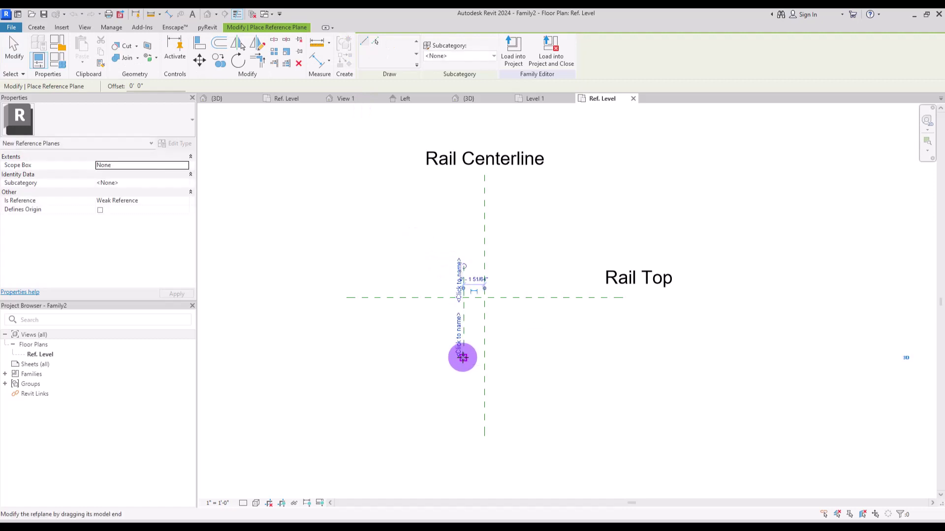
left_click(514, 259)
left_click(514, 348)
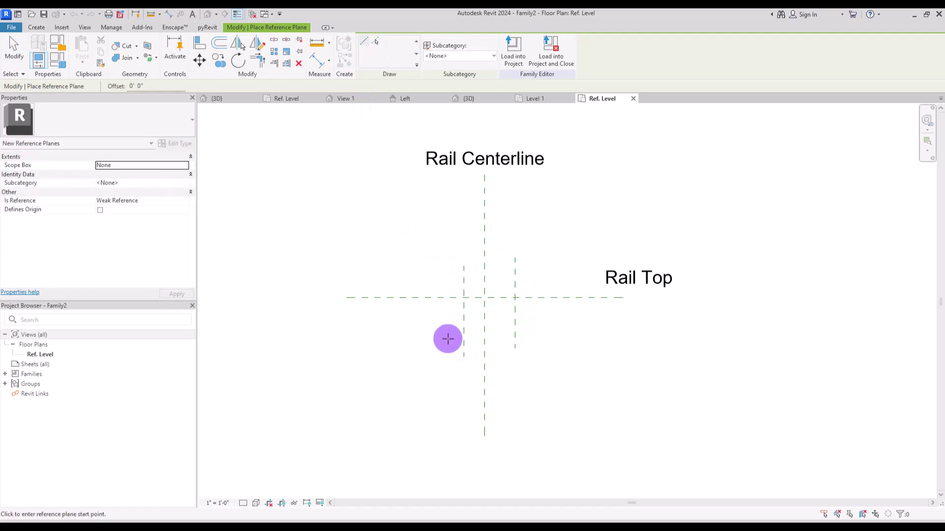
left_click(400, 318)
left_click(570, 318)
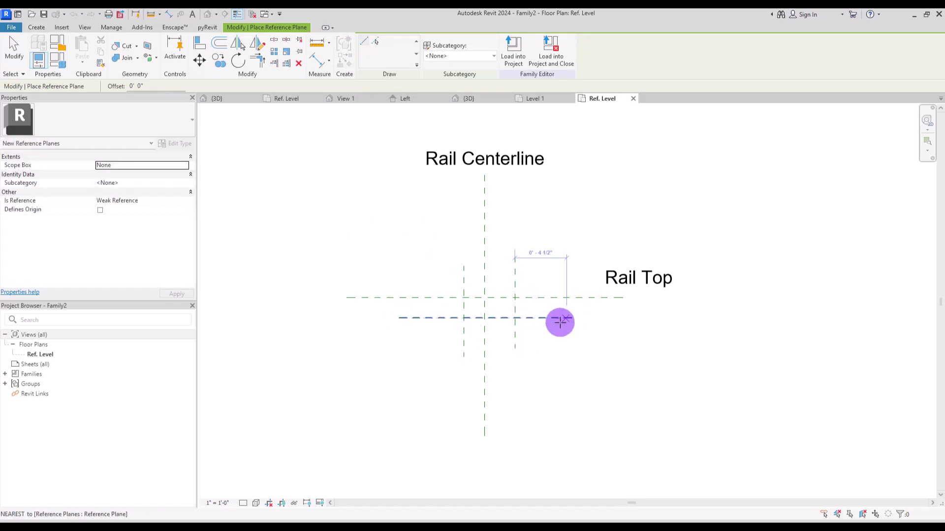
Set project length units to meters rounded to 2 decimal places
key("Escape")
key("Escape")
key("u")
key("n")
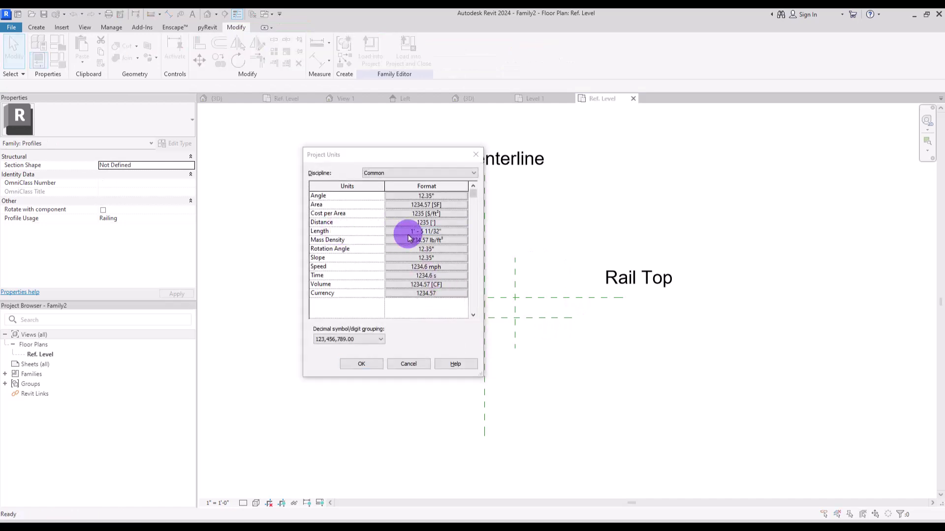
left_click(413, 231)
left_click(335, 181)
left_click(297, 215)
left_click(267, 205)
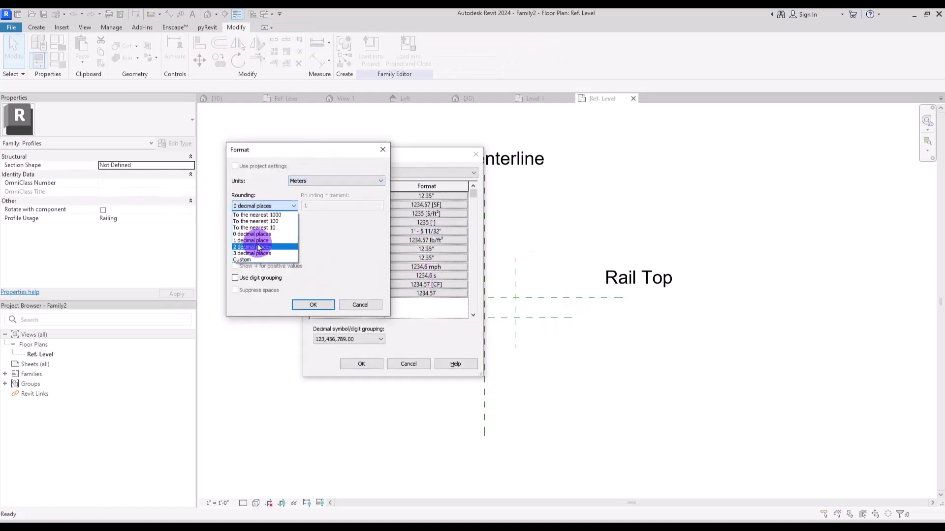
left_click(253, 247)
left_click(313, 304)
left_click(361, 363)
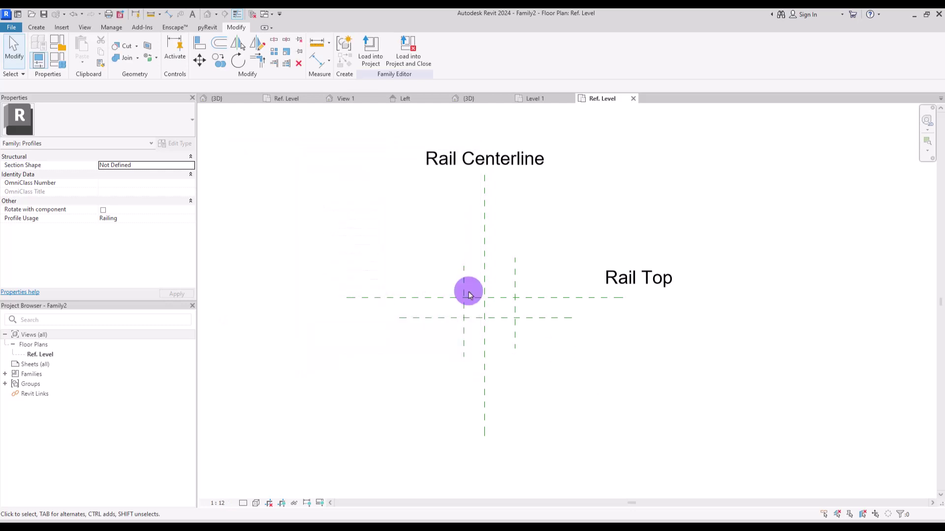
Chain-dimension the three vertical planes and set the spacings equal (EQ)
left_click(315, 60)
left_click(464, 279)
left_click(484, 273)
left_click(515, 270)
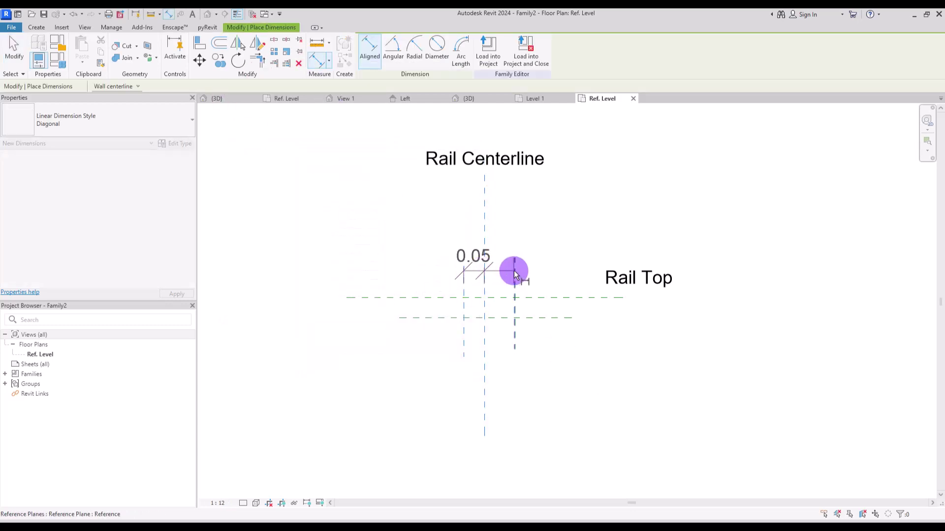
left_click(512, 268)
left_click(487, 209)
Add a 0.13 overall width dimension and a 0.05 dimension between the horizontal planes
left_click(452, 308)
left_click(513, 310)
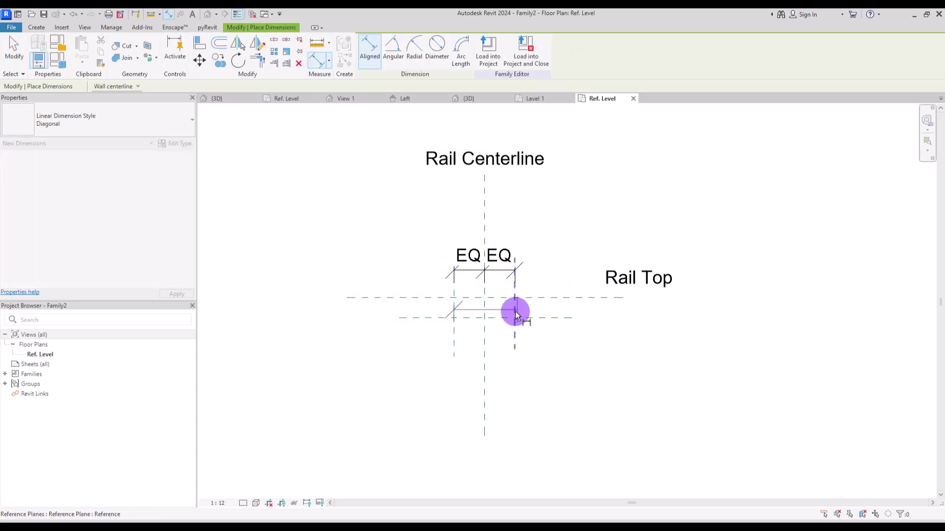
left_click(534, 241)
left_click(424, 297)
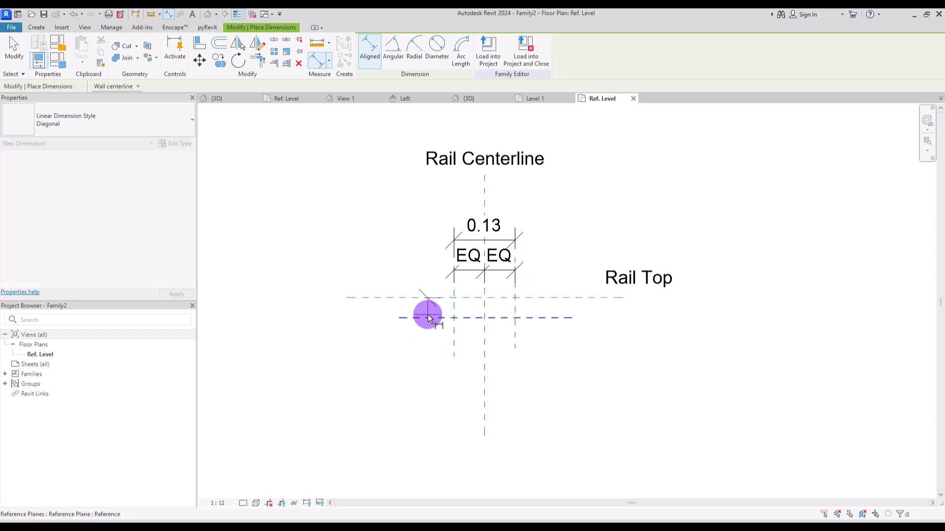
left_click(426, 318)
left_click(424, 411)
key("Escape")
key("Escape")
Nudge the lower horizontal plane so it sits 0.05 below Rail Top
scroll(472, 297, "up", 4)
left_click(465, 317)
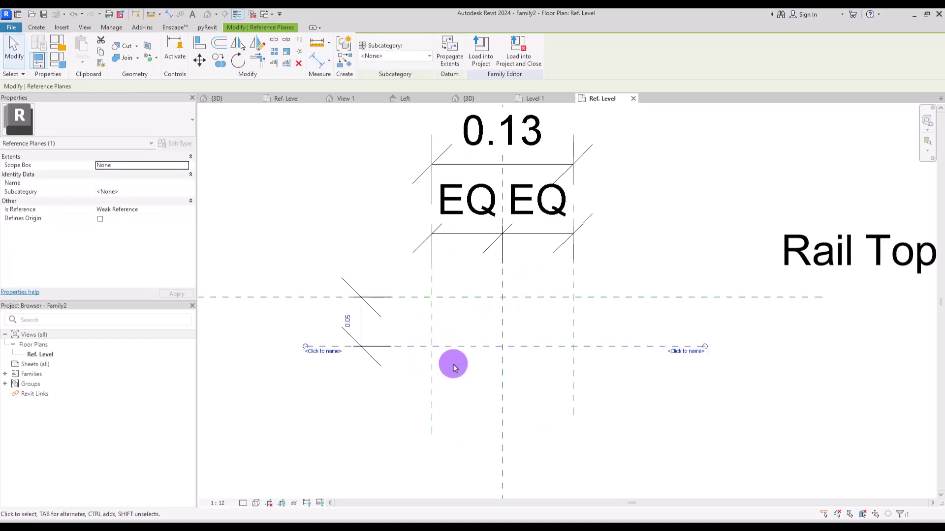
key("Down")
key("Down")
key("Down")
key("Down")
key("Down")
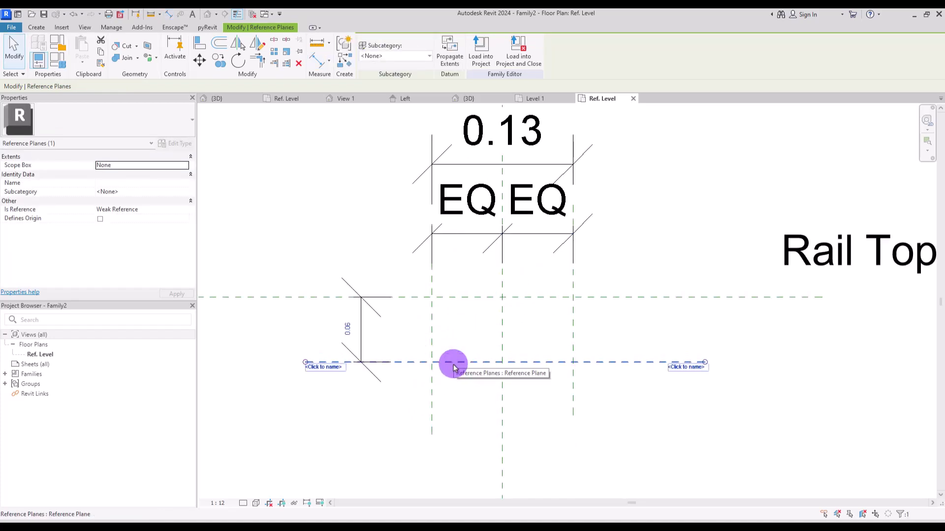
key("Up")
key("Up")
key("Up")
key("Up")
key("Up")
key("Escape")
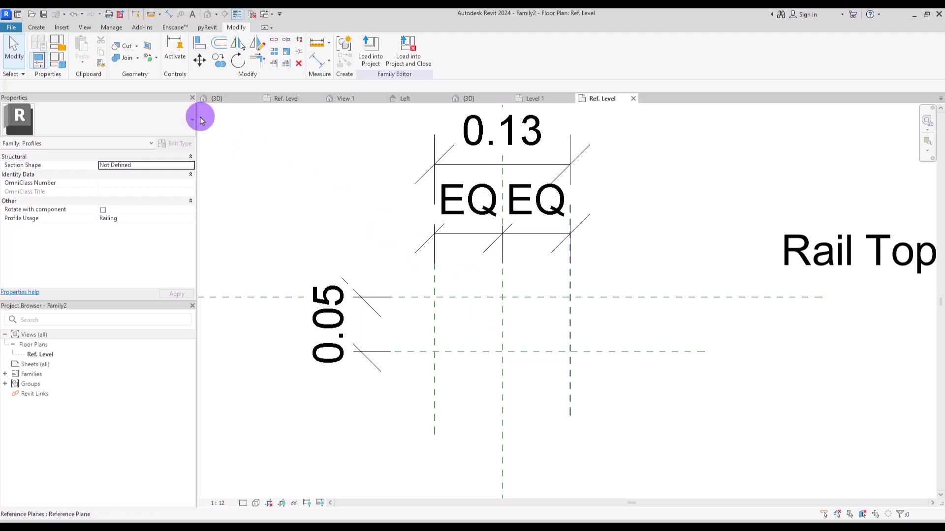
Draw the top edge of the half rail profile and its first step down the left plane
left_click(36, 28)
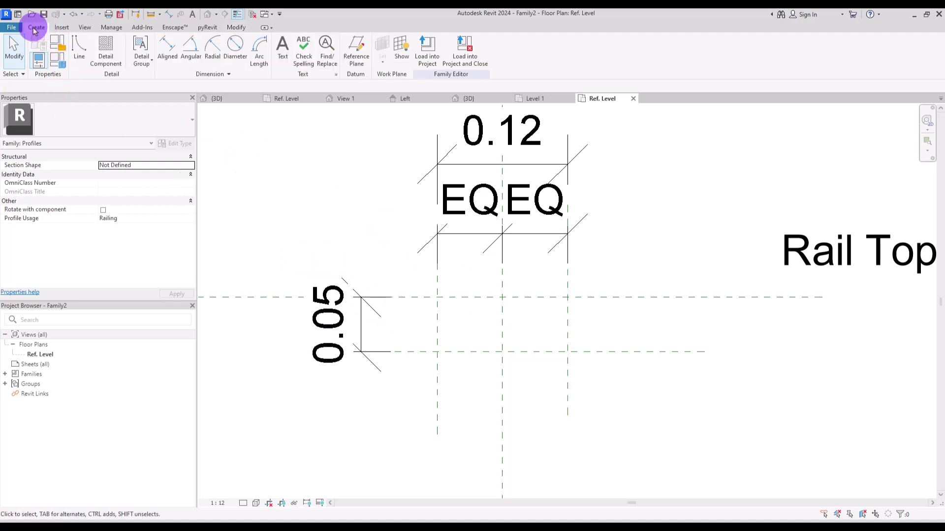
left_click(79, 66)
scroll(418, 263, "up", 5)
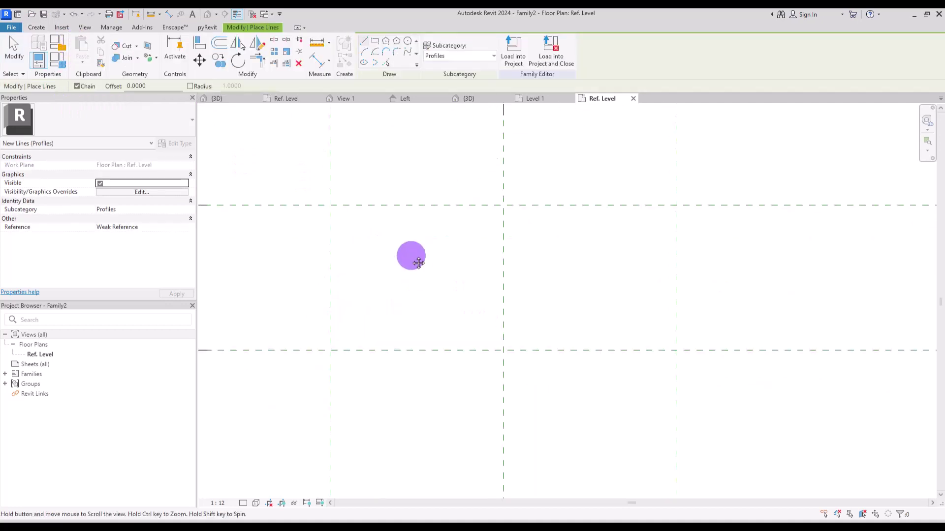
key("Escape")
left_click(36, 27)
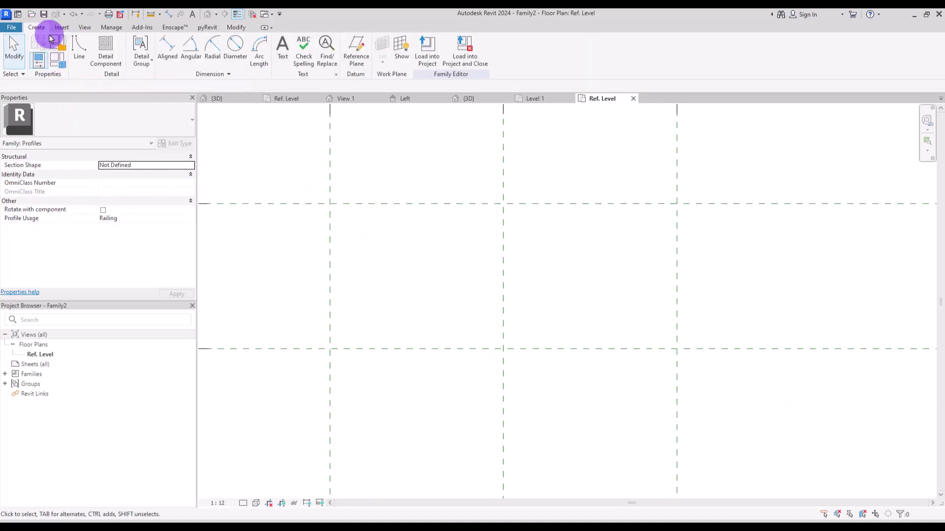
left_click(79, 49)
left_click(503, 203)
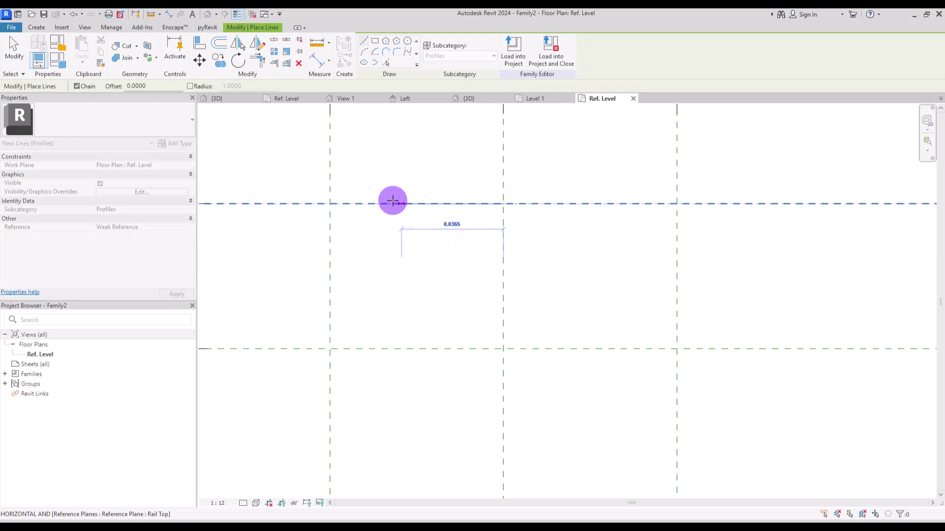
left_click(331, 203)
left_click(329, 231)
left_click(358, 232)
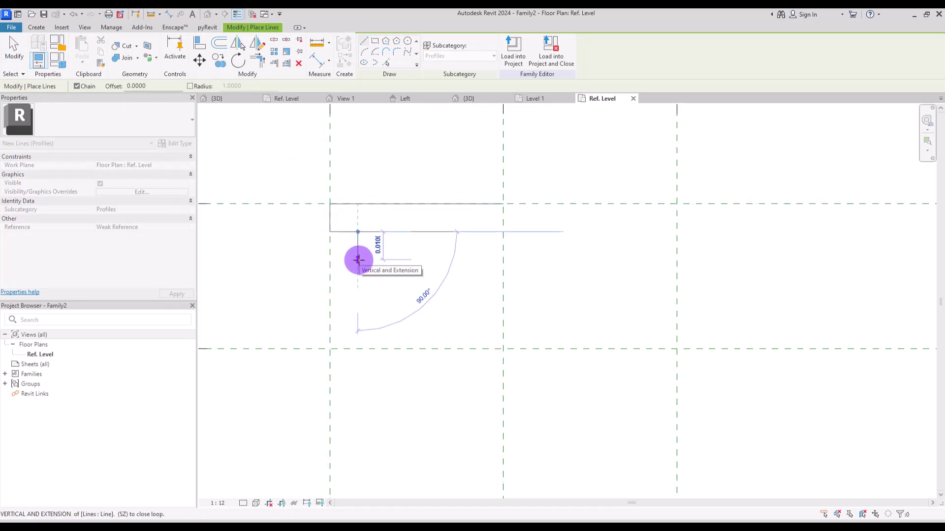
Continue the stepped outline down the outer edge and close it at the left plane
left_click(358, 259)
left_click(414, 259)
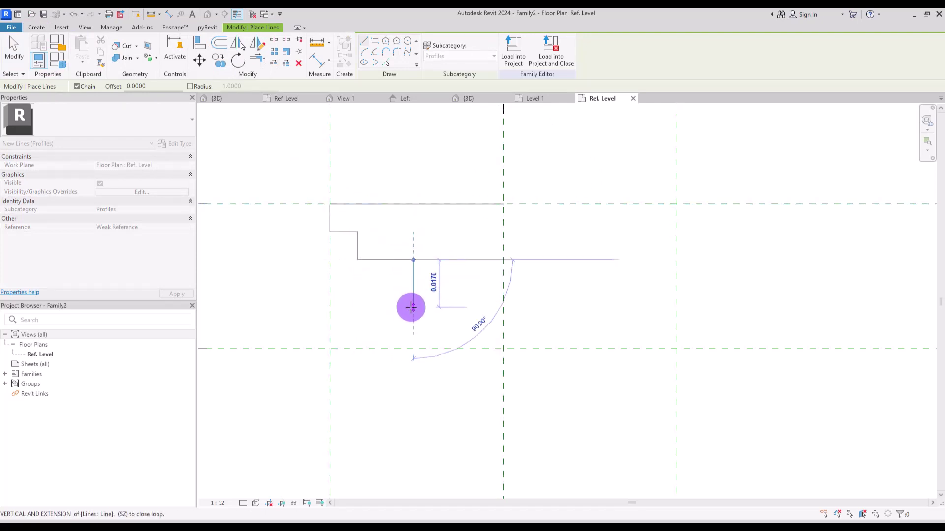
left_click(414, 315)
left_click(358, 314)
left_click(358, 330)
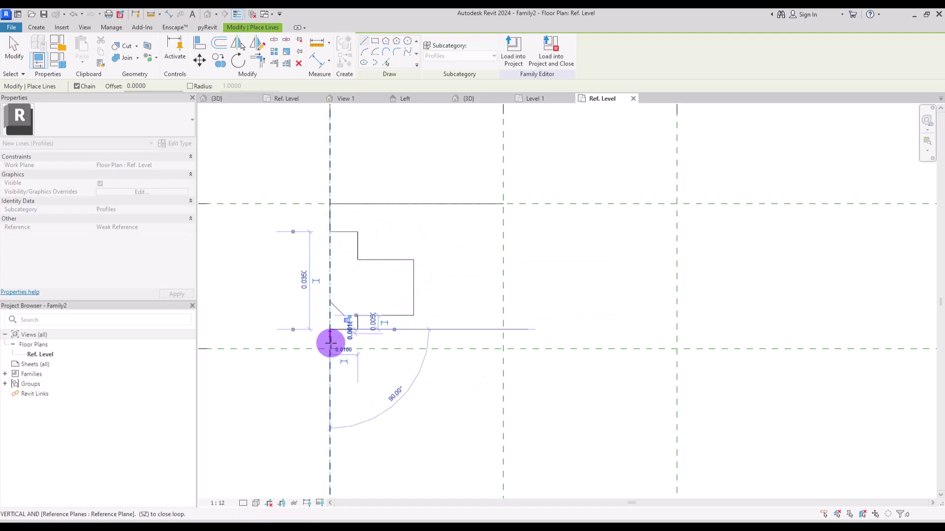
left_click(330, 330)
key("Escape")
key("Escape")
Replace the two outer edge lines with a quarter-circle Start-End-Radius arc
left_click_drag(390, 322, 390, 321)
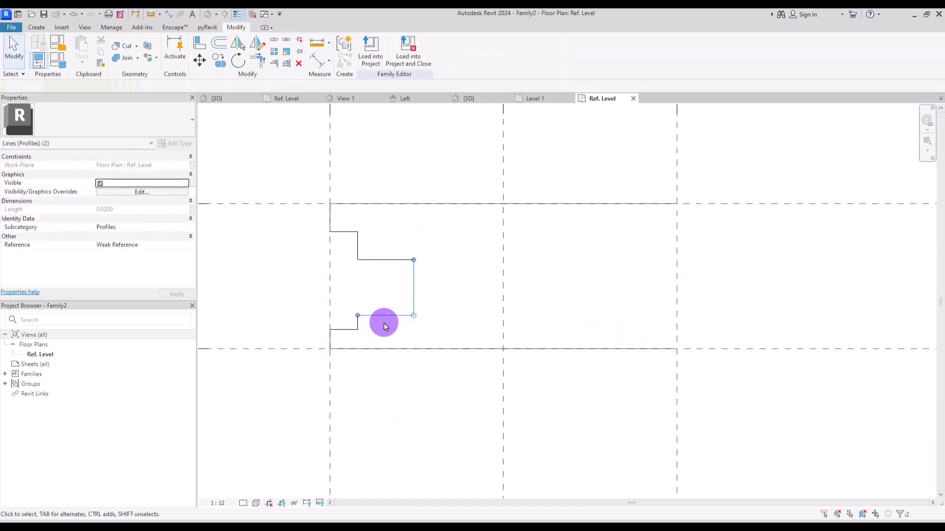
key("Delete")
left_click(37, 27)
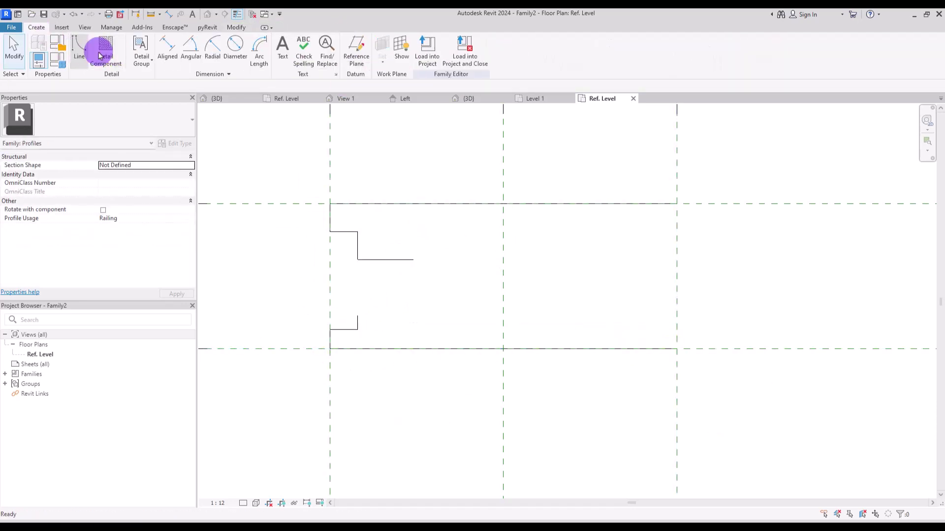
left_click(80, 47)
left_click(364, 52)
left_click(359, 315)
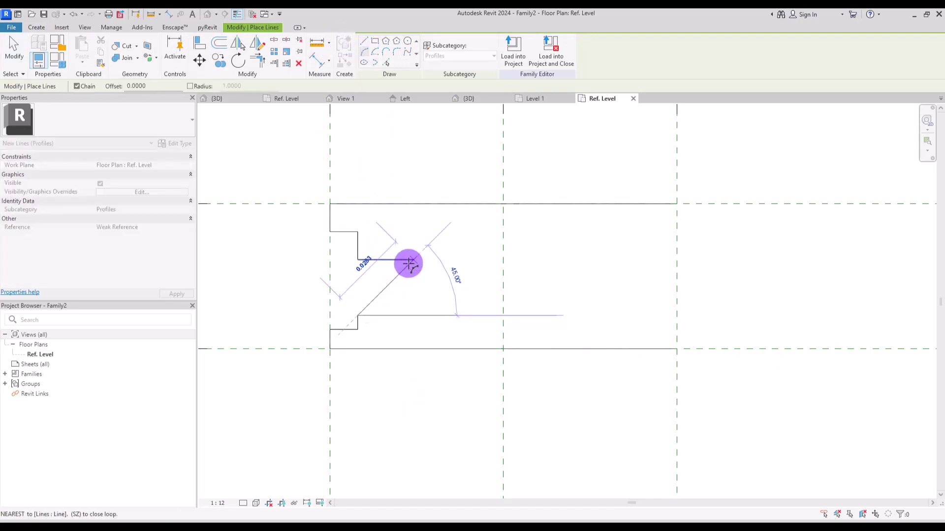
key("Escape")
left_click(386, 295)
key("Escape")
key("Escape")
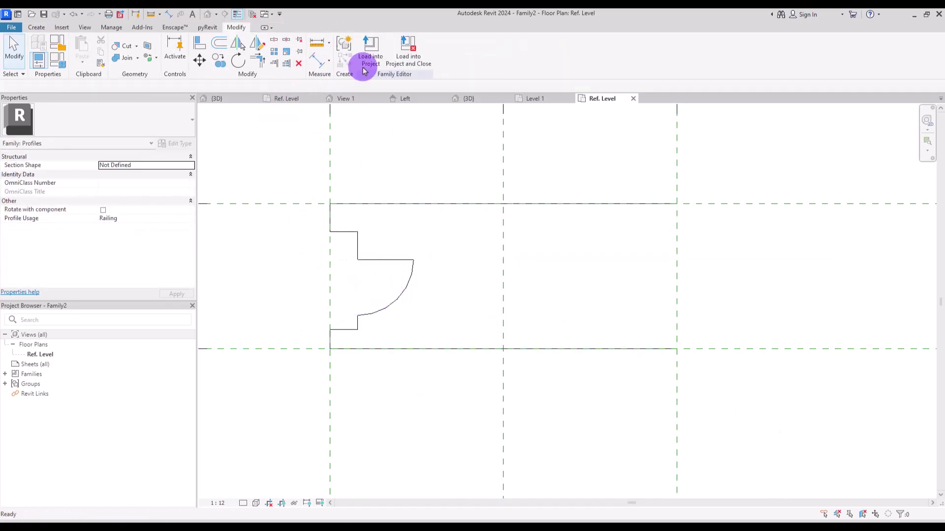
Round the top-left and bottom-left profile corners with fillet arcs
left_click(36, 27)
left_click(79, 49)
left_click(396, 52)
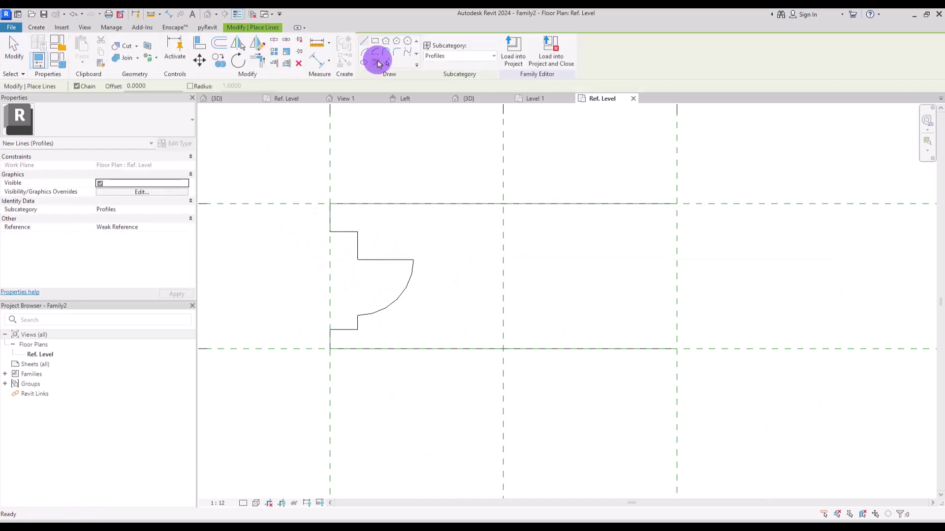
left_click(329, 213)
left_click(337, 205)
left_click(335, 206)
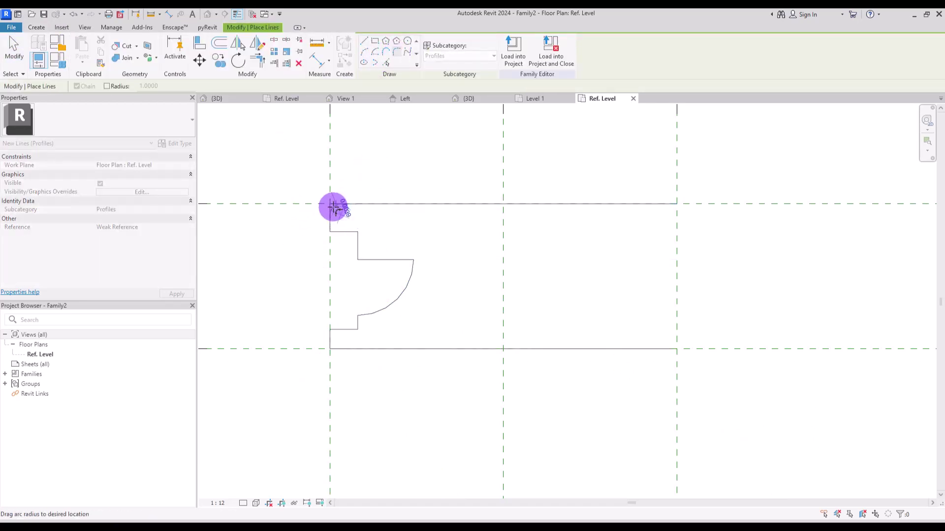
left_click(341, 328)
left_click(334, 345)
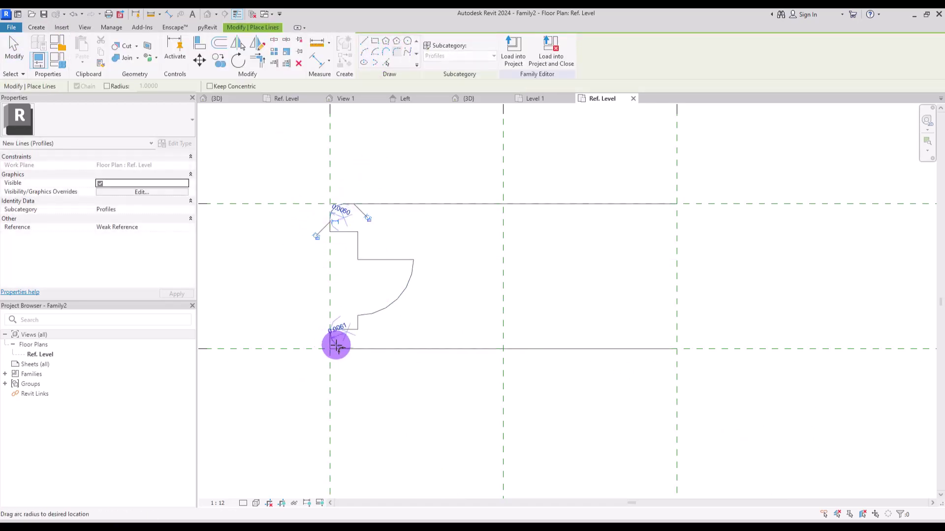
left_click(334, 344)
key("Escape")
key("Escape")
Mirror the half profile about the centre plane and start loading it into the project
left_click_drag(268, 148, 415, 386)
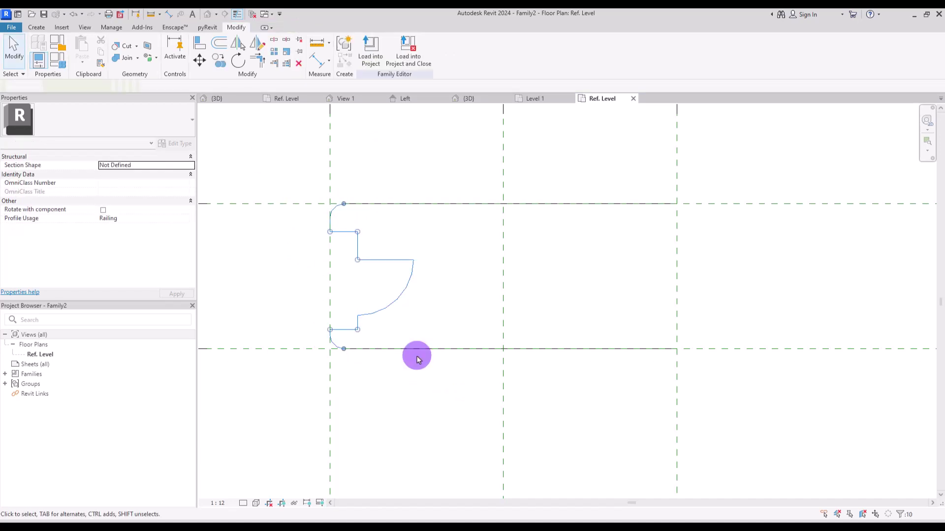
left_click(256, 48)
left_click(503, 217)
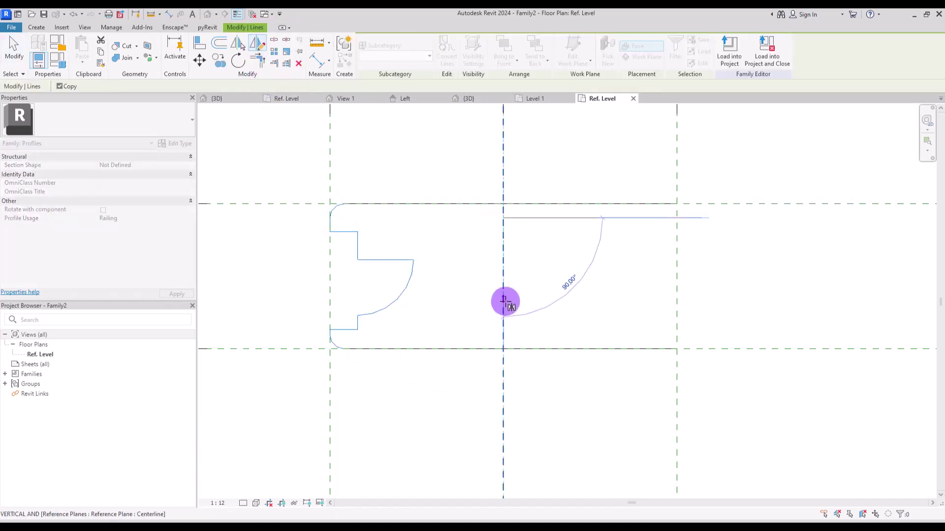
left_click(503, 302)
left_click(575, 261)
left_click(257, 61)
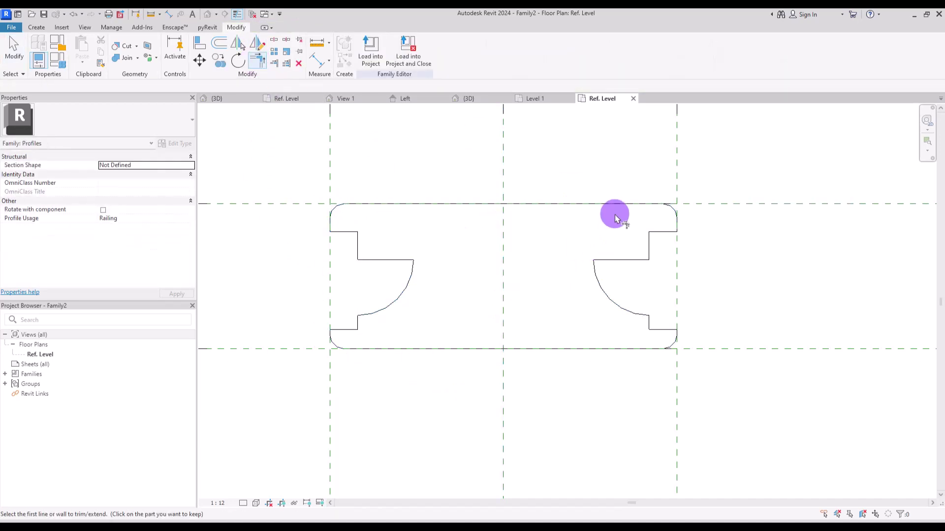
key("Escape")
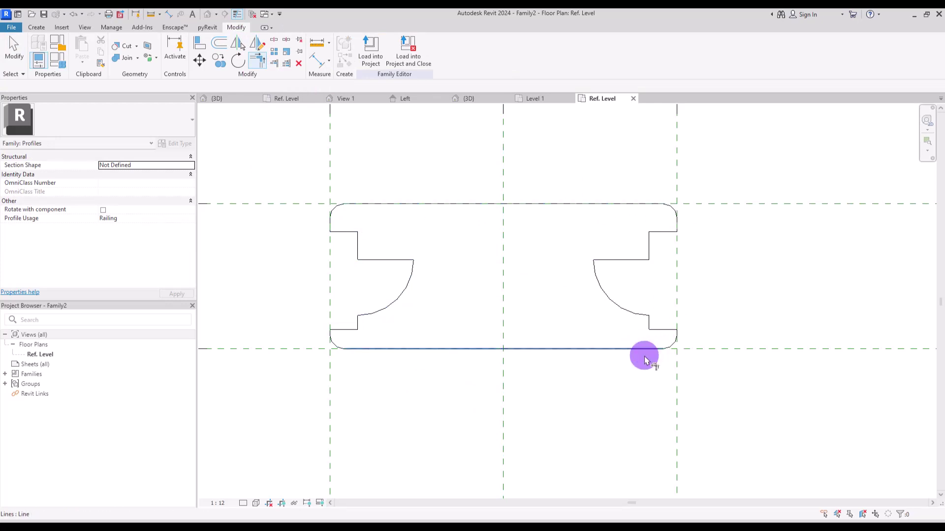
left_click(372, 48)
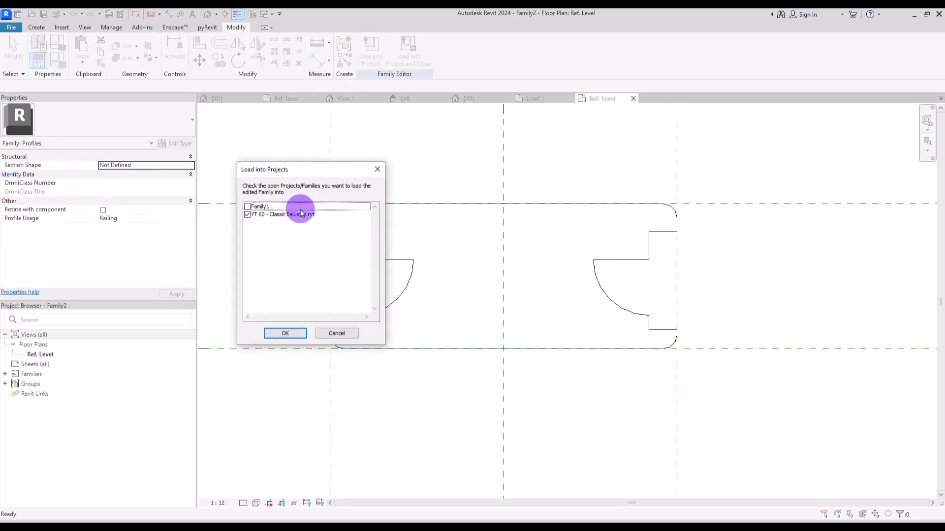
Load the profile into the porch project and set the top rail's profile to Family2 : Family2
left_click(284, 333)
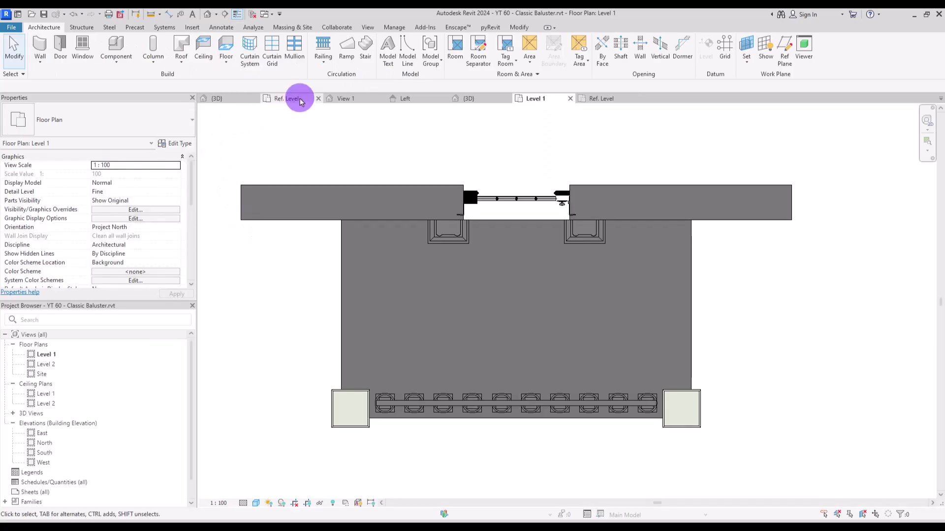
left_click(226, 99)
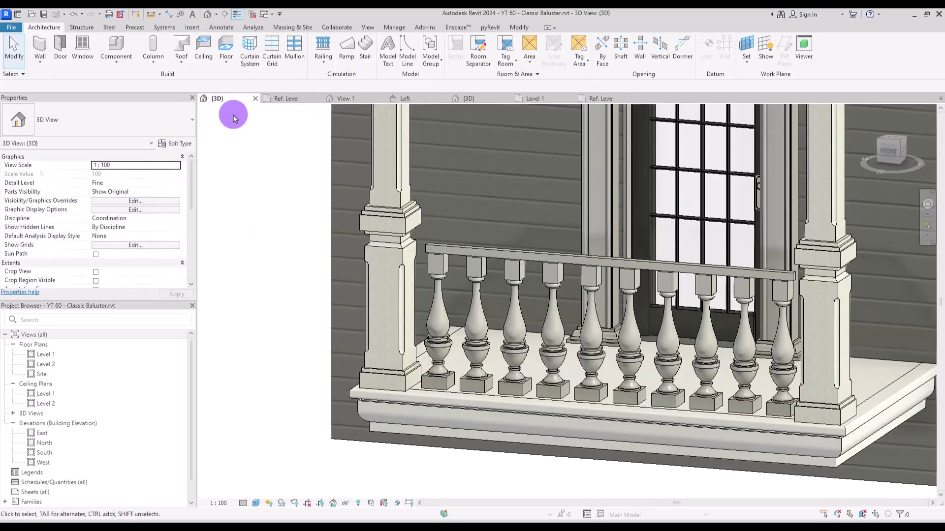
left_click(450, 254)
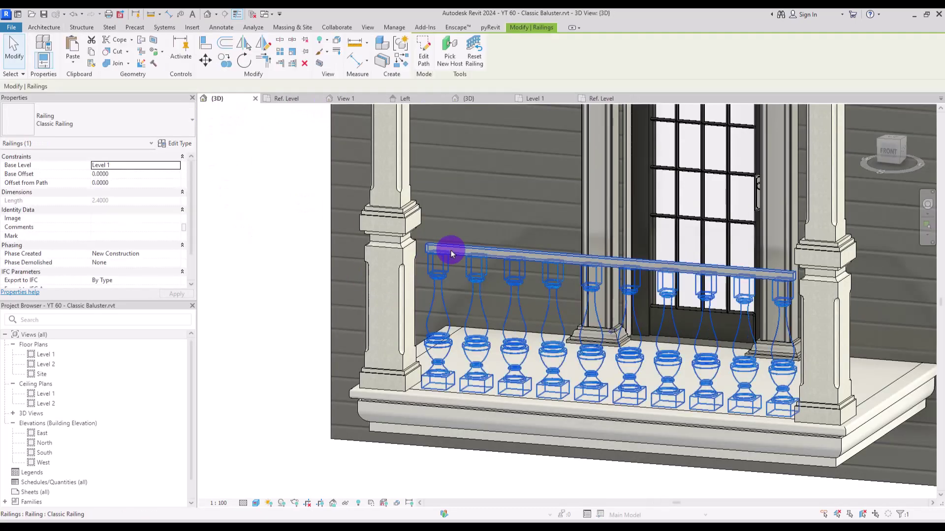
left_click(180, 144)
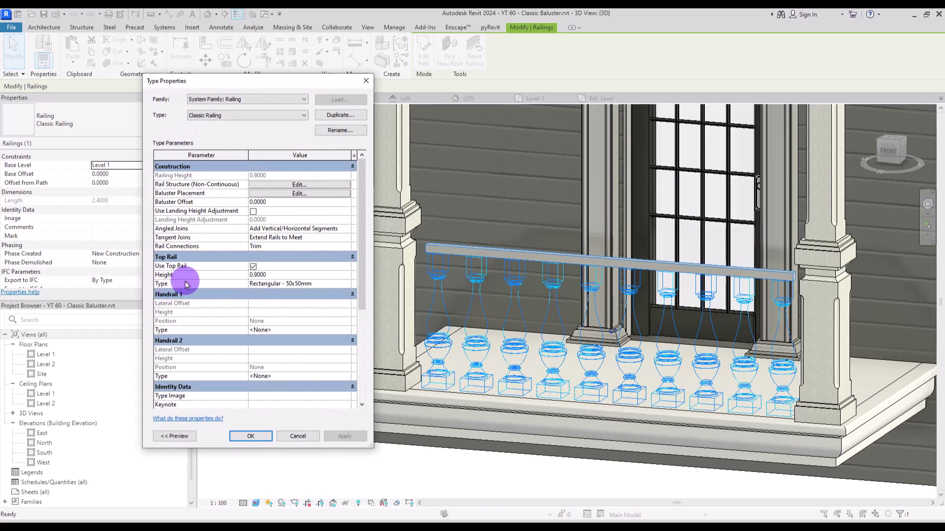
left_click(349, 285)
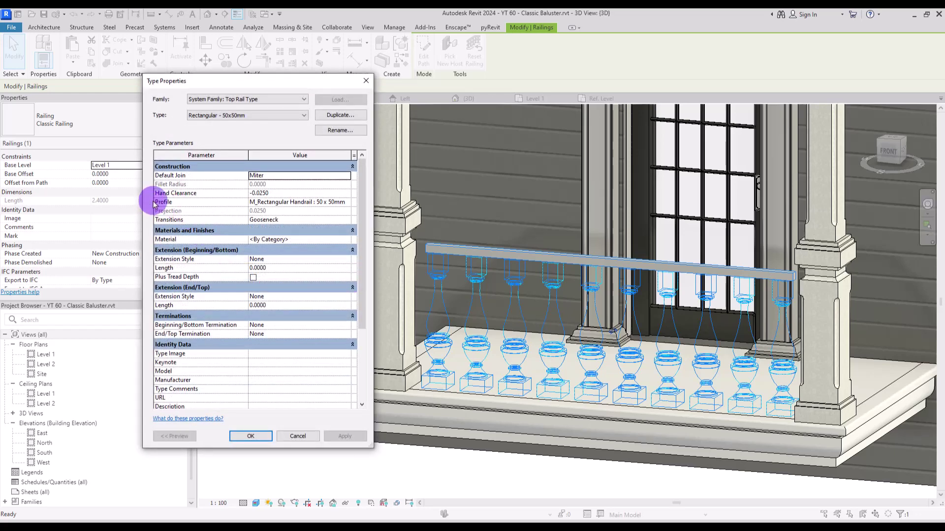
left_click(346, 206)
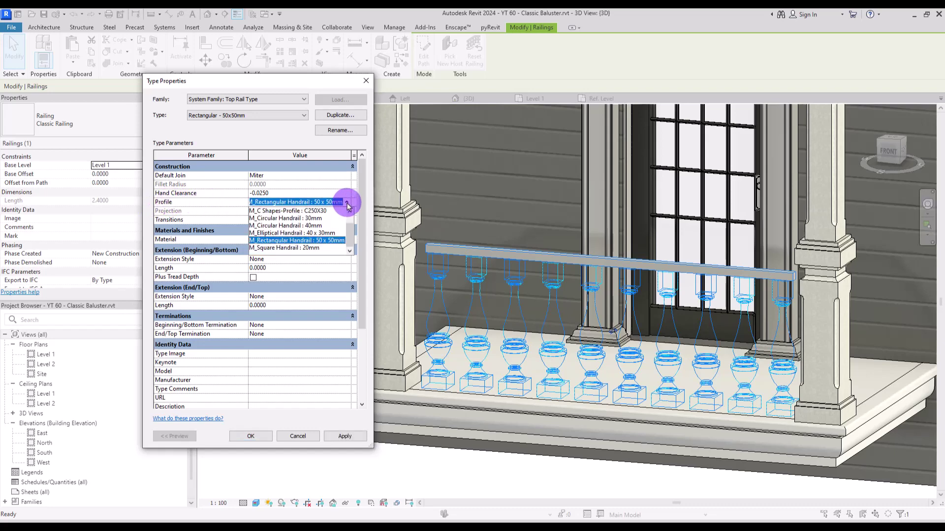
left_click_drag(351, 238, 352, 211)
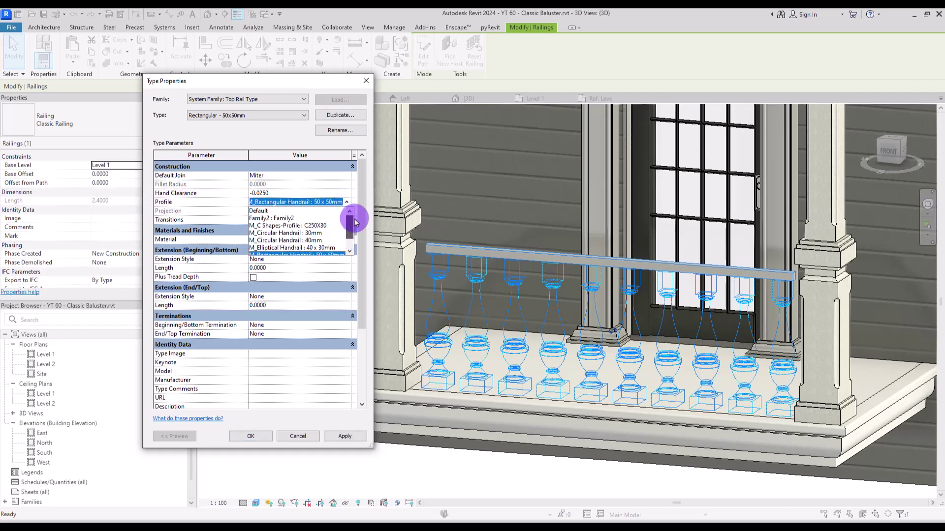
left_click(257, 219)
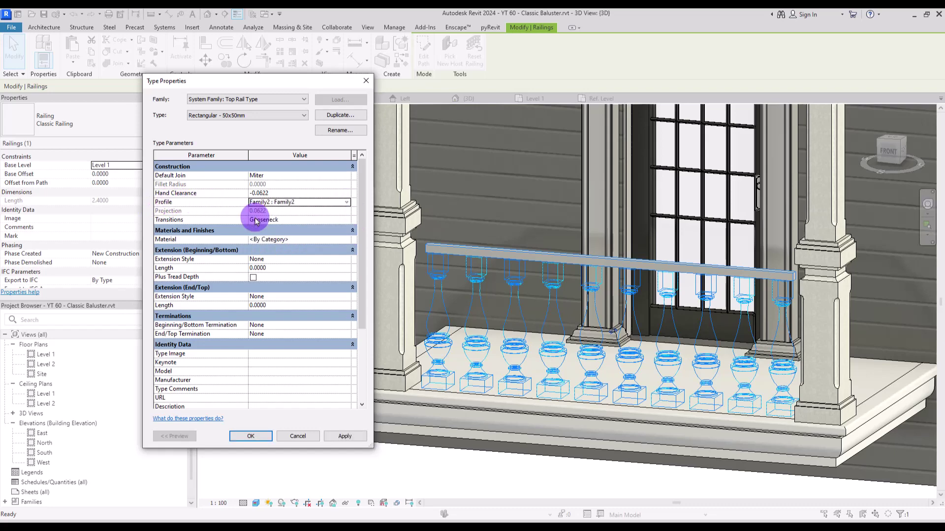
left_click(344, 436)
left_click(252, 436)
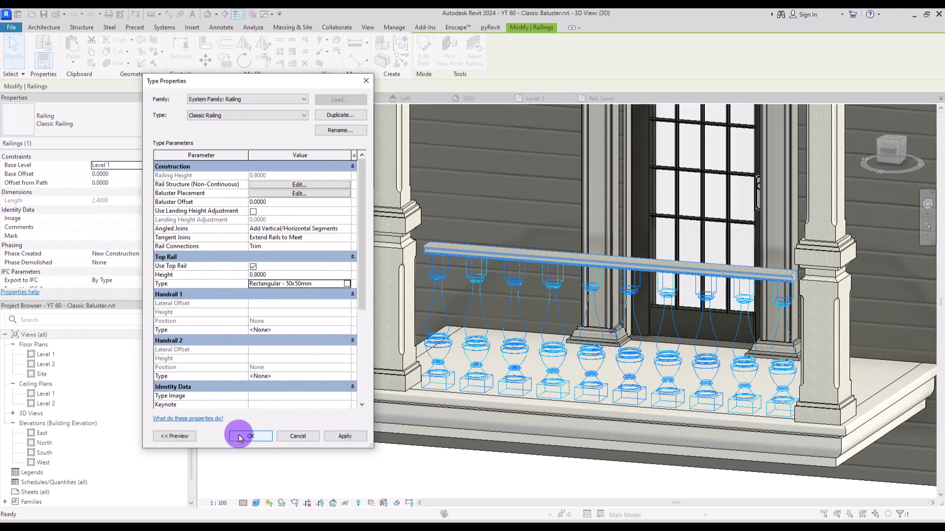
left_click(243, 437)
Open the South elevation and zoom to the railing's left end
key("Escape")
scroll(597, 321, "up", 5)
middle_click_drag(597, 321, 481, 172, "shift")
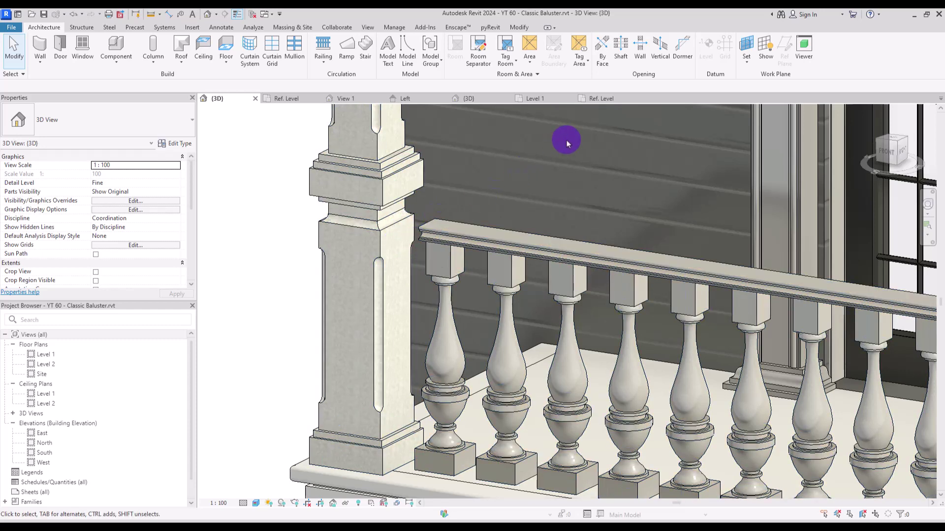
double_click(42, 453)
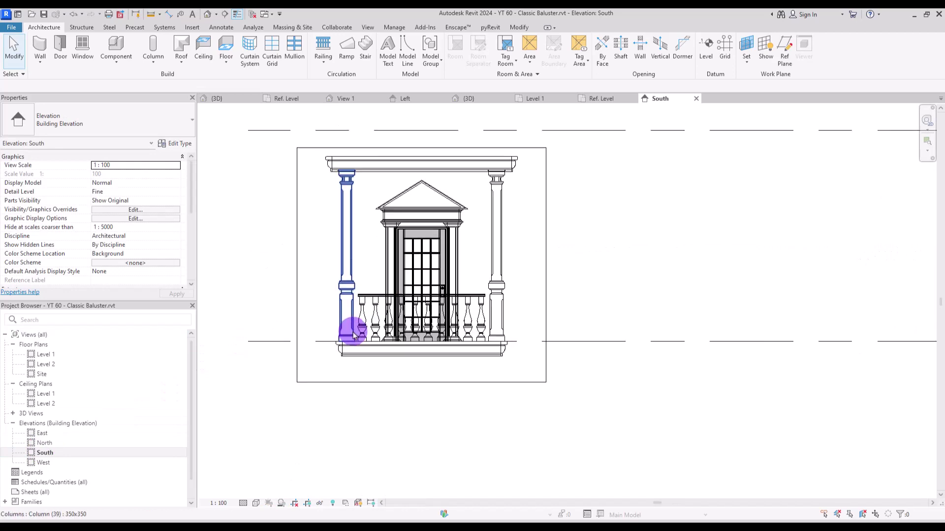
scroll(344, 328, "up", 5)
middle_click_drag(371, 196, 394, 223)
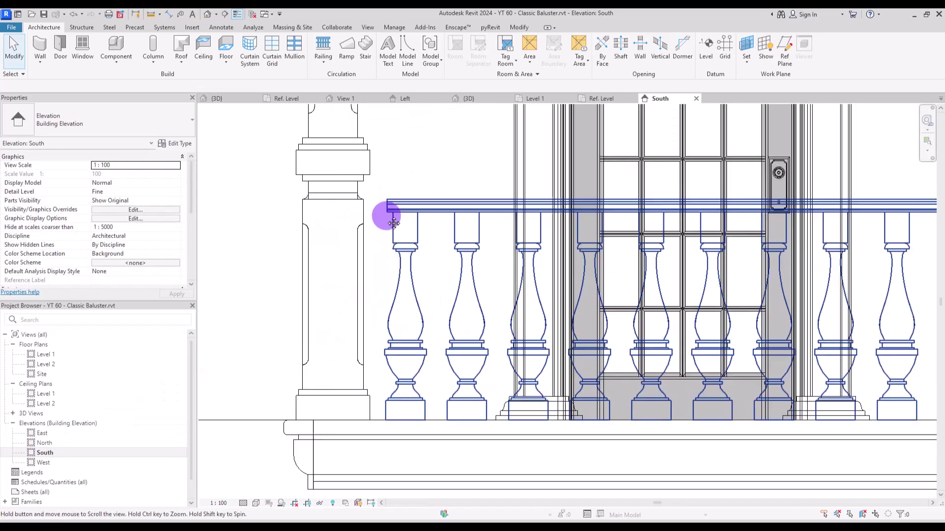
scroll(381, 213, "up", 4)
Measure the roughly 0.0950 gap between the top rail's end and the post with a detail line
left_click(221, 27)
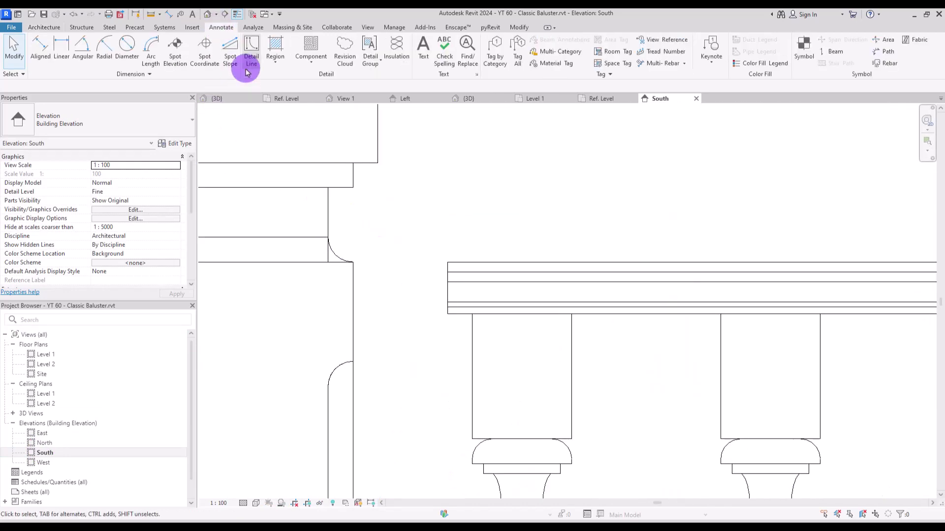
left_click(247, 71)
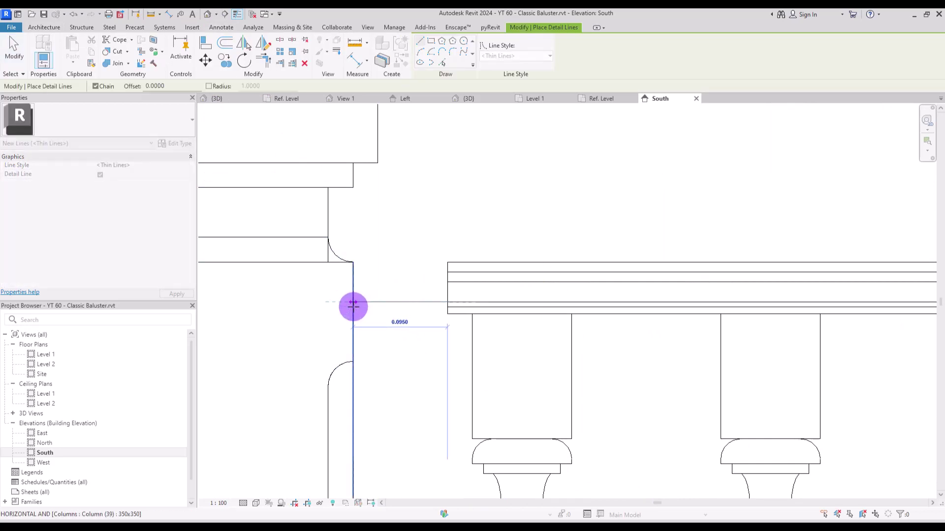
scroll(787, 314, "down", 2)
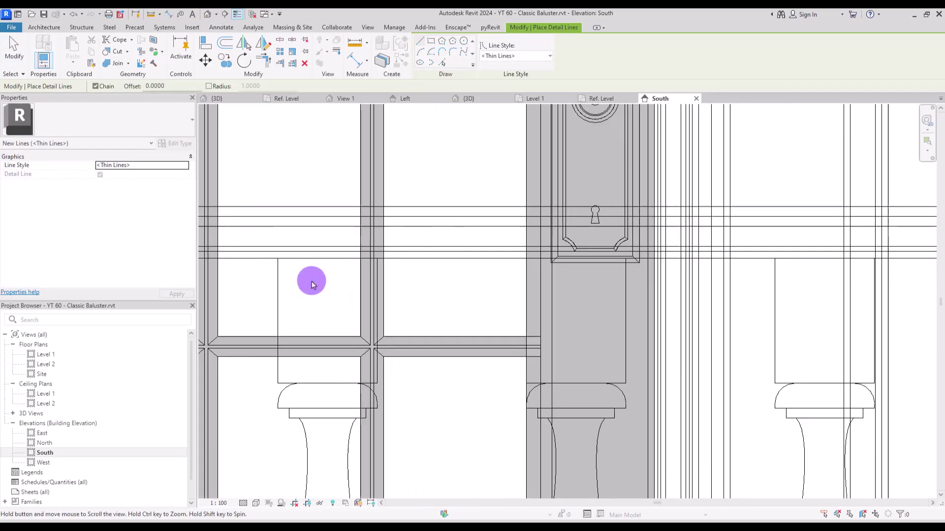
scroll(875, 296, "up", 2)
scroll(715, 289, "up", 3)
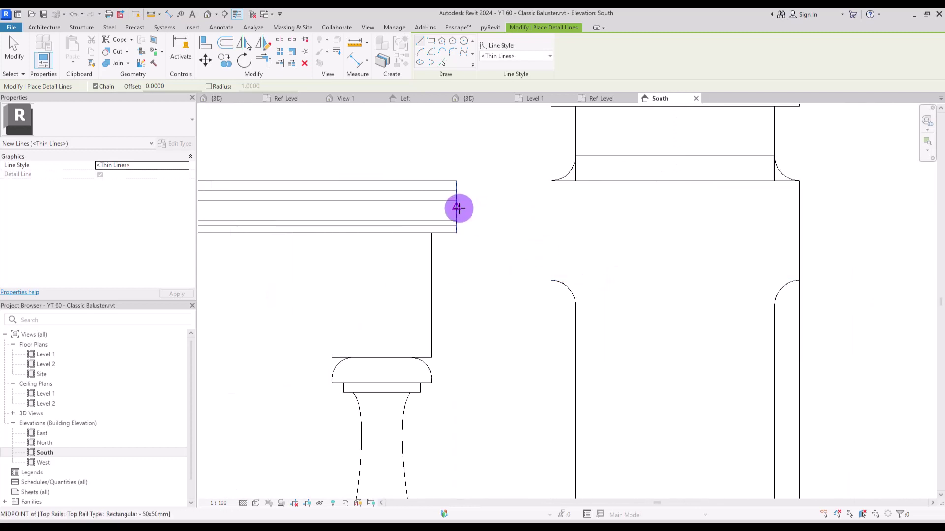
key("Escape")
key("Escape")
middle_click_drag(399, 227, 541, 234)
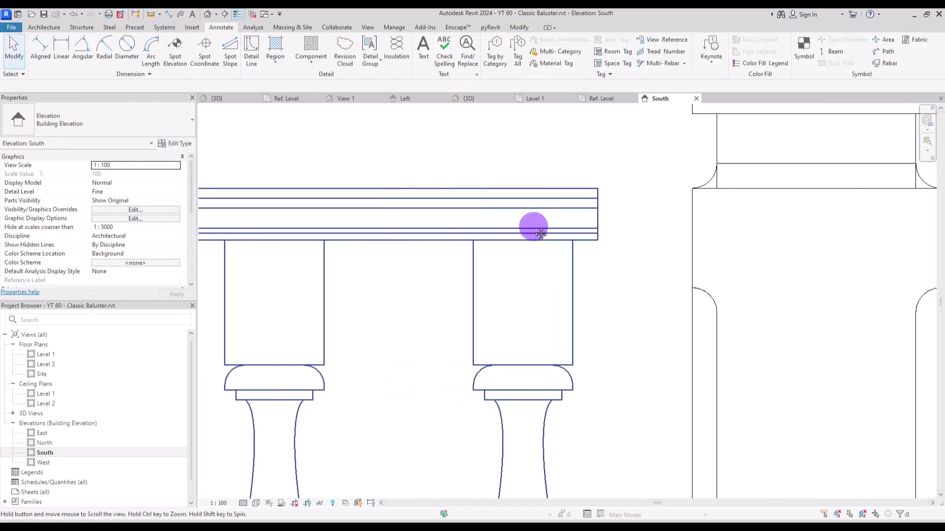
Set both top rail extension styles to Wall, with a 0.0950 beginning length
left_click(489, 205)
left_click(173, 143)
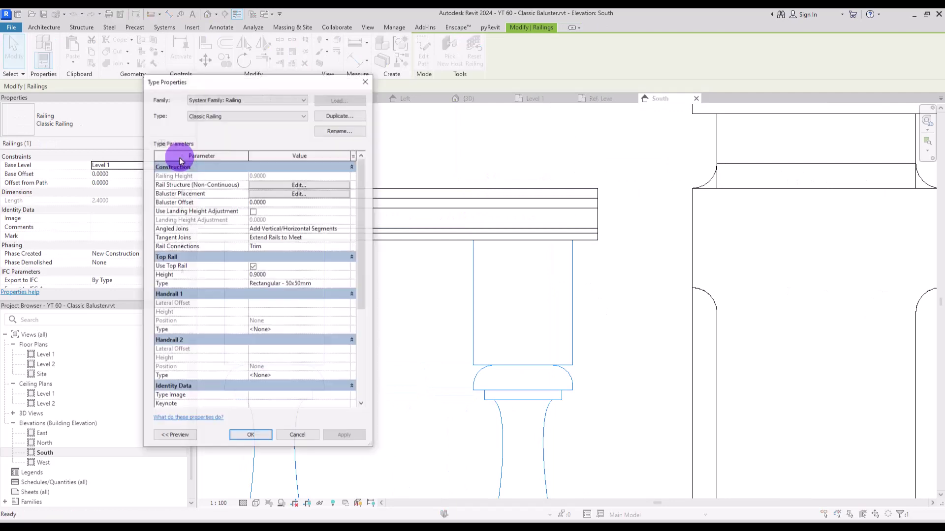
left_click(349, 284)
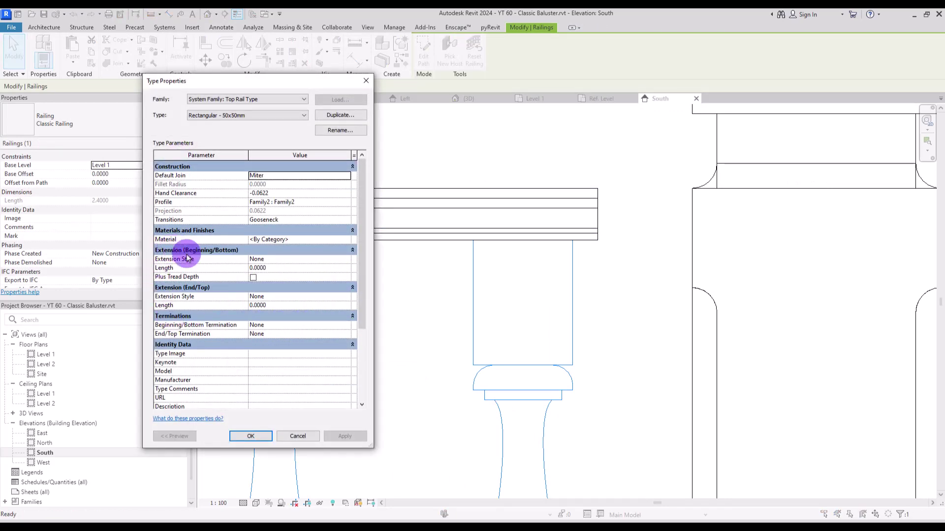
left_click(341, 261)
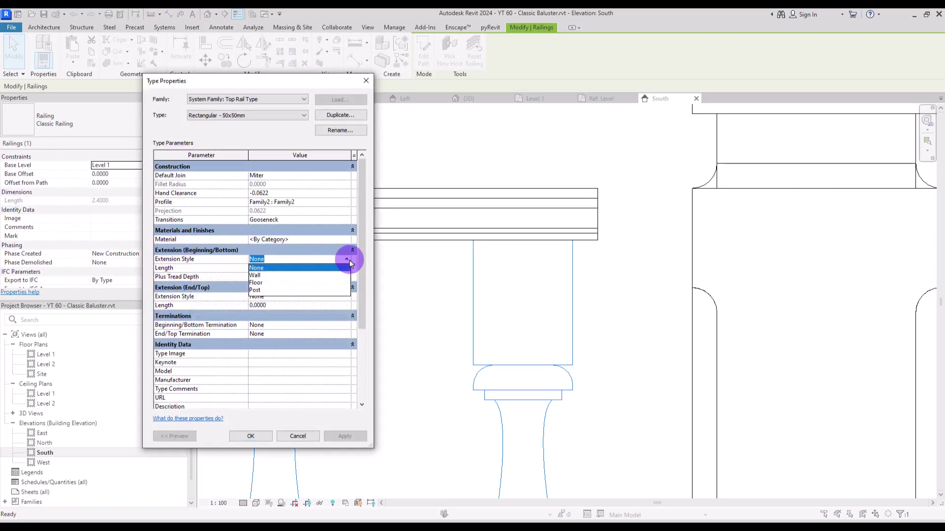
left_click(339, 273)
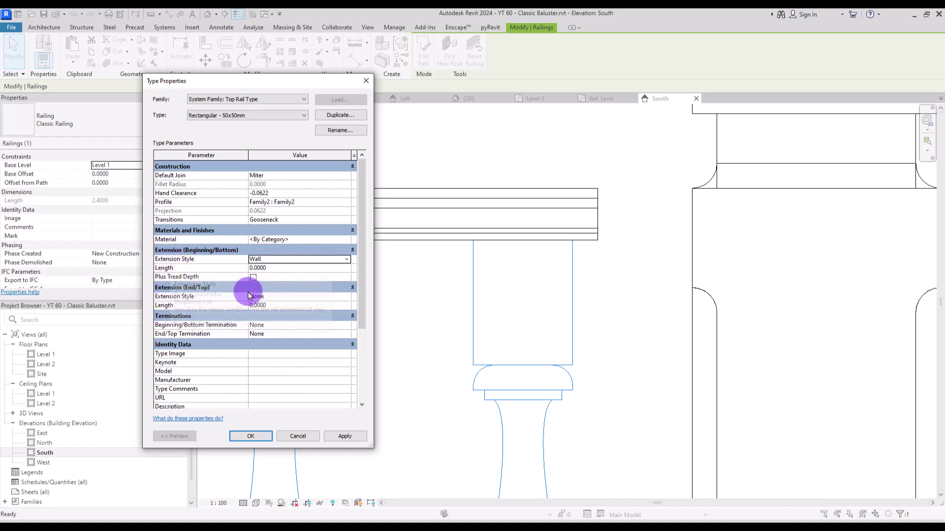
left_click(347, 298)
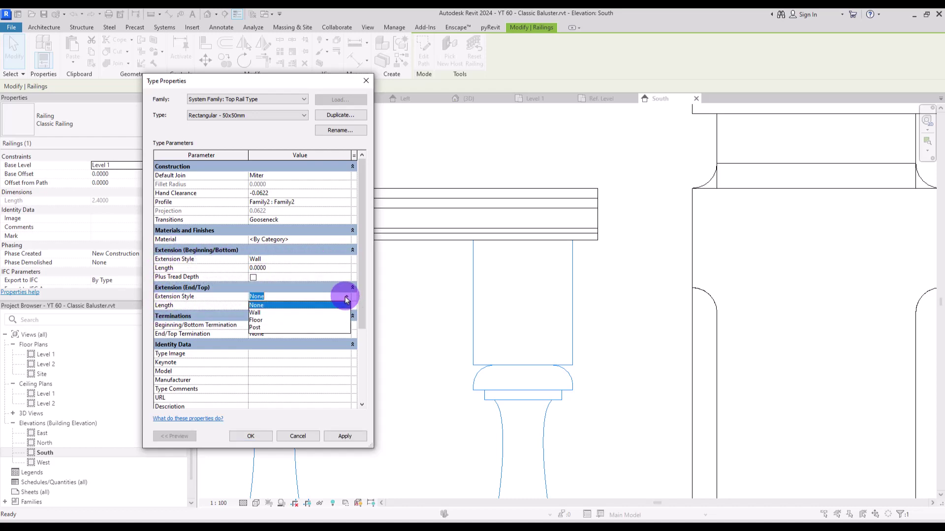
left_click(257, 313)
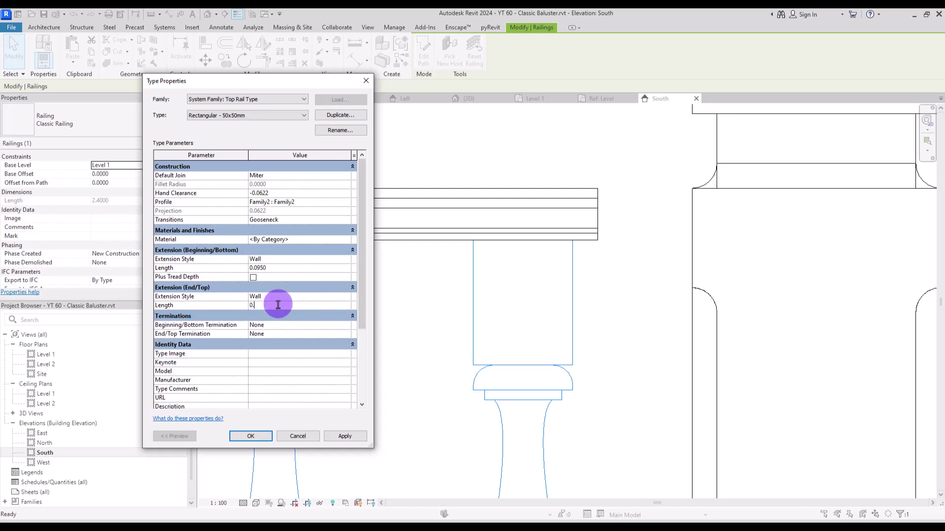
left_click(249, 437)
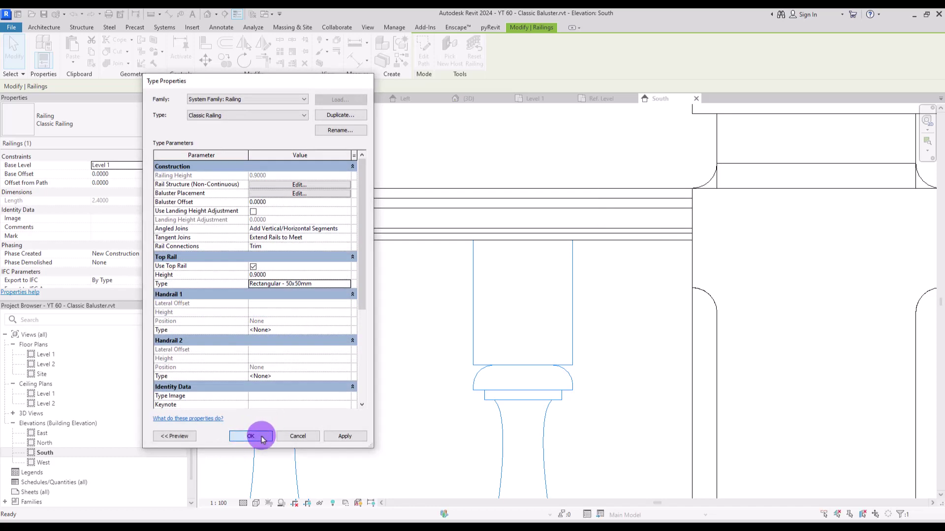
left_click(251, 436)
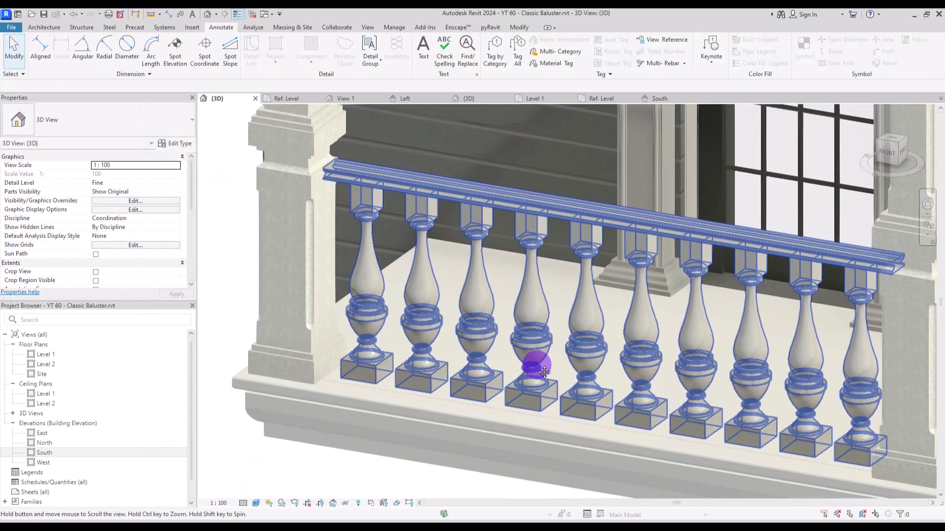
scroll(569, 236, "up", 3)
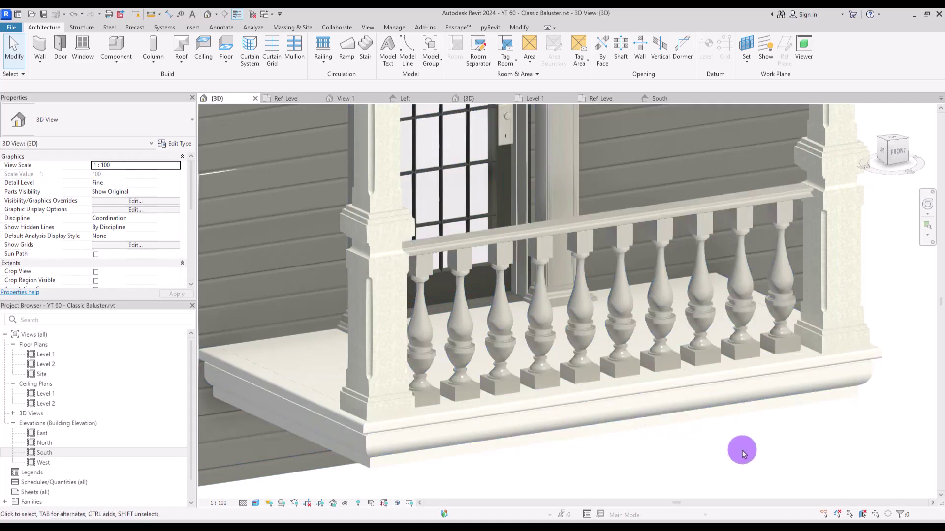
Select the Classic Railing in the 3D view and open its Type Properties
left_click(779, 200)
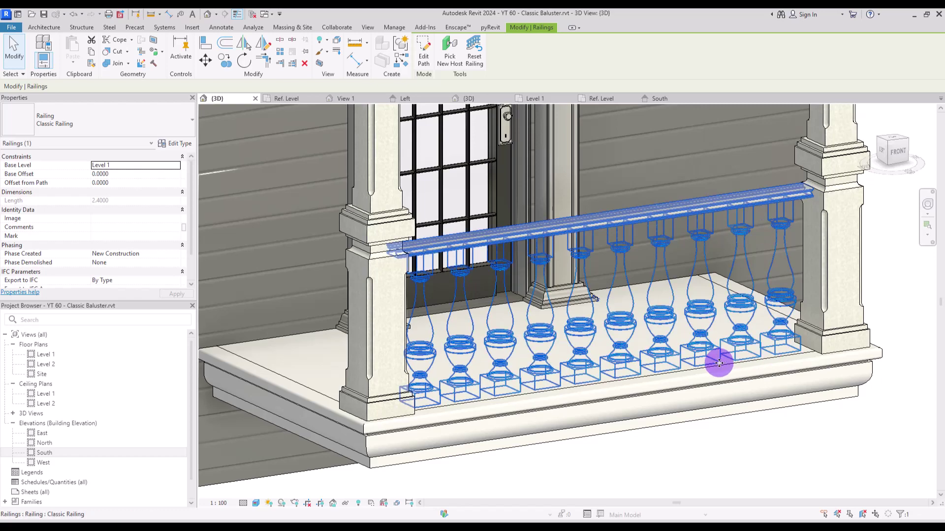
left_click(719, 450)
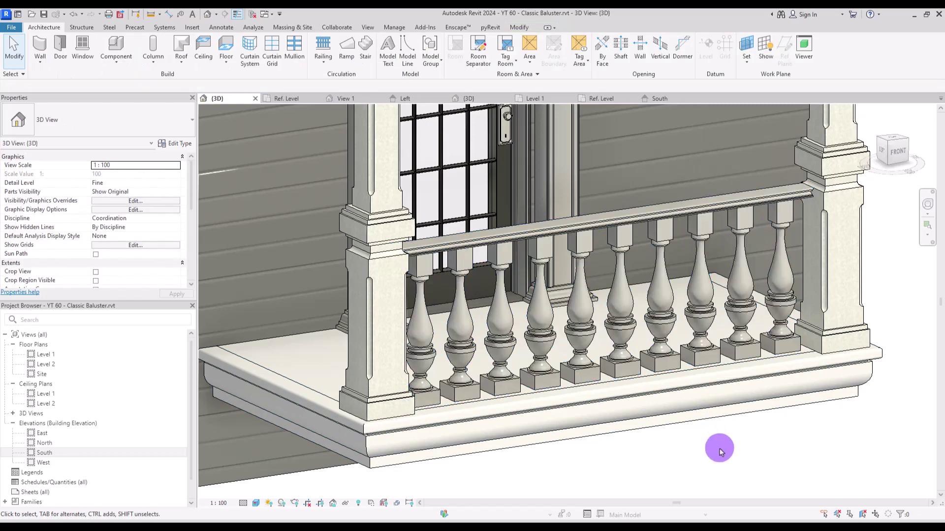
left_click(688, 212)
left_click(180, 144)
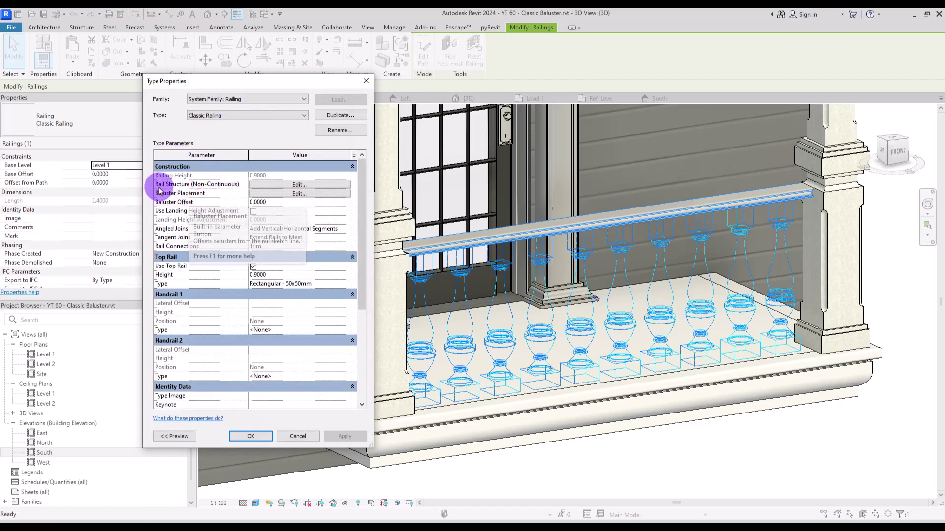
Insert a rail at height 0.0500 with the Family2 : Family2 profile in the Rail Structure
left_click(274, 186)
left_click(149, 325)
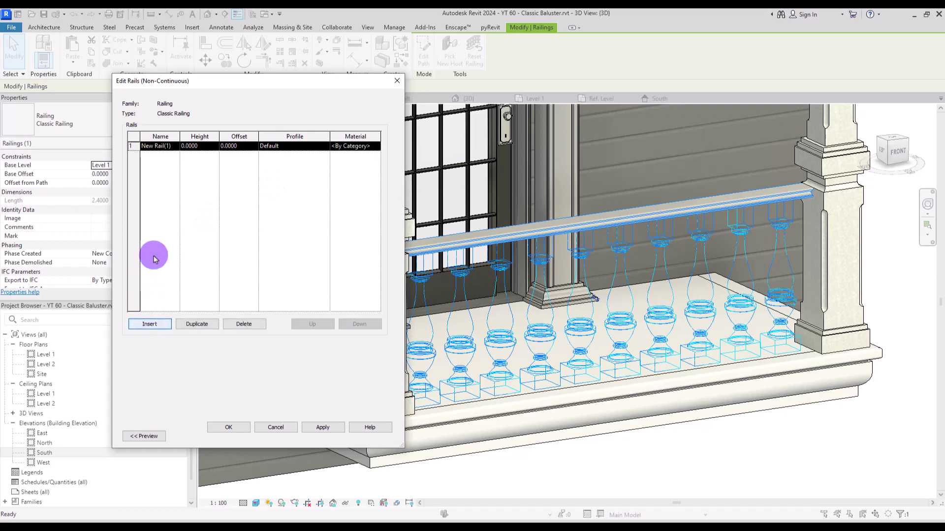
left_click(322, 149)
left_click(290, 162)
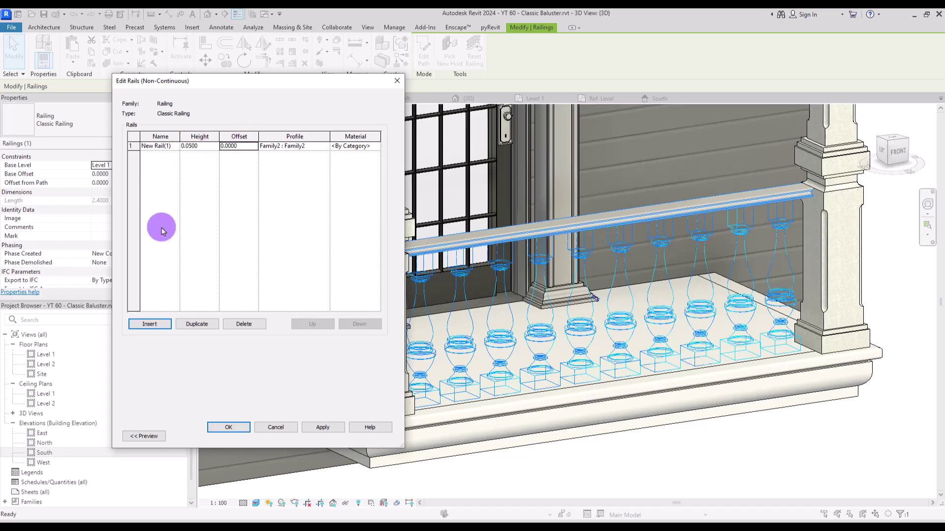
left_click(227, 427)
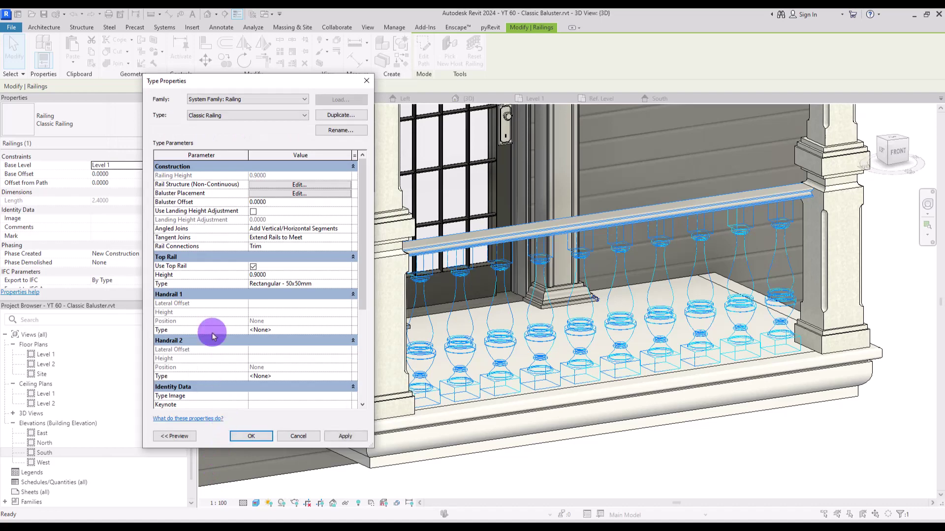
Close the railing Type Properties, zoom in on the baluster bases, and switch to the Family2 Ref. Level plan
left_click(251, 437)
key("Escape")
scroll(798, 389, "up", 6)
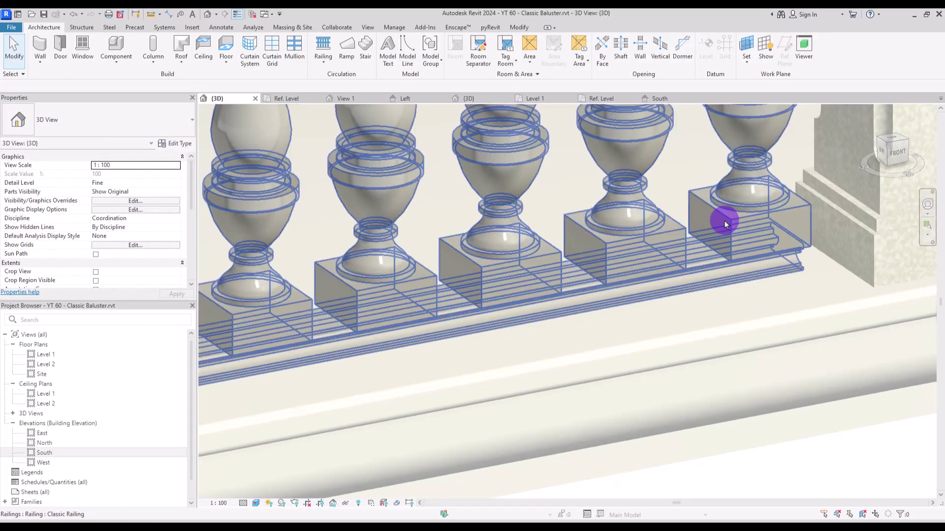
left_click(604, 100)
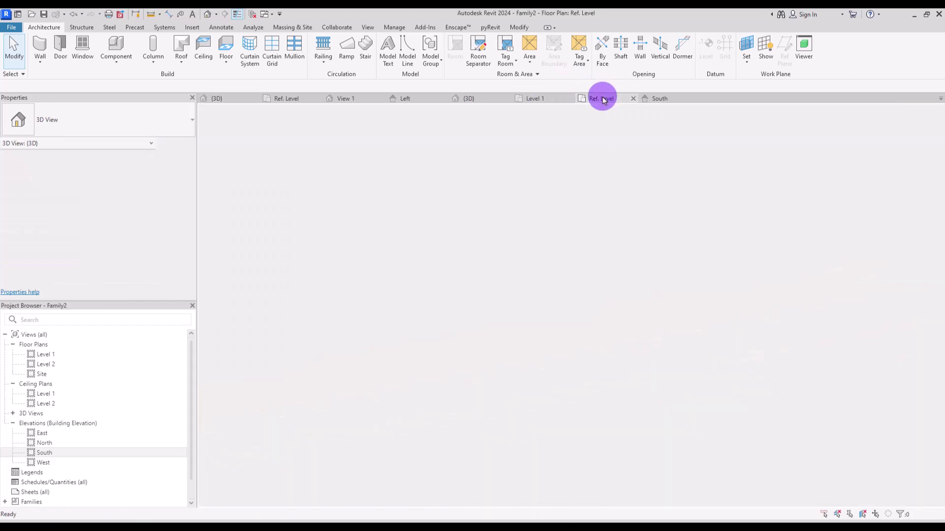